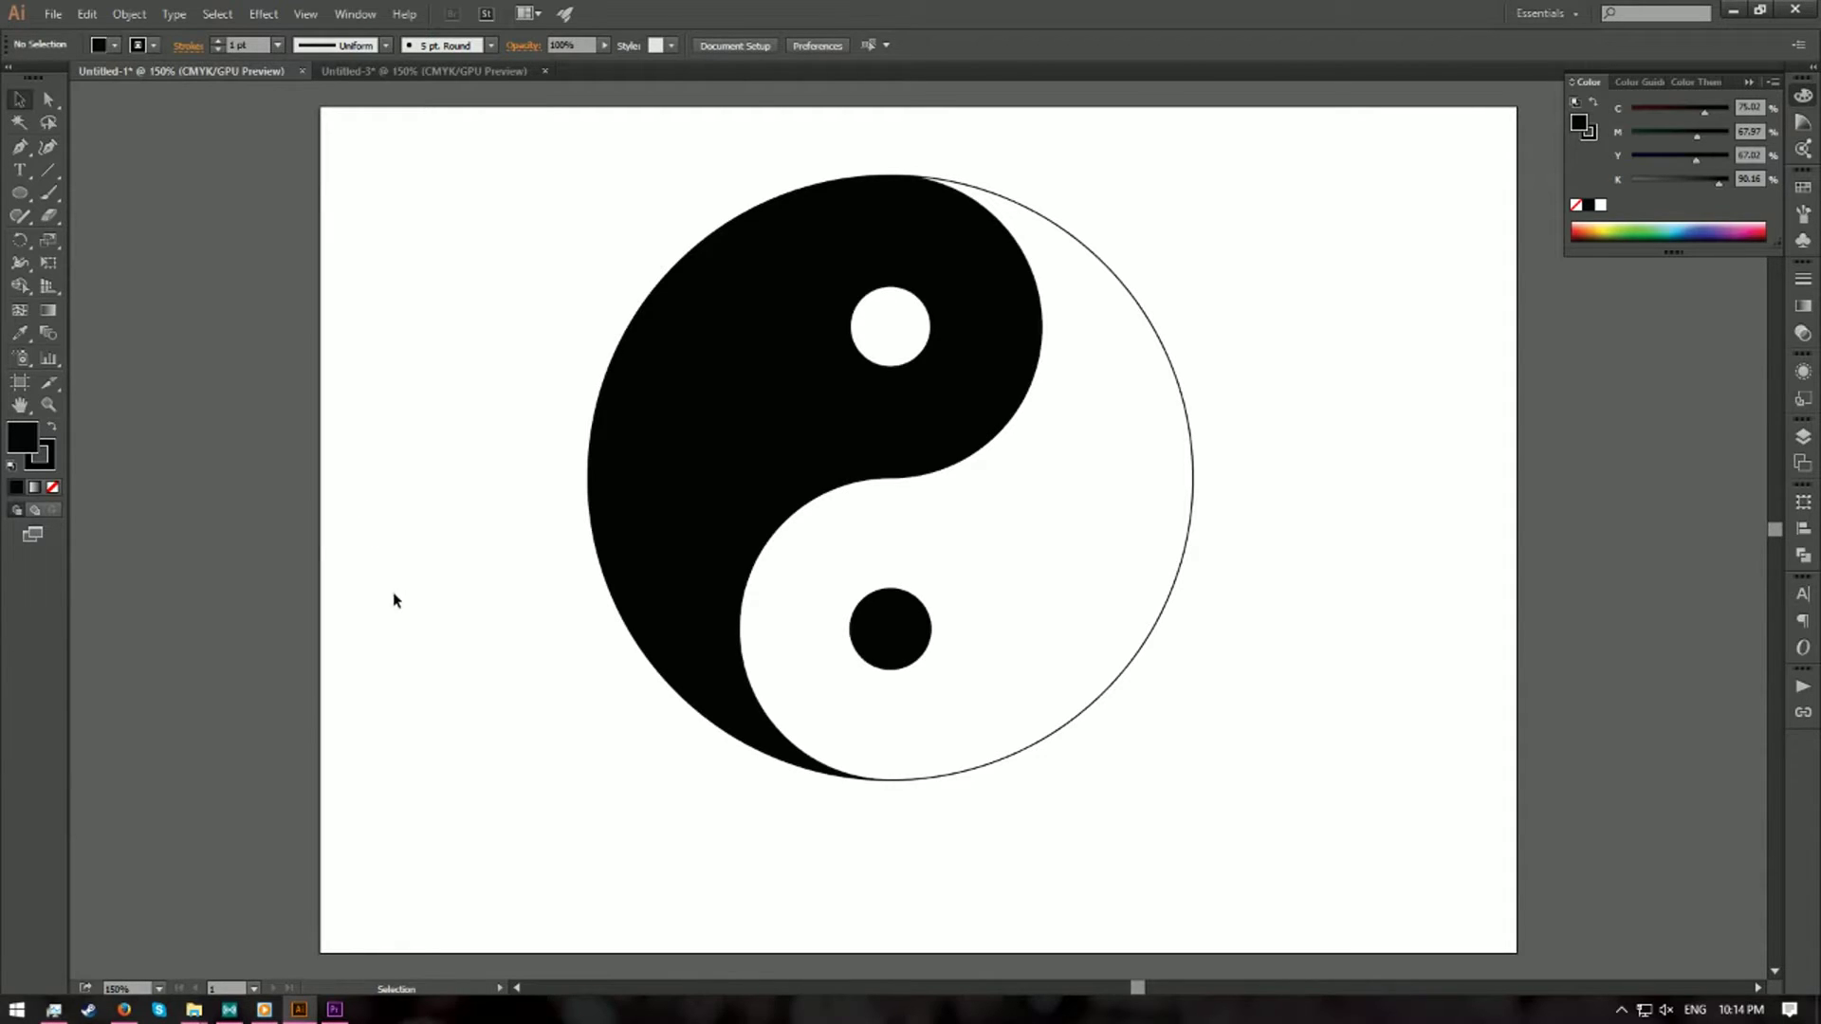
- In the Untitled-3 document, create a 150 by 150 mm circle and move it to about the middle of the artboard
click(433, 72)
click(23, 194)
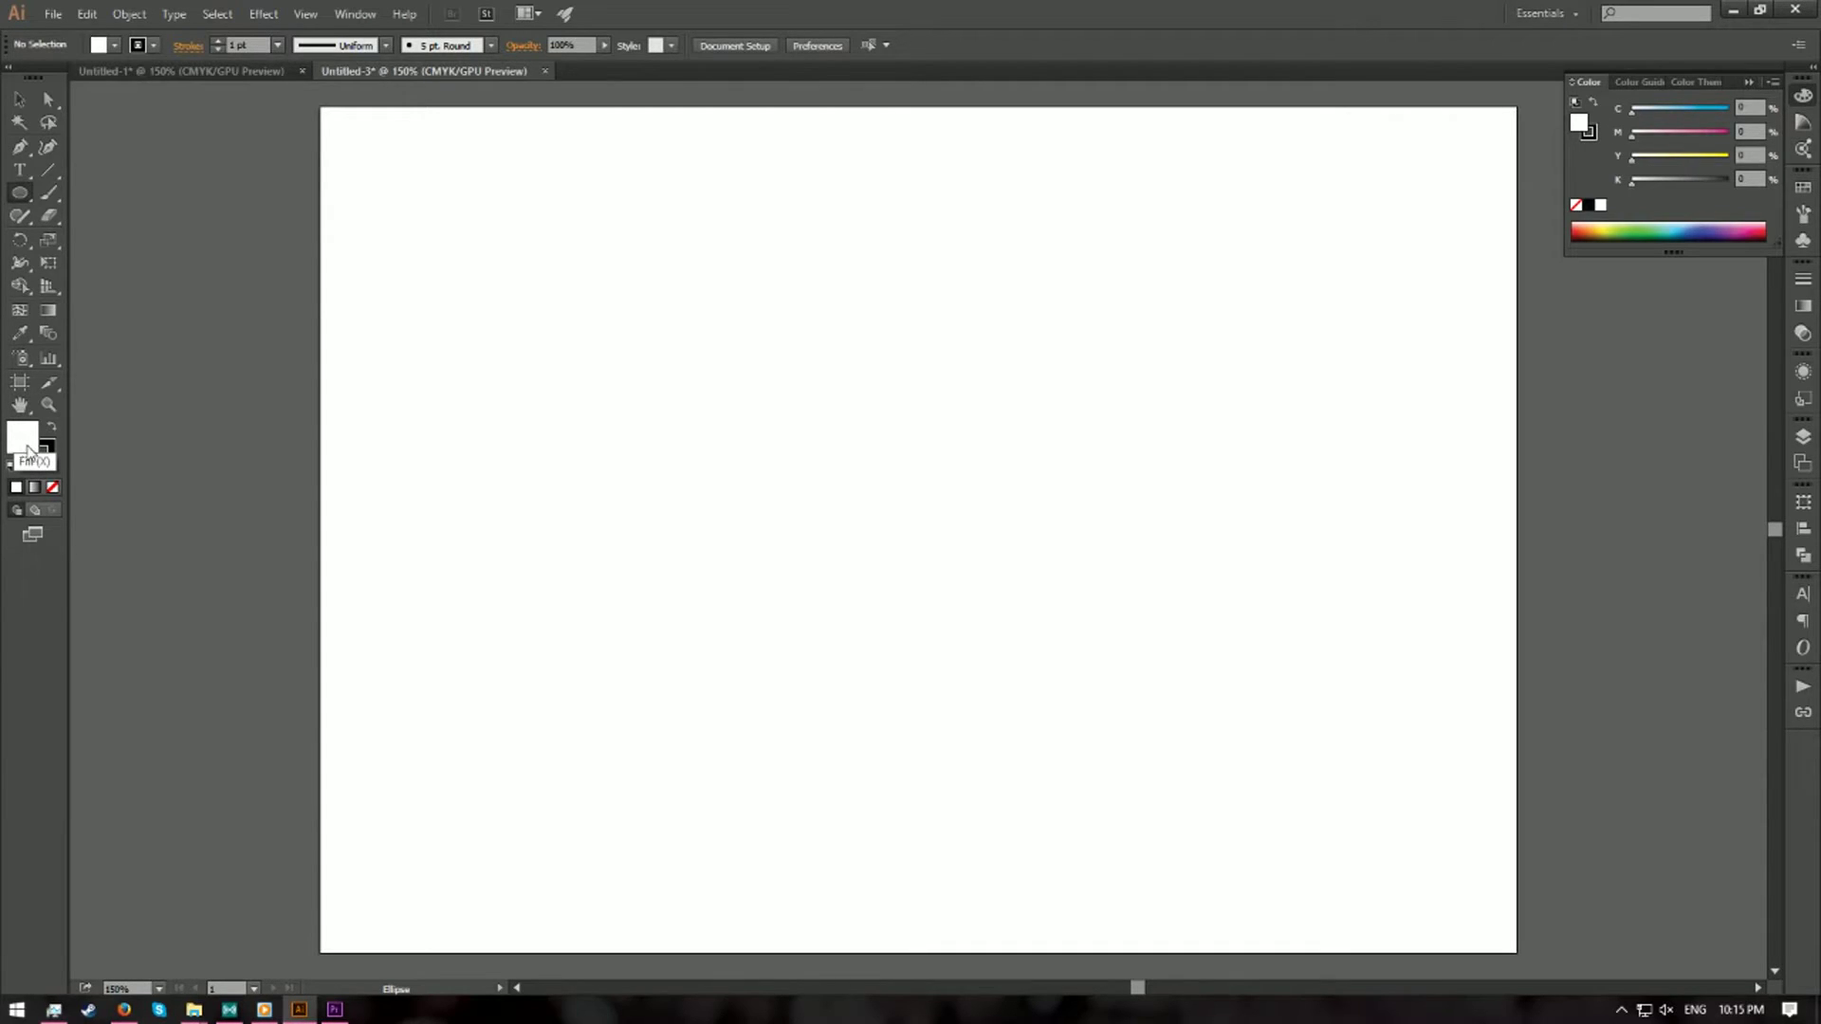
click(47, 456)
click(843, 363)
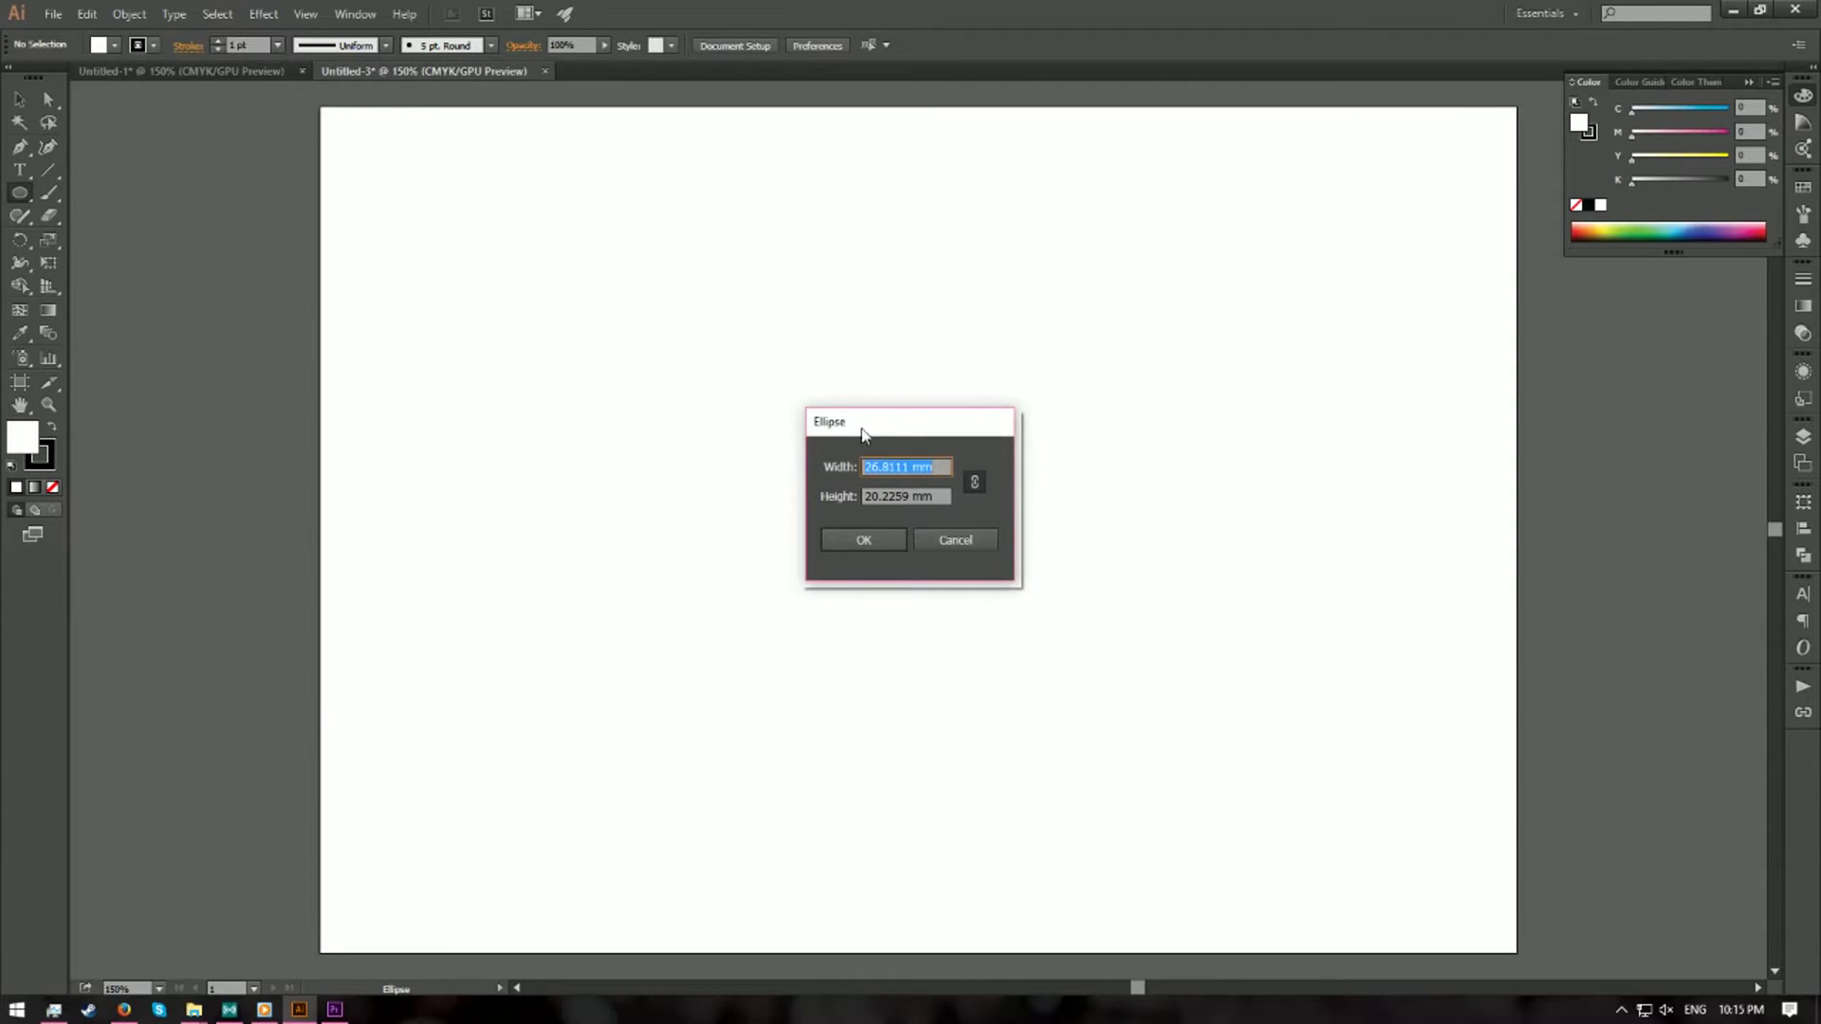
text(150)
drag(945, 493, 784, 501)
text(15)
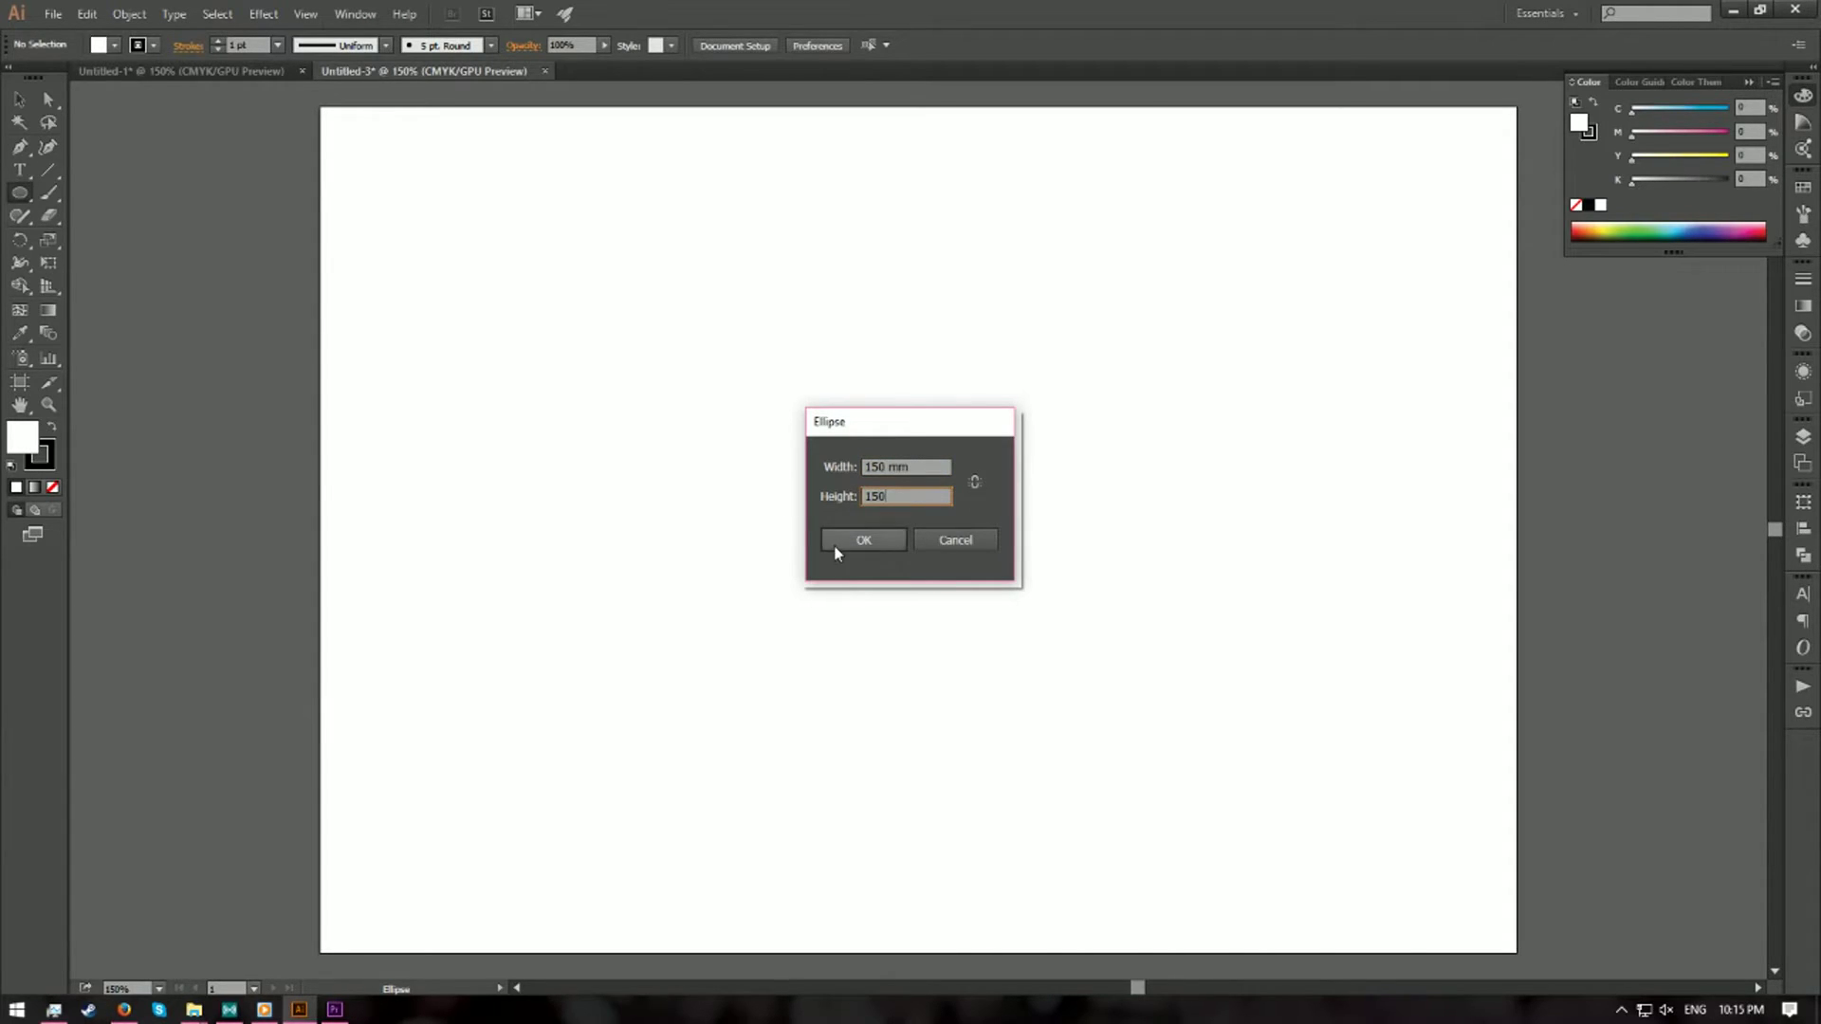
click(838, 546)
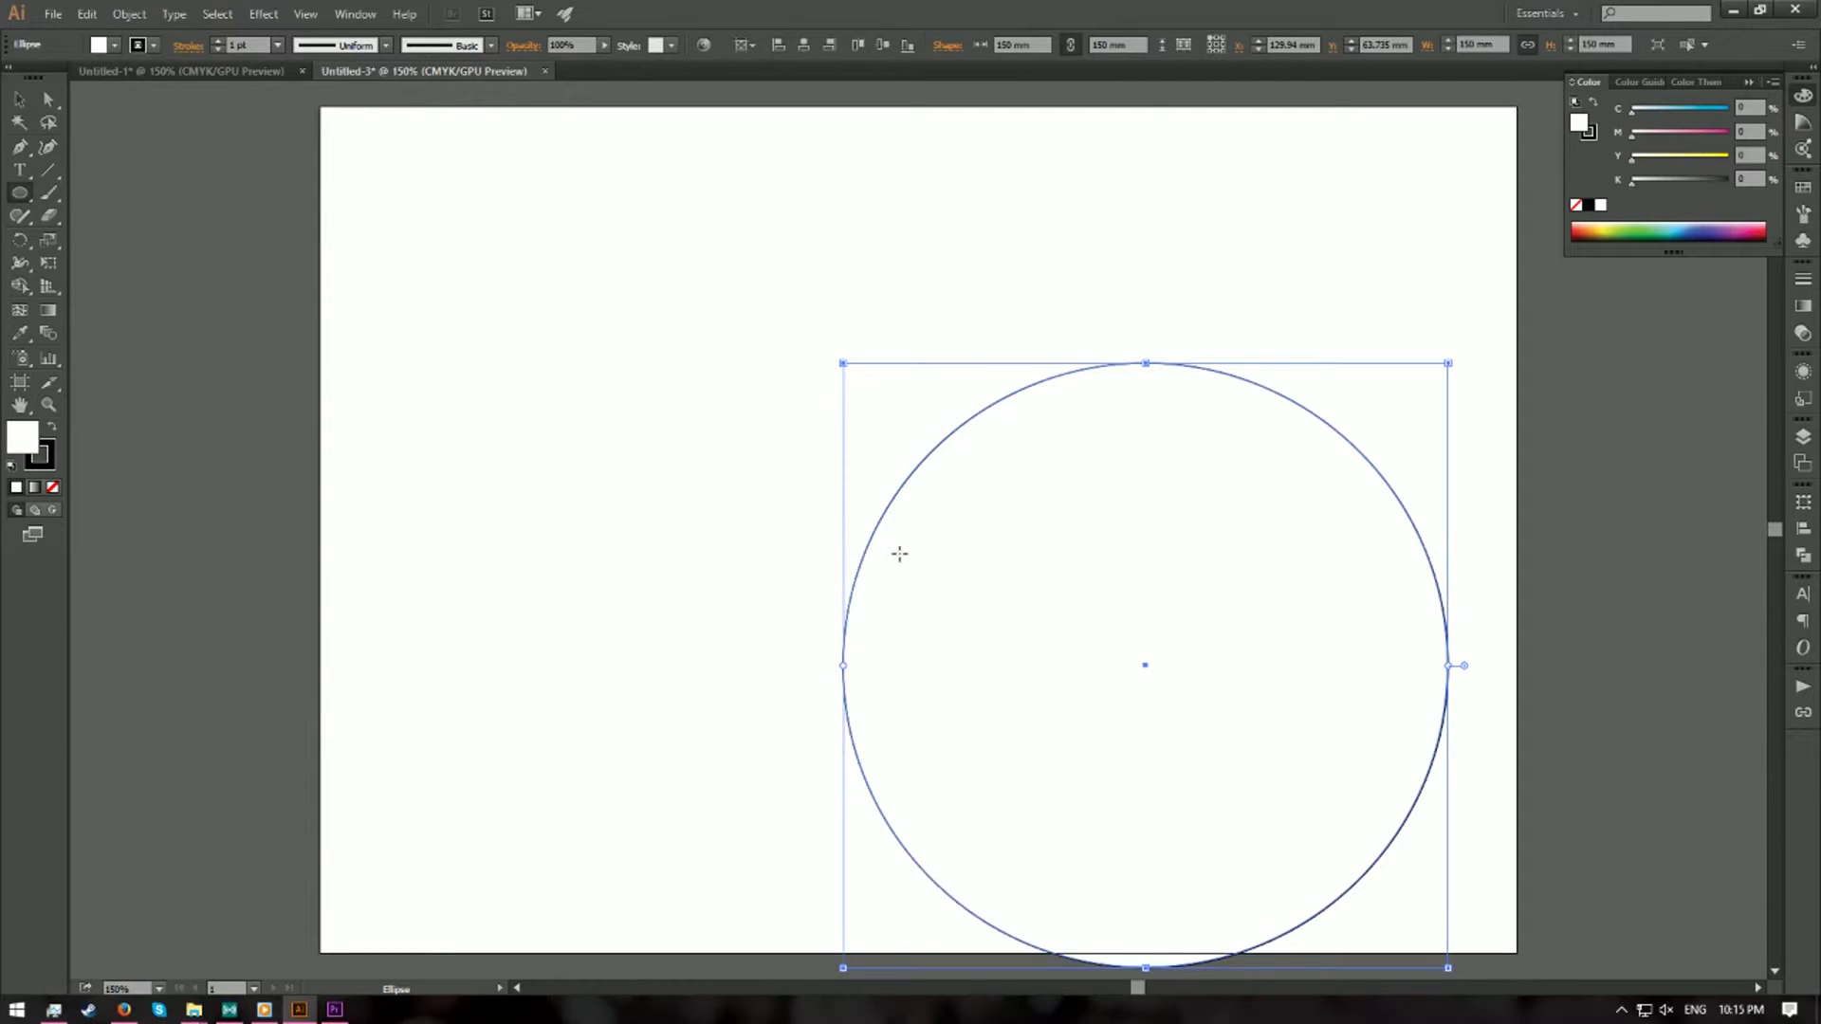
key(v)
drag(1087, 563, 865, 408)
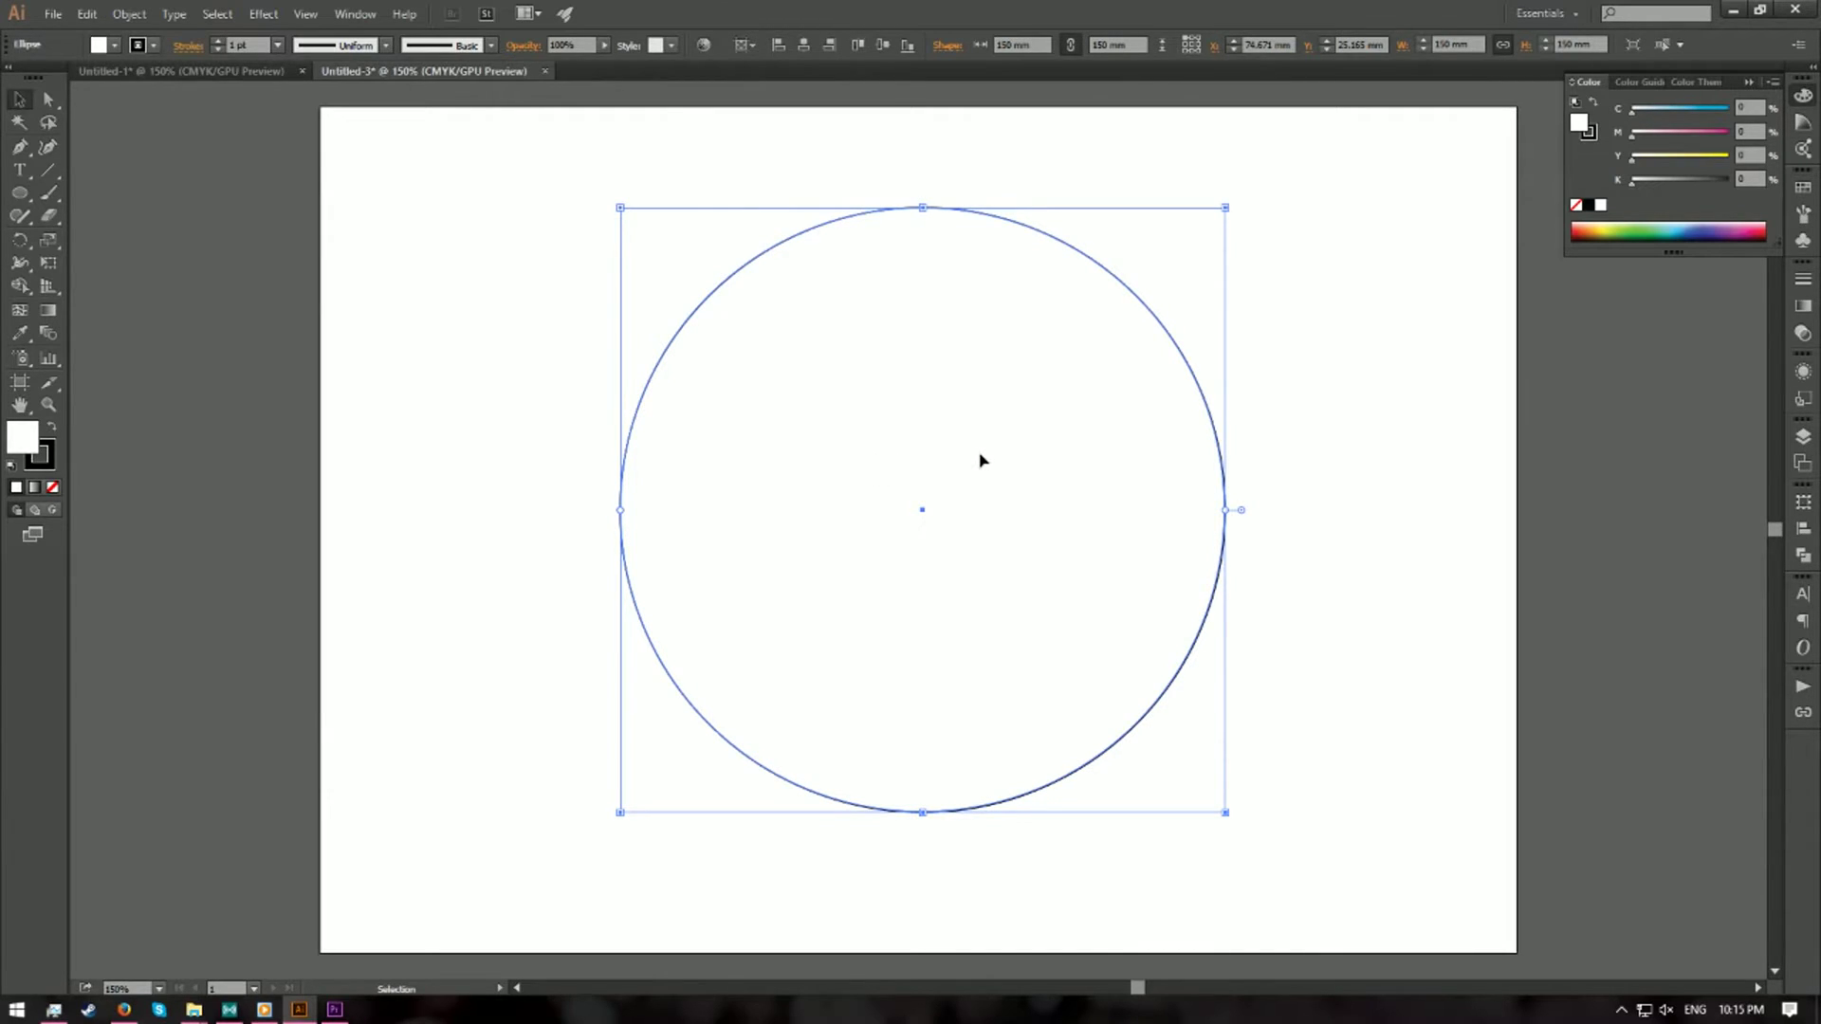
key(a)
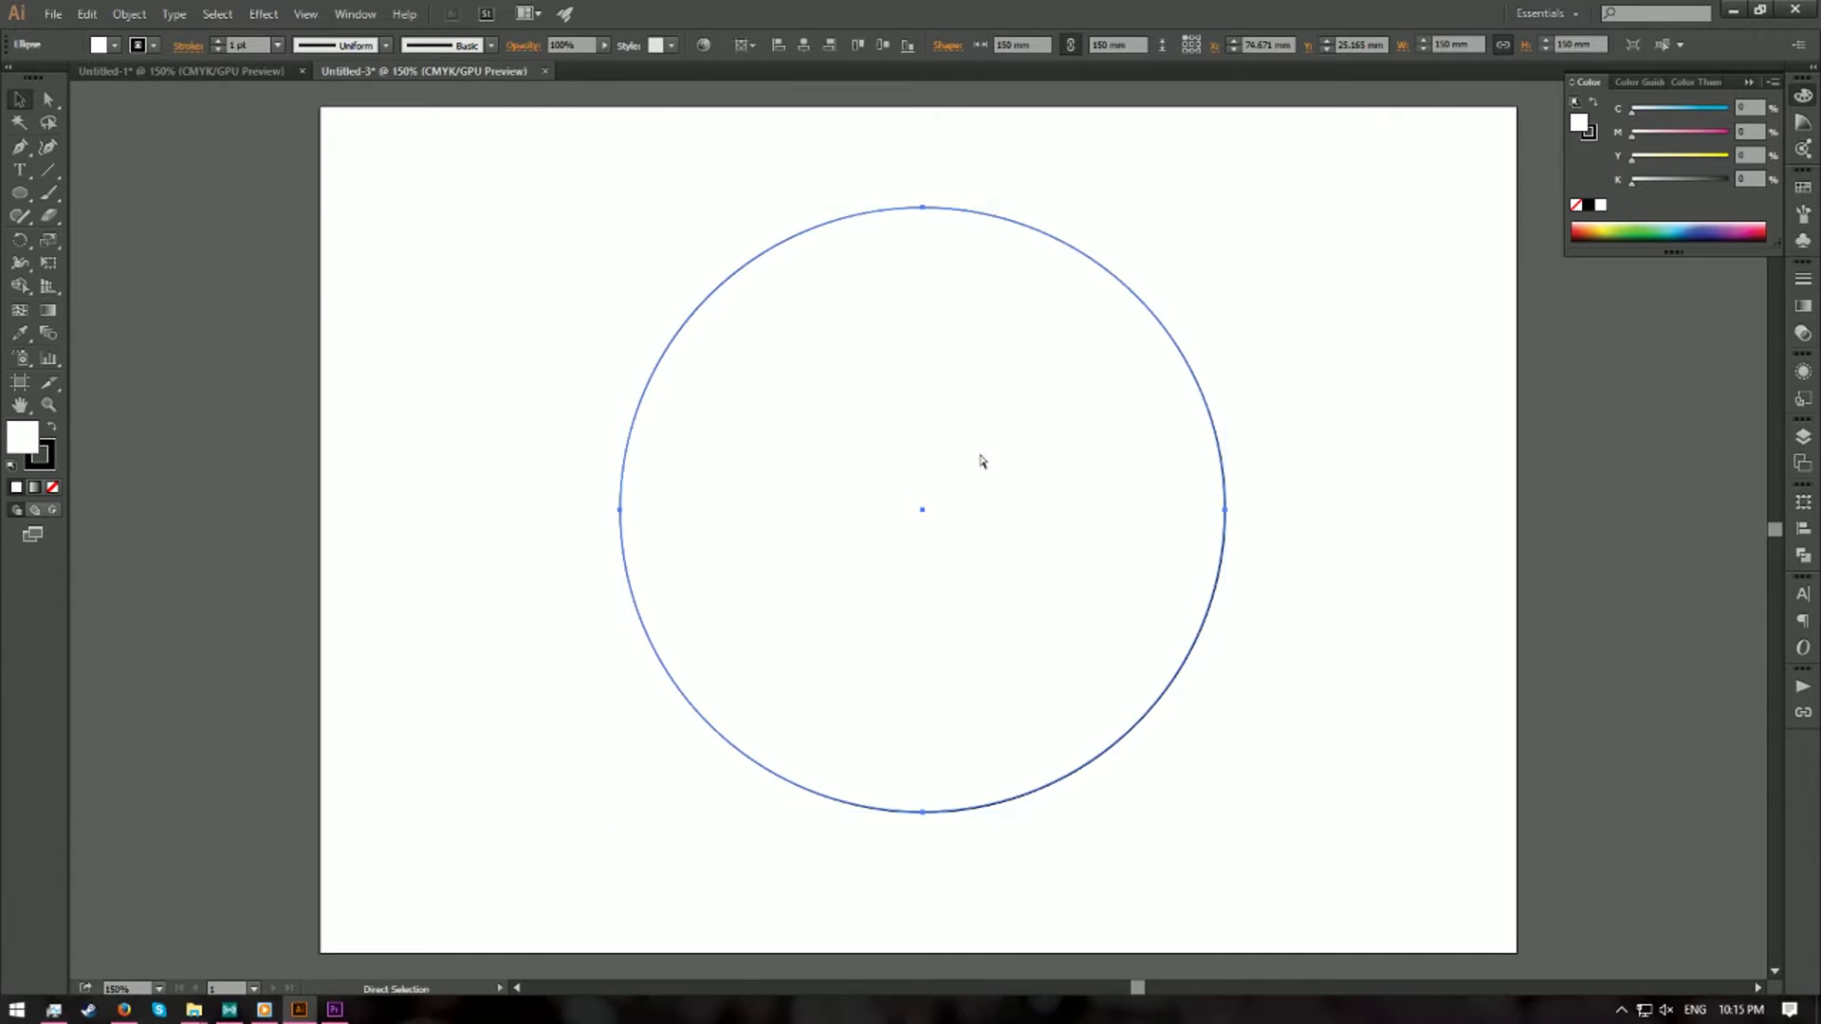
key(v)
key(a)
key(v)
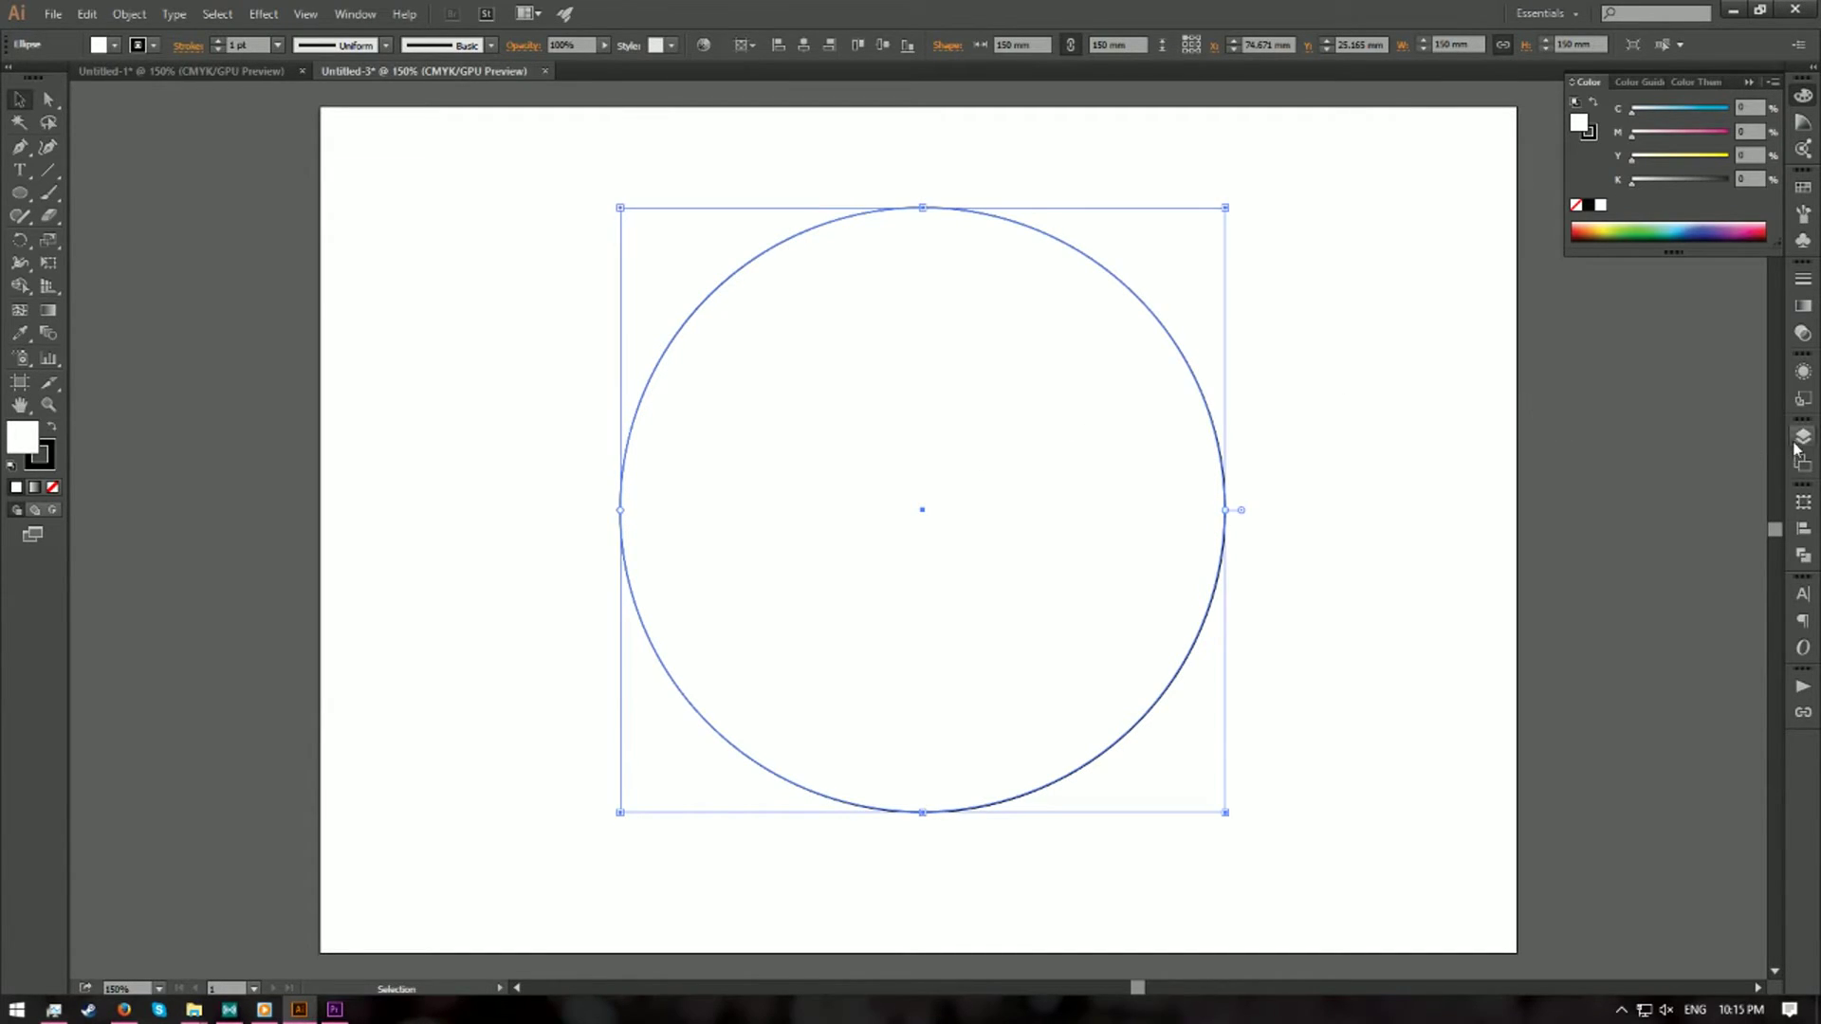
- Paste a copy of the 150 mm circle in front of the original and expand Layer 1 to inspect its ellipses
click(86, 14)
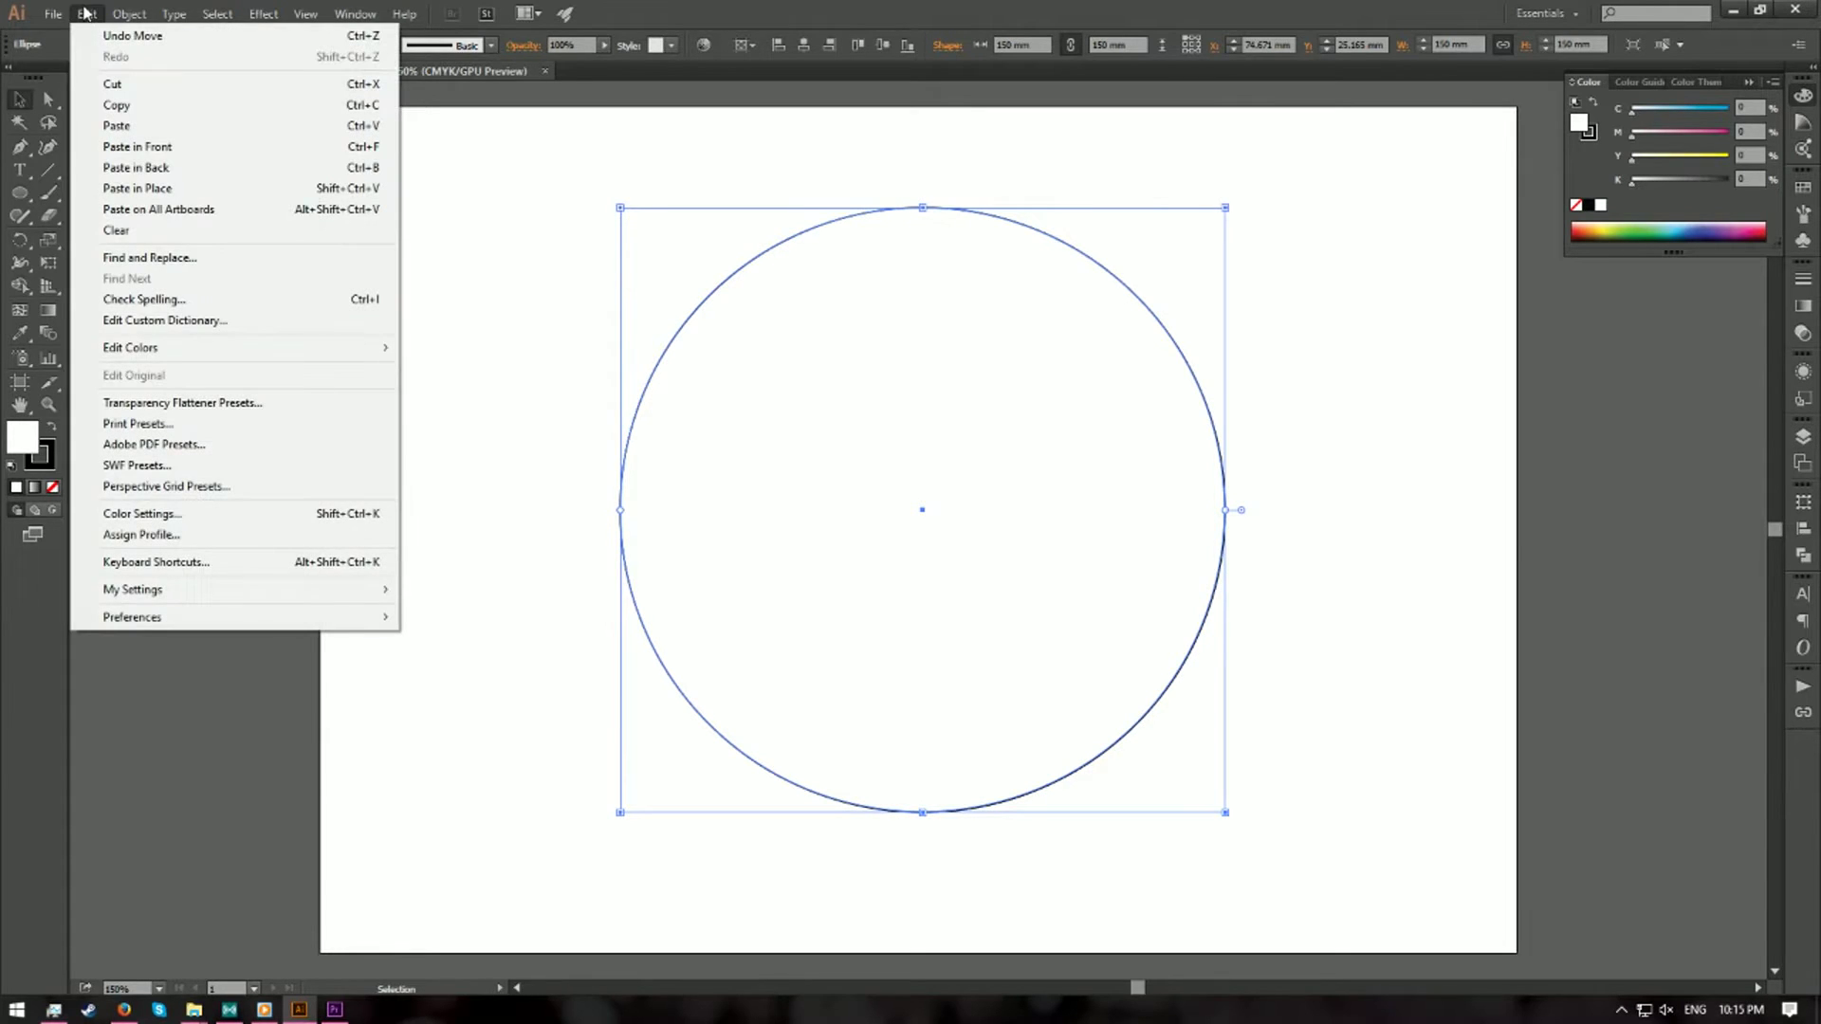
click(152, 152)
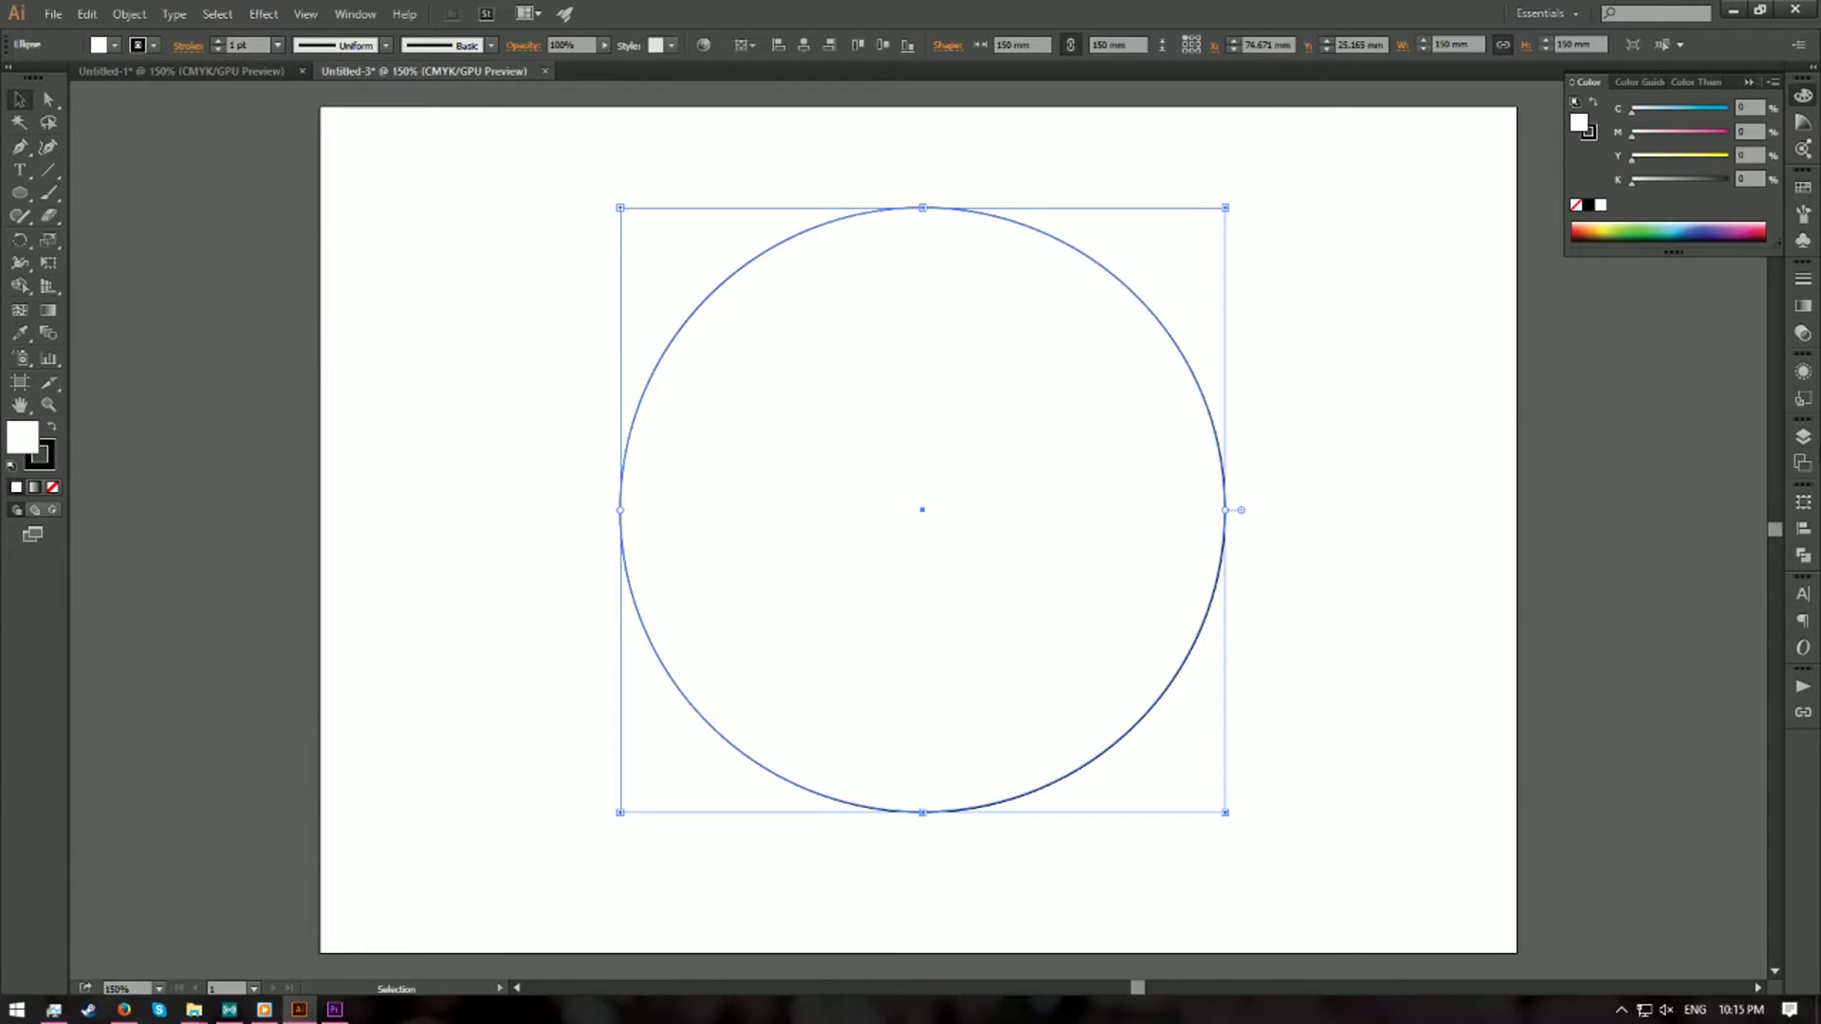
click(1804, 439)
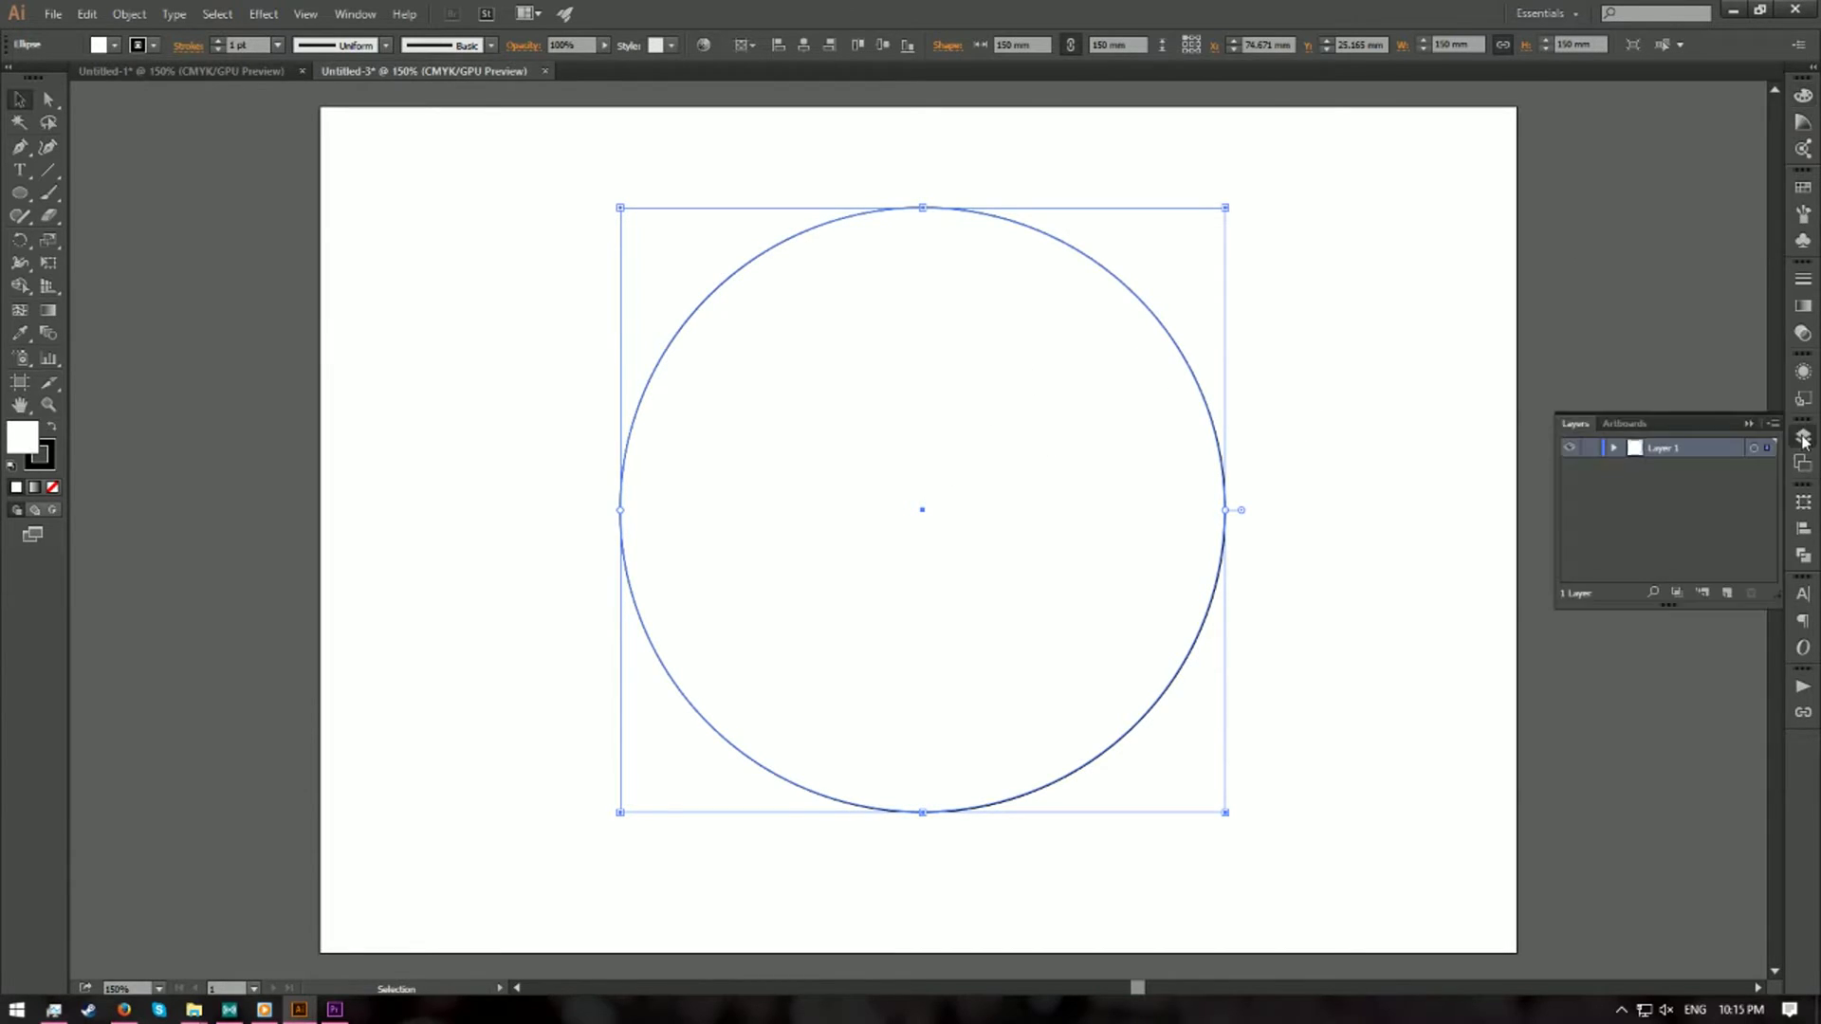
click(1614, 448)
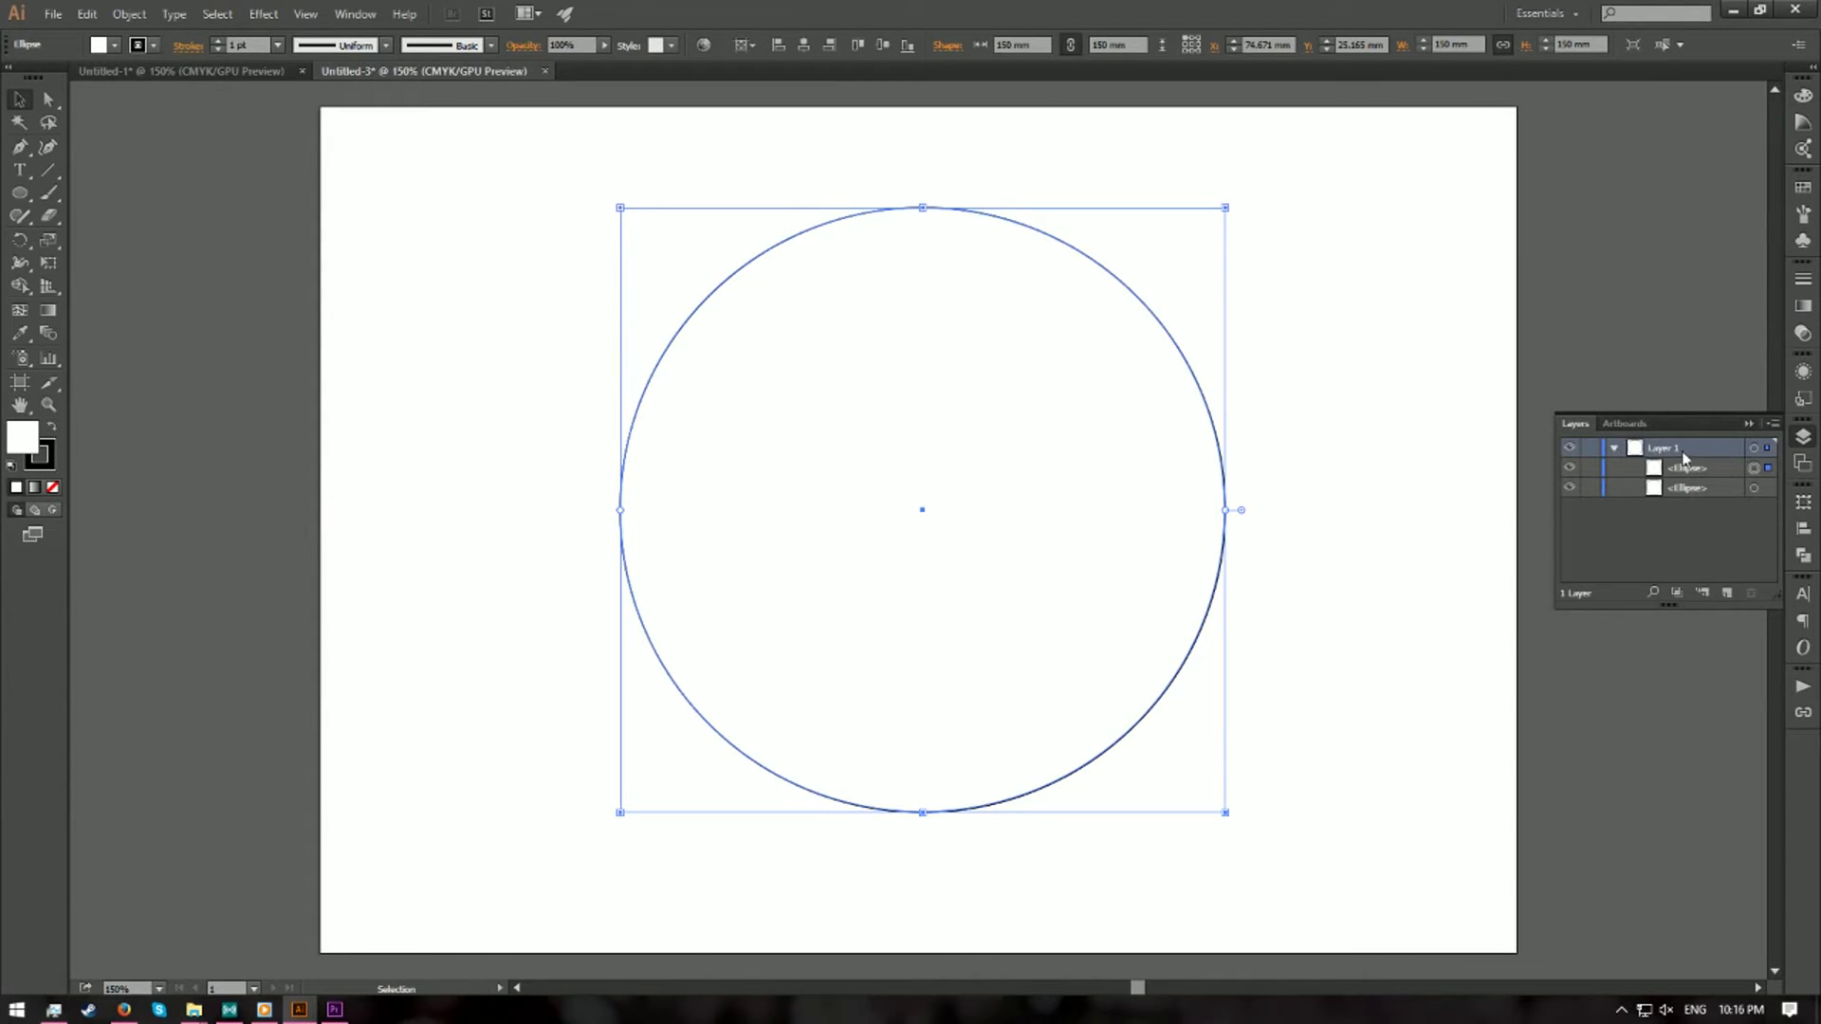
click(1702, 486)
click(1704, 477)
click(1704, 491)
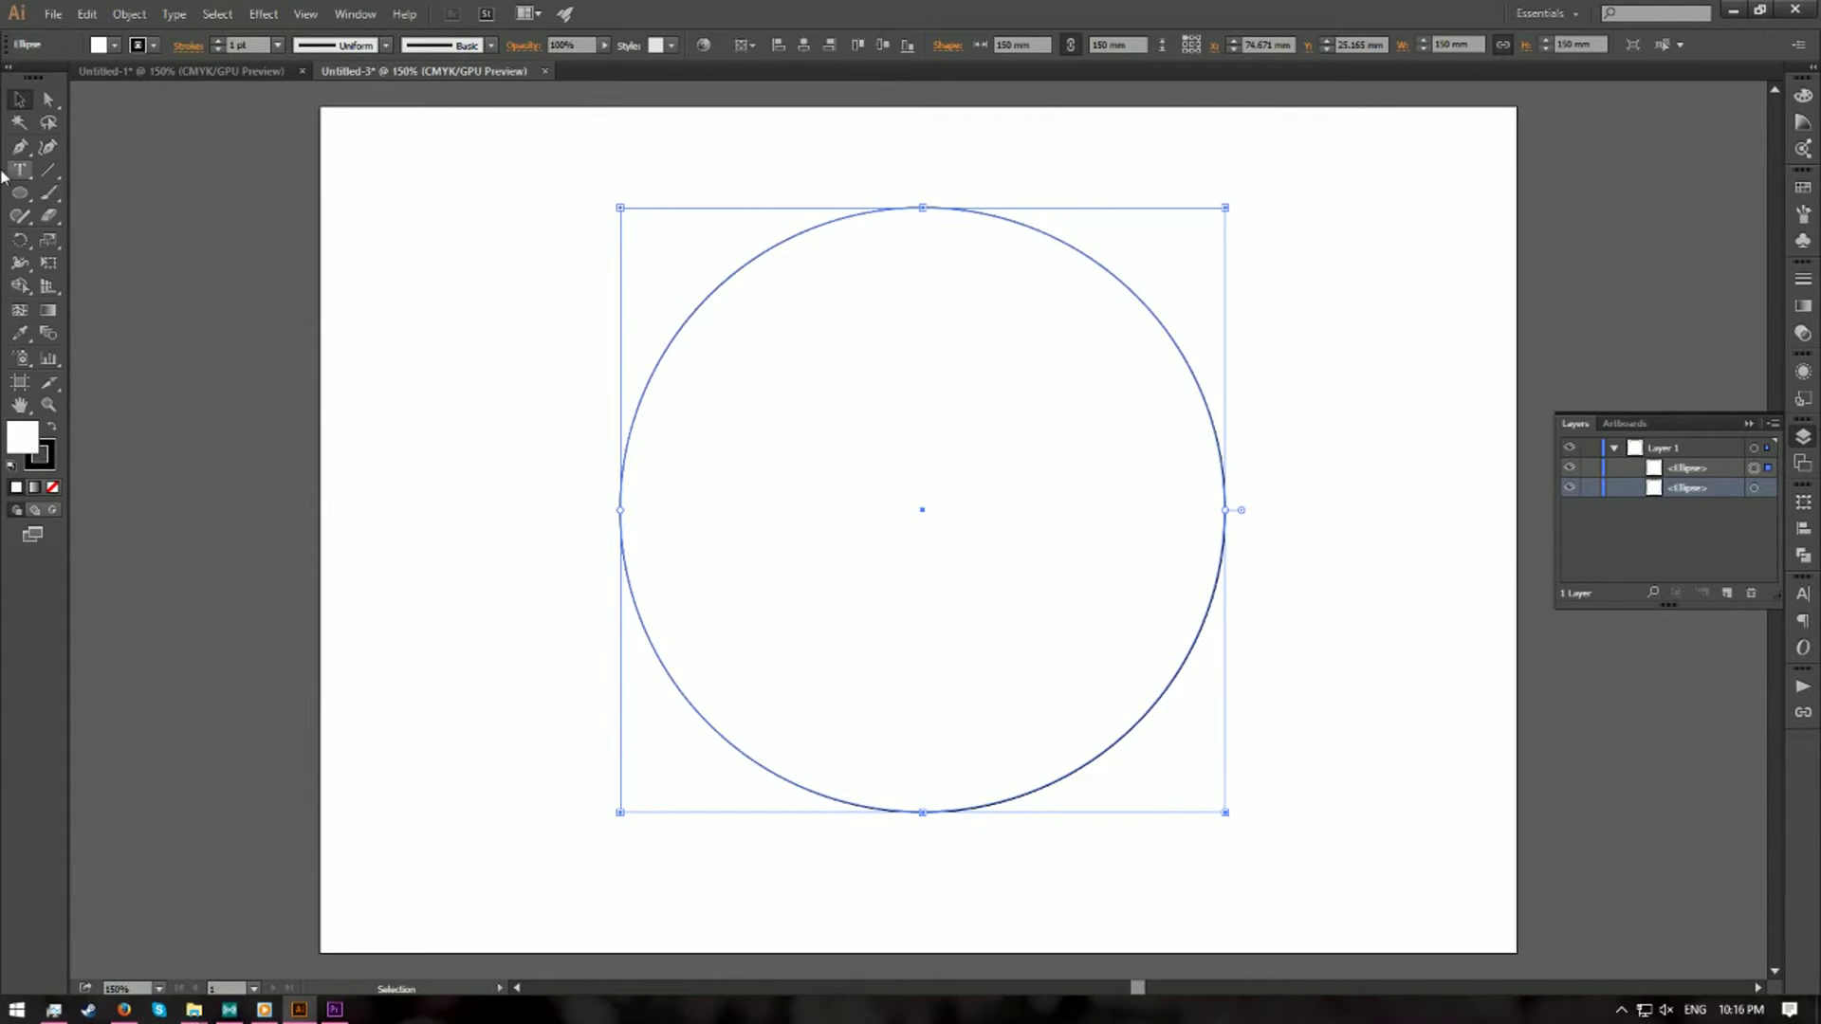
- Create a 75 mm circle on the artboard with width and height proportions linked
click(18, 194)
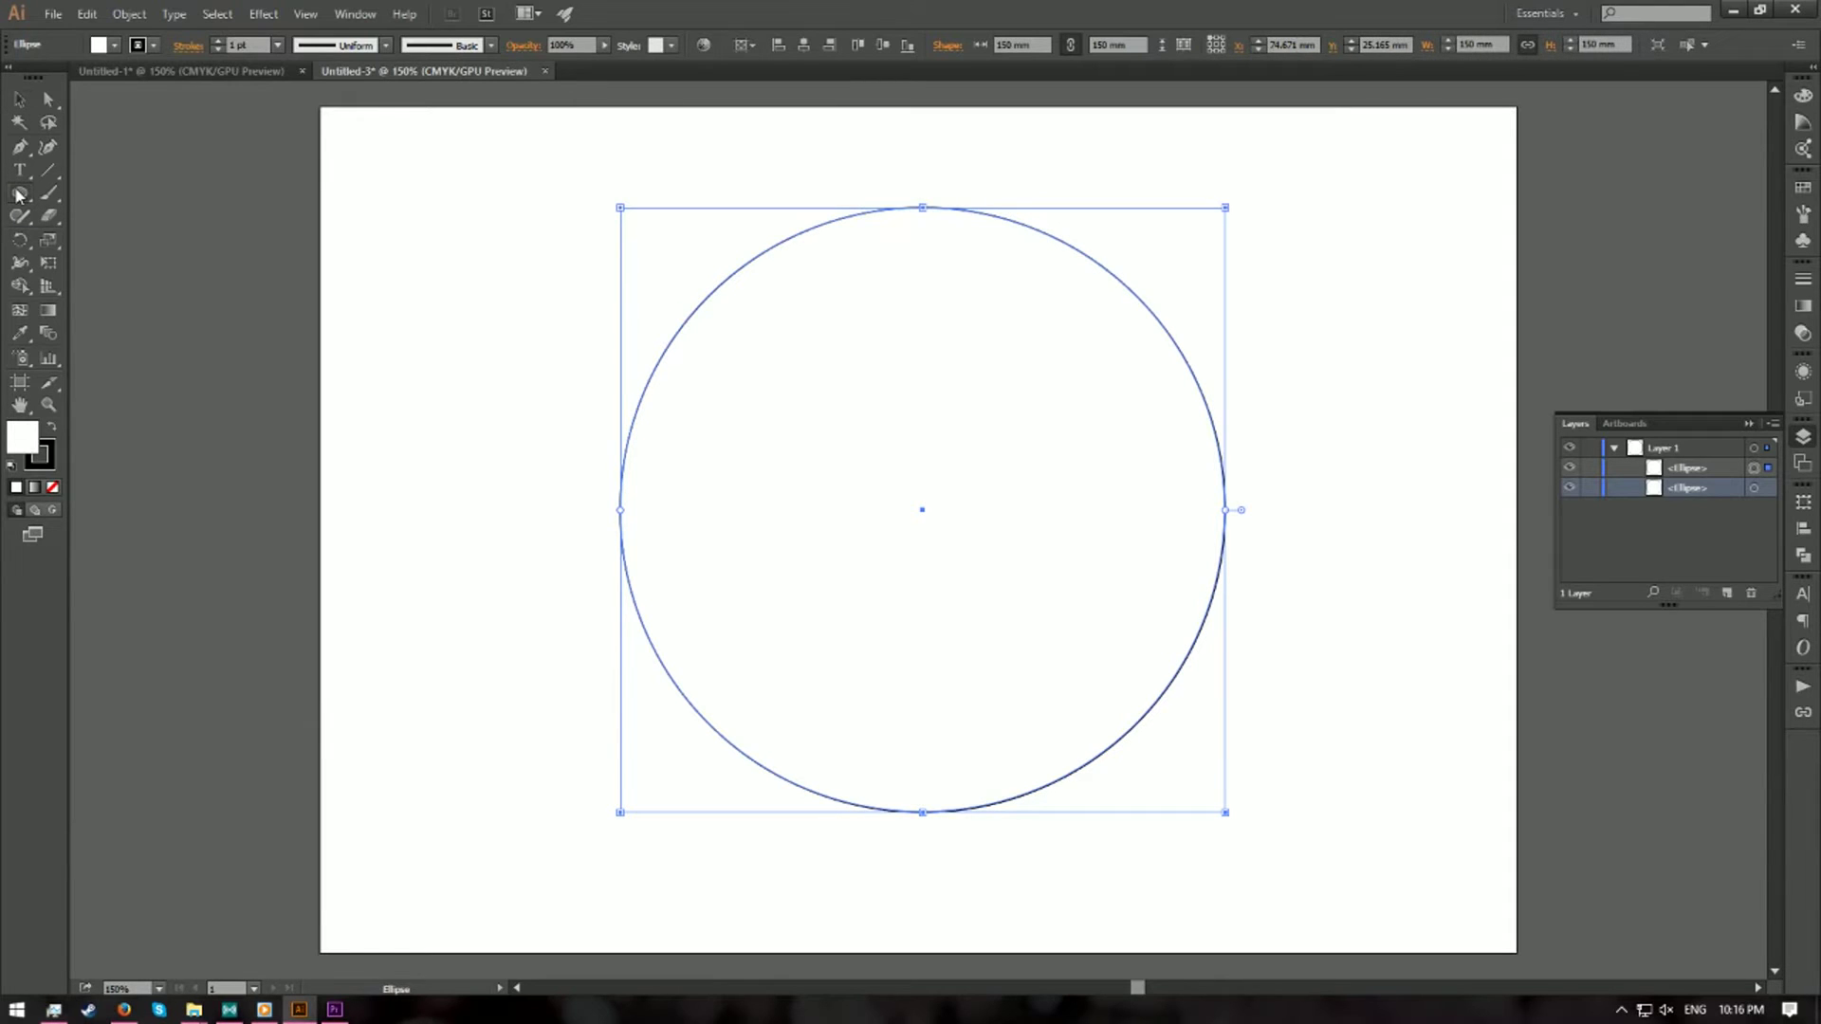
click(482, 294)
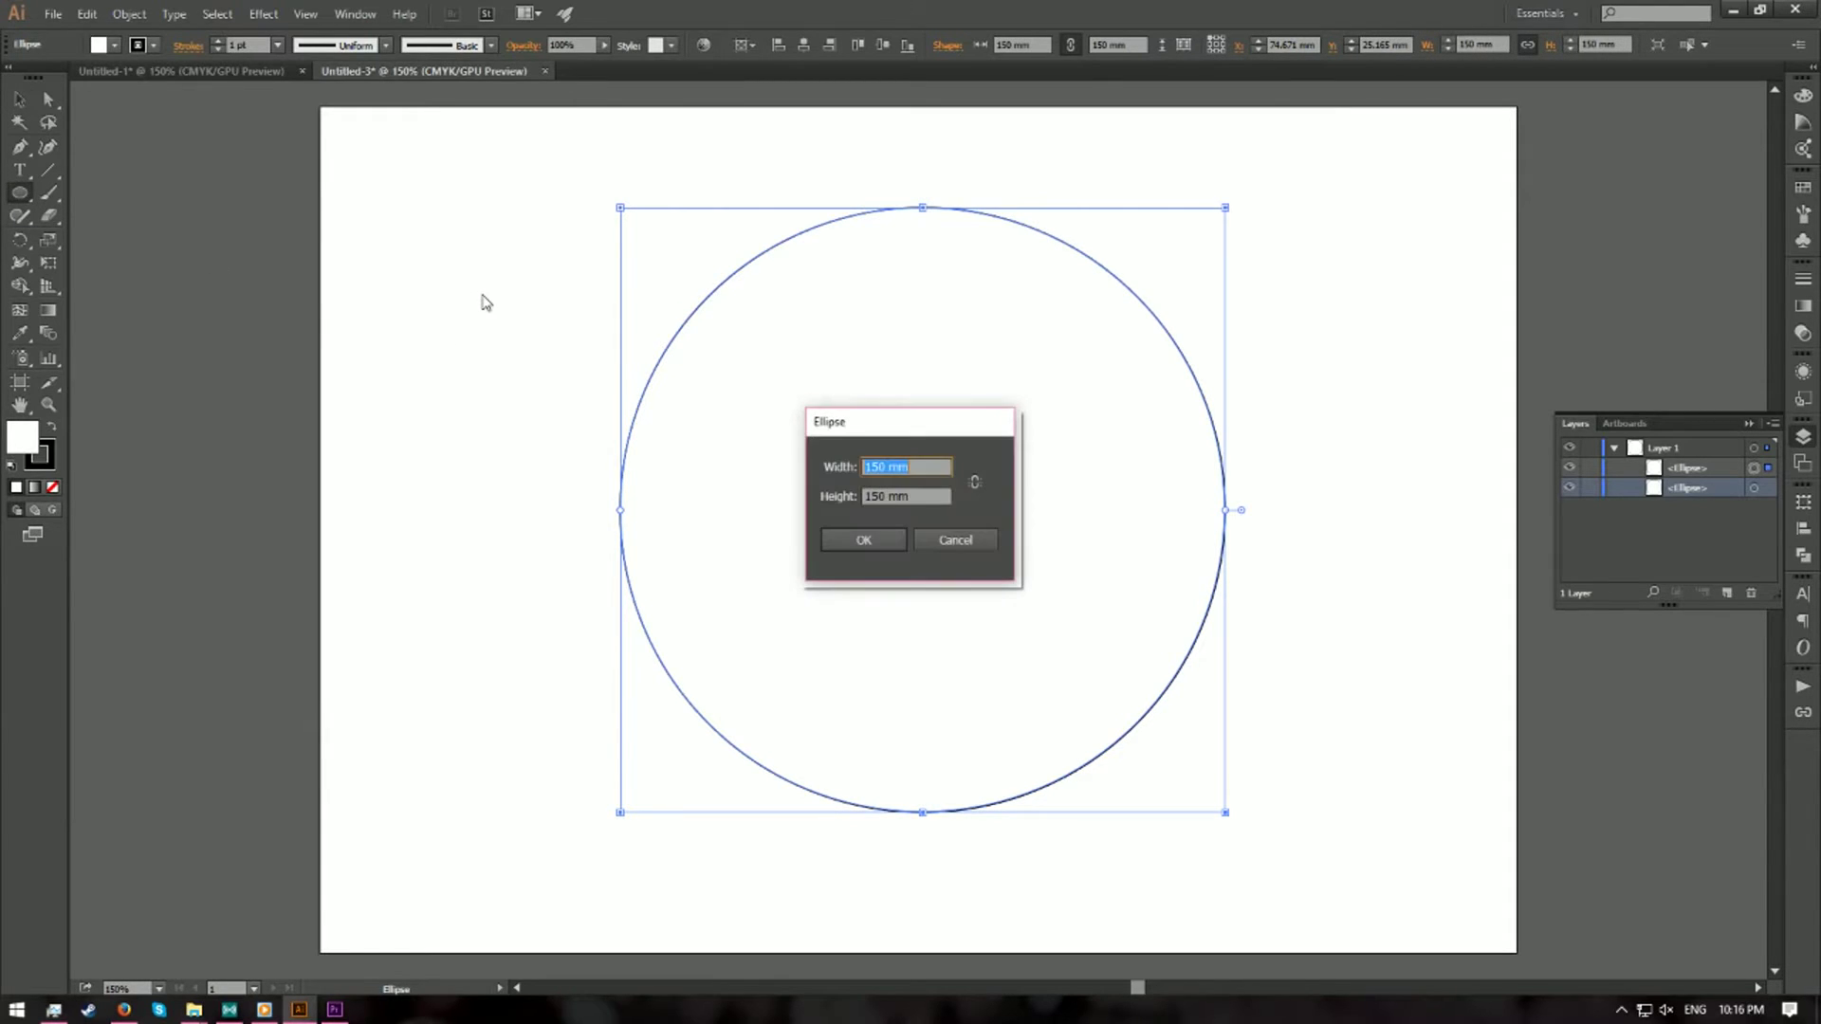
click(975, 484)
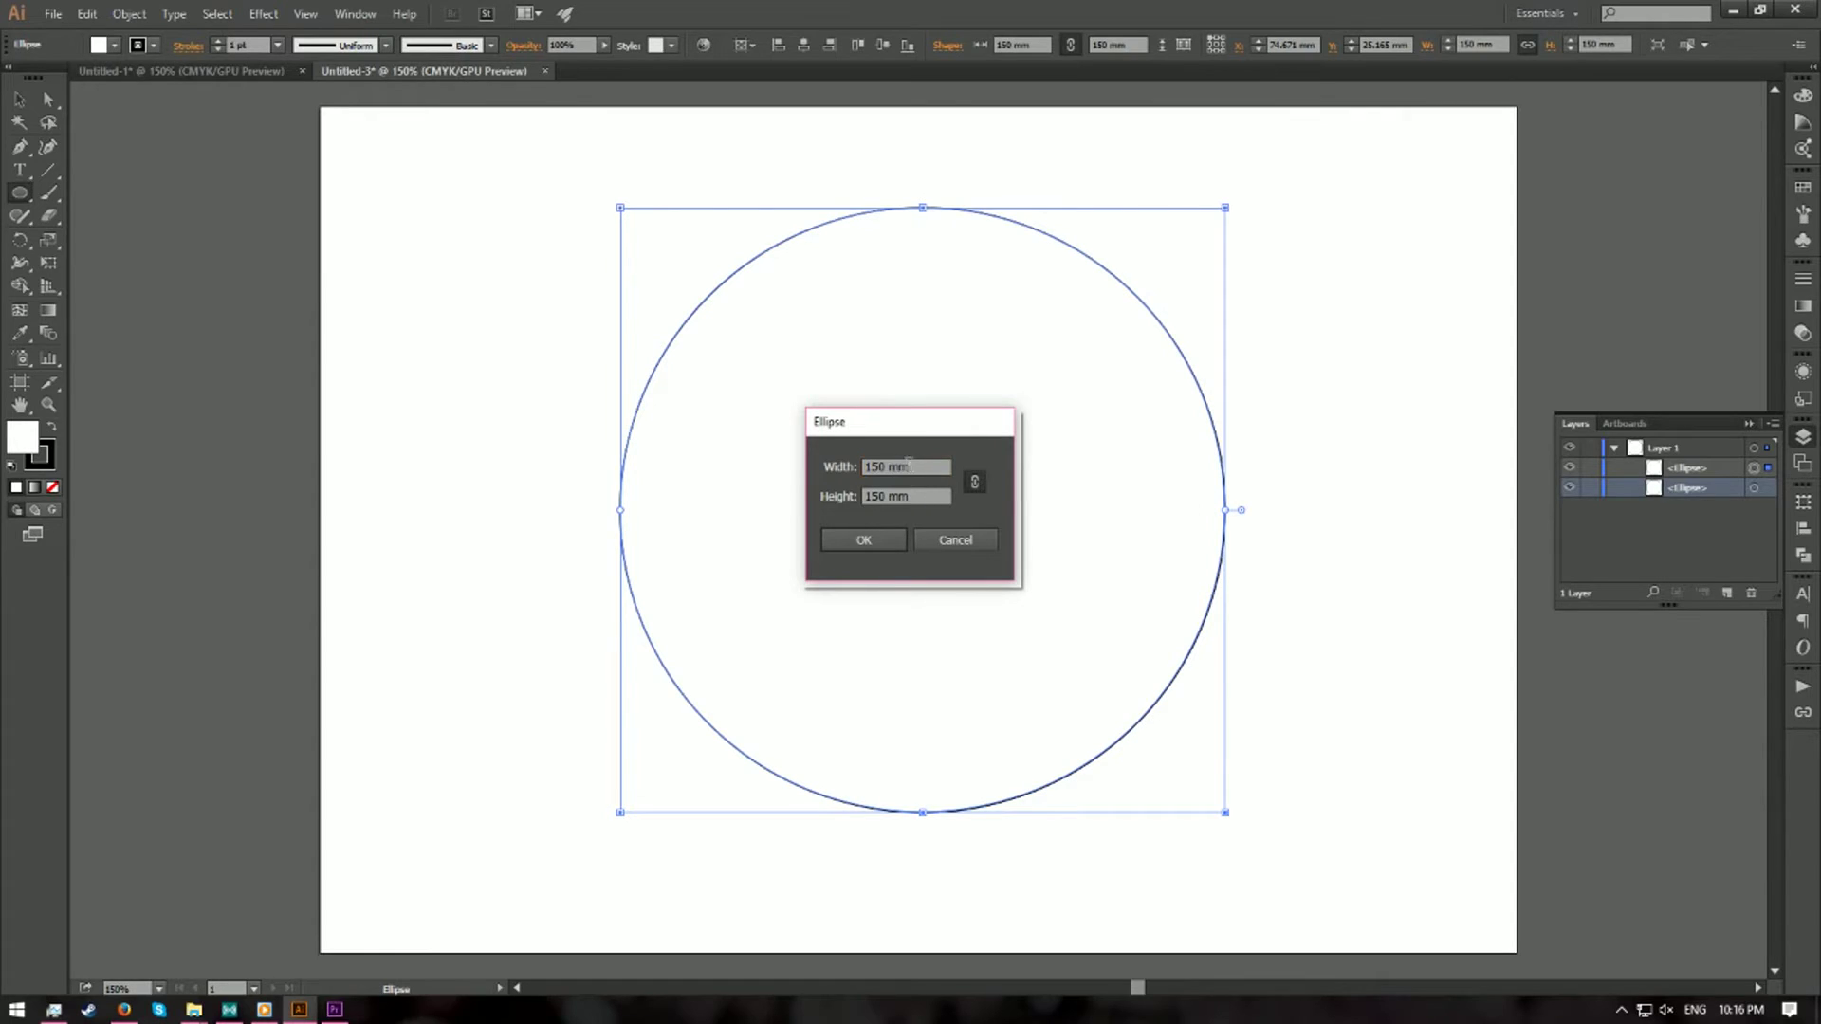
drag(921, 464, 821, 463)
text(75)
click(887, 537)
key(v)
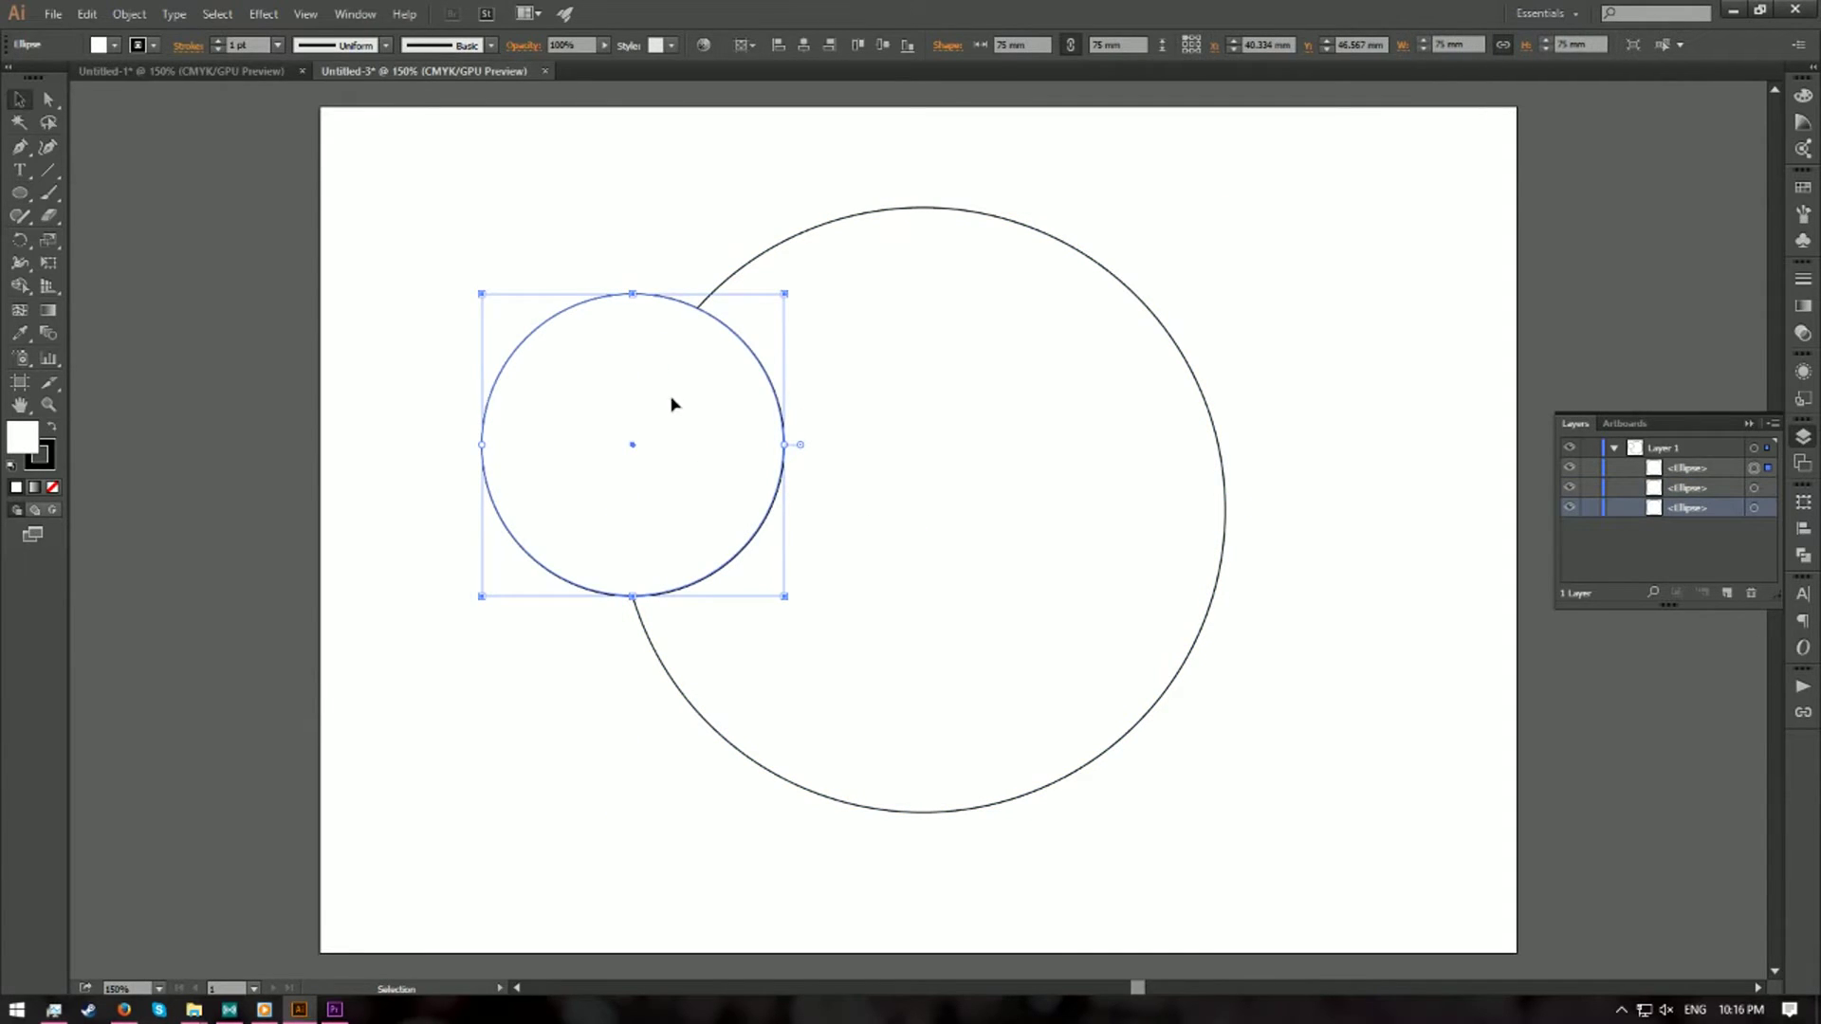
- Align the 75 mm circle to the large circle's horizontal centre and top edge
mouse_move(677, 389)
mouse_down()
mouse_move(601, 261)
mouse_move(666, 357)
mouse_up()
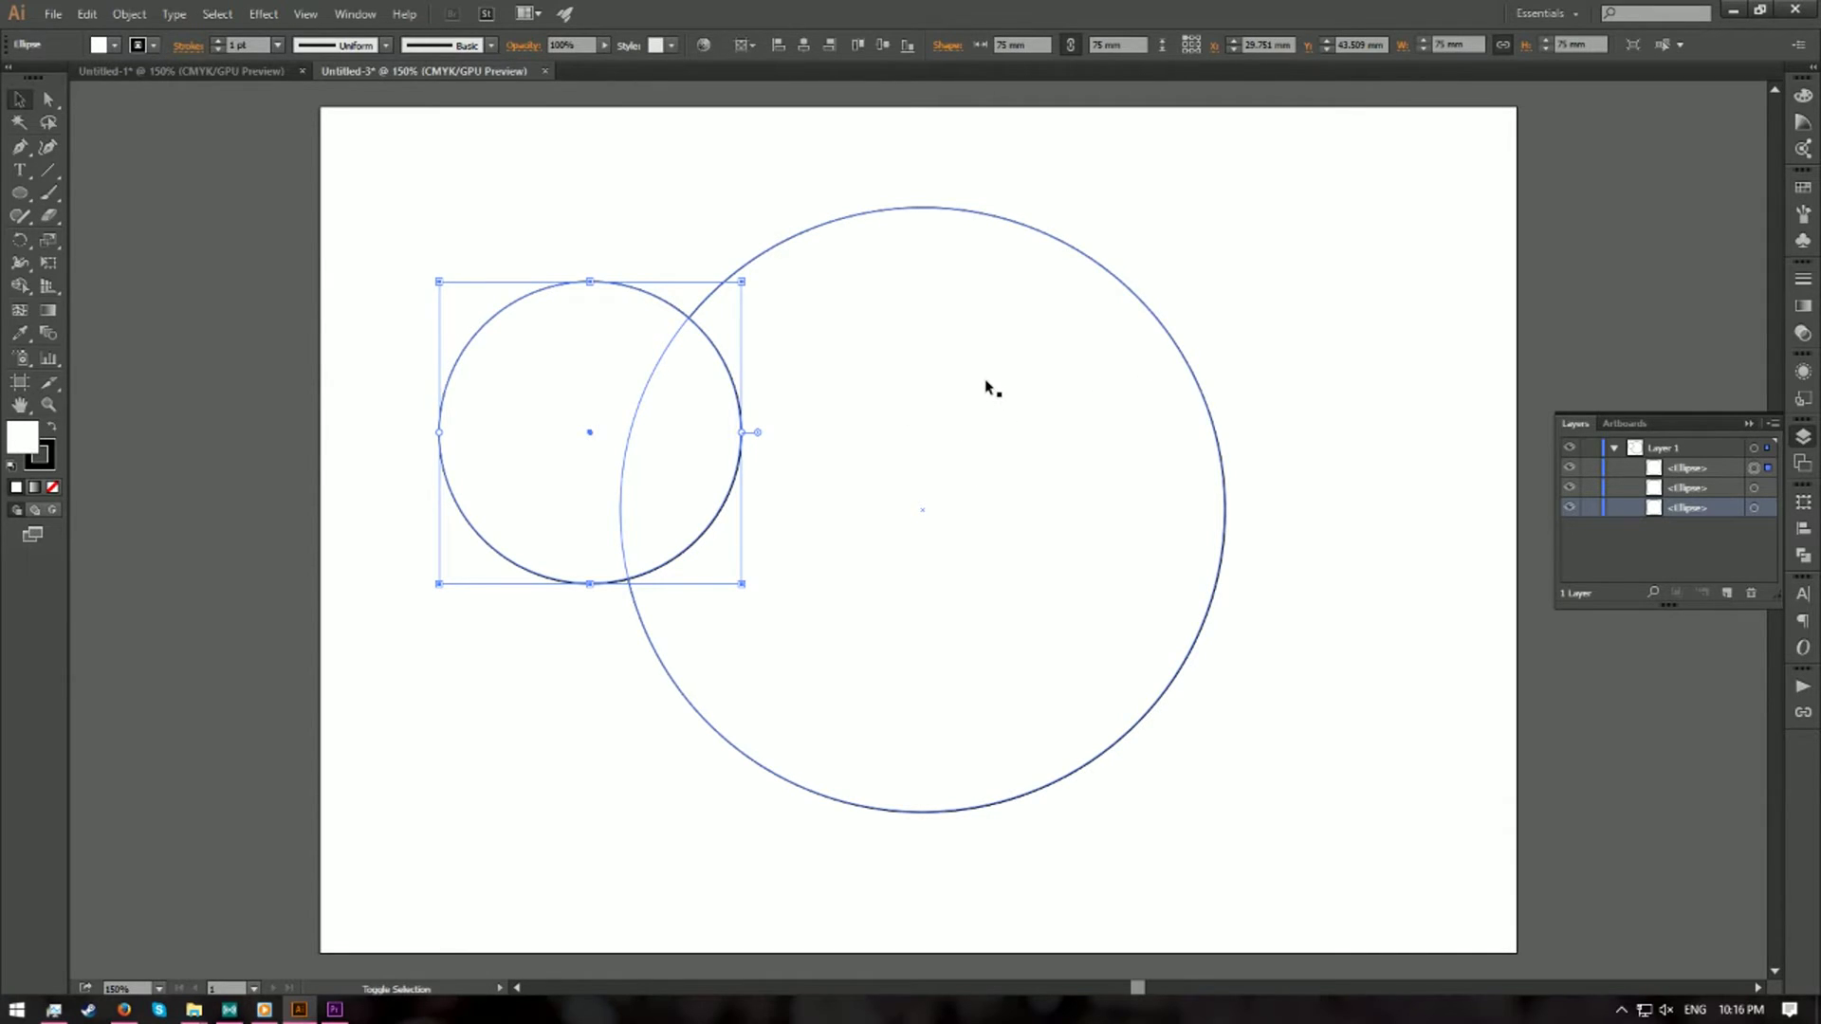
shift+click(952, 374)
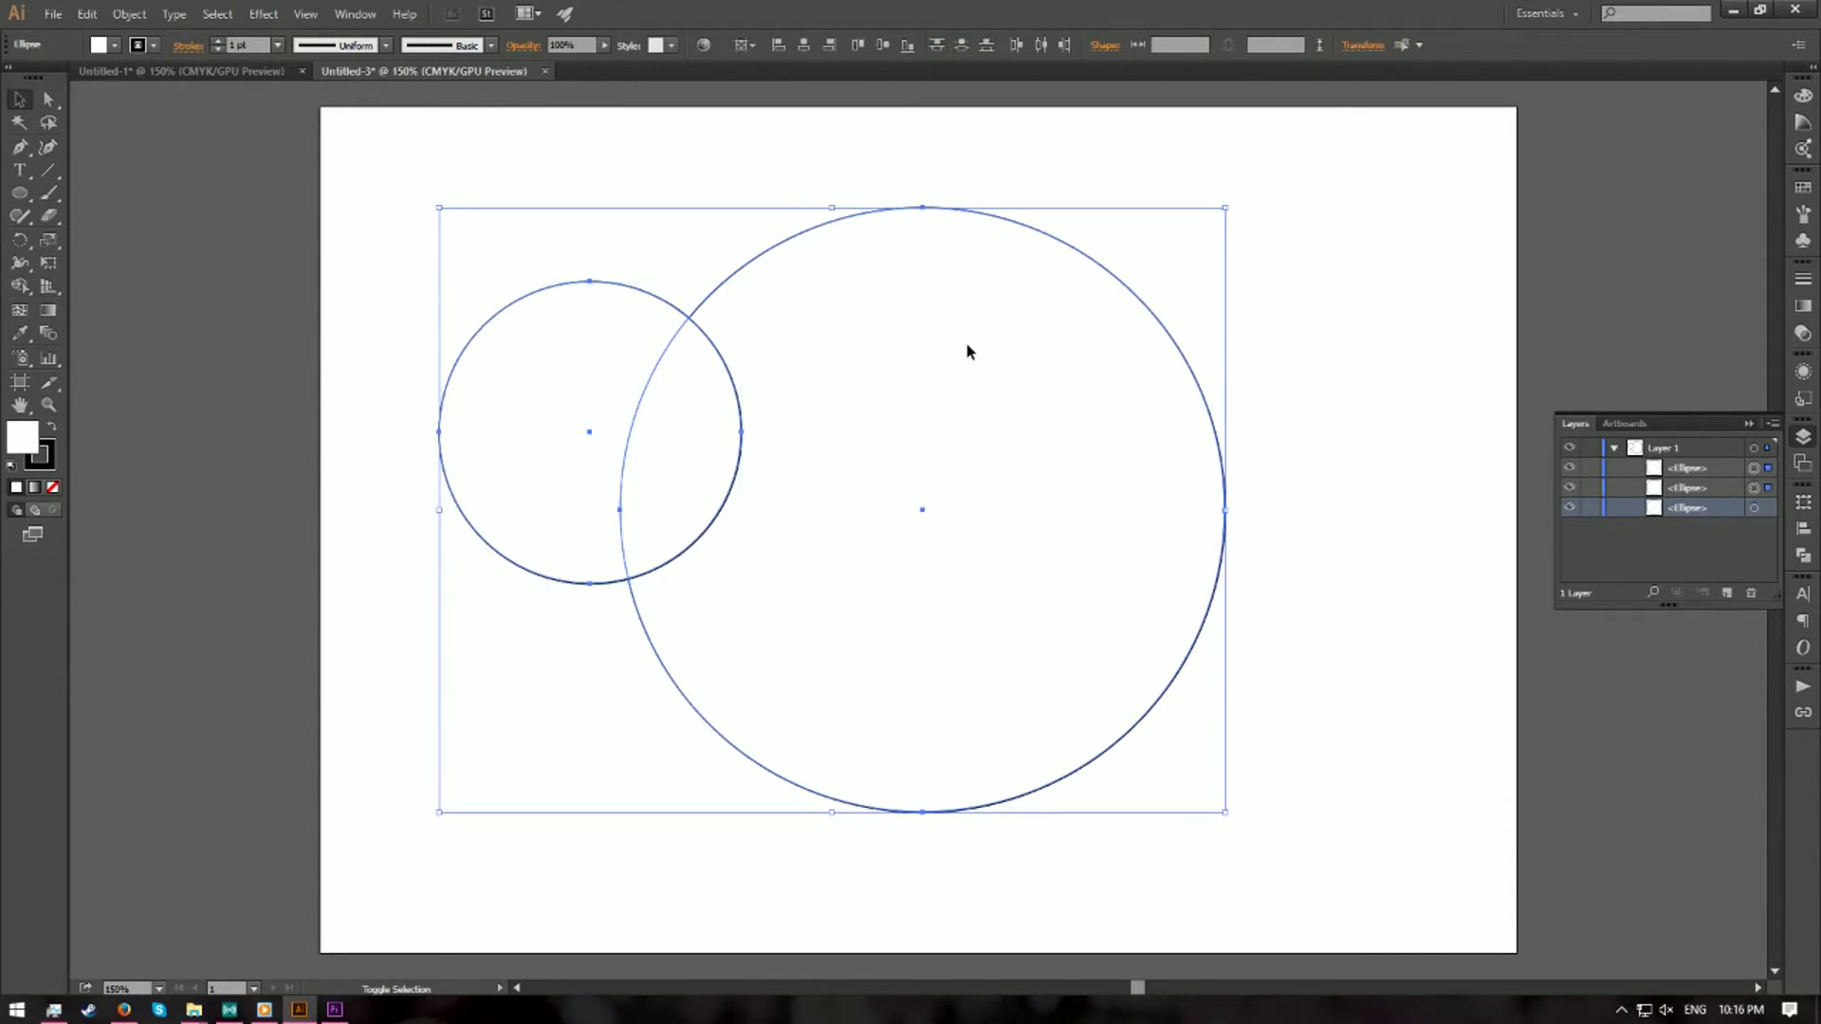
shift+click(965, 343)
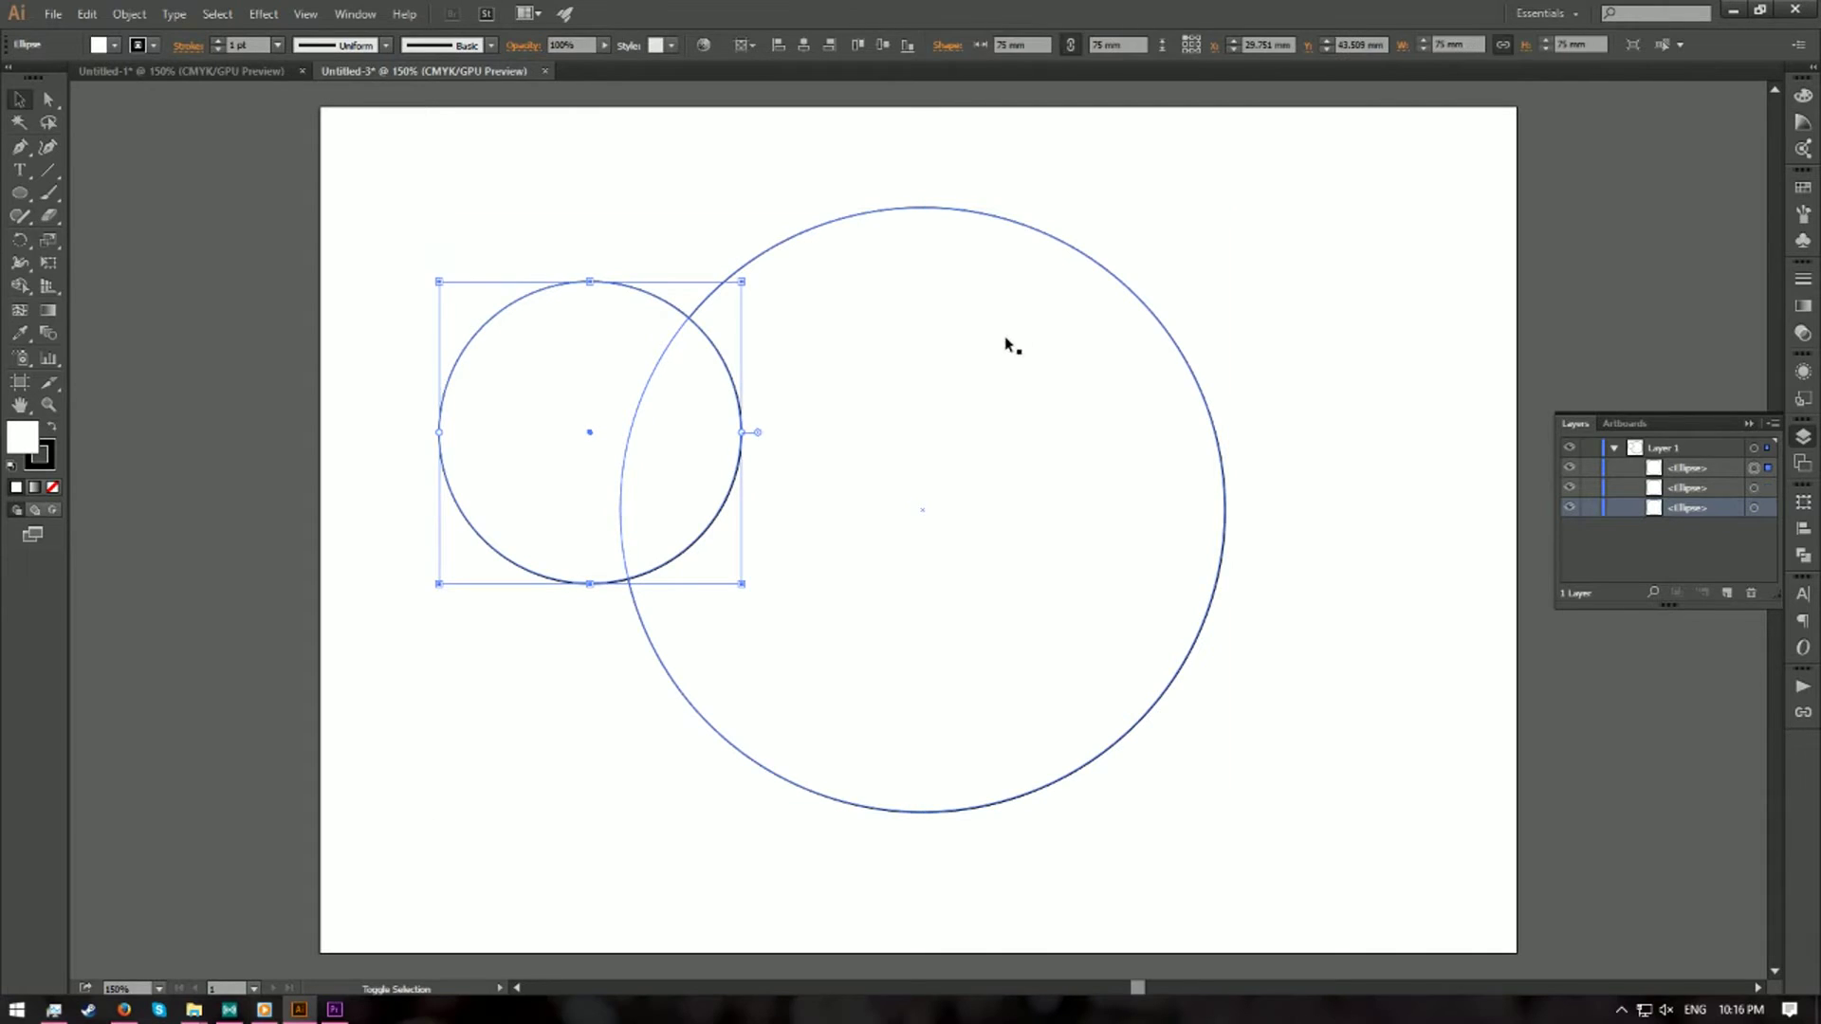
shift+click(937, 358)
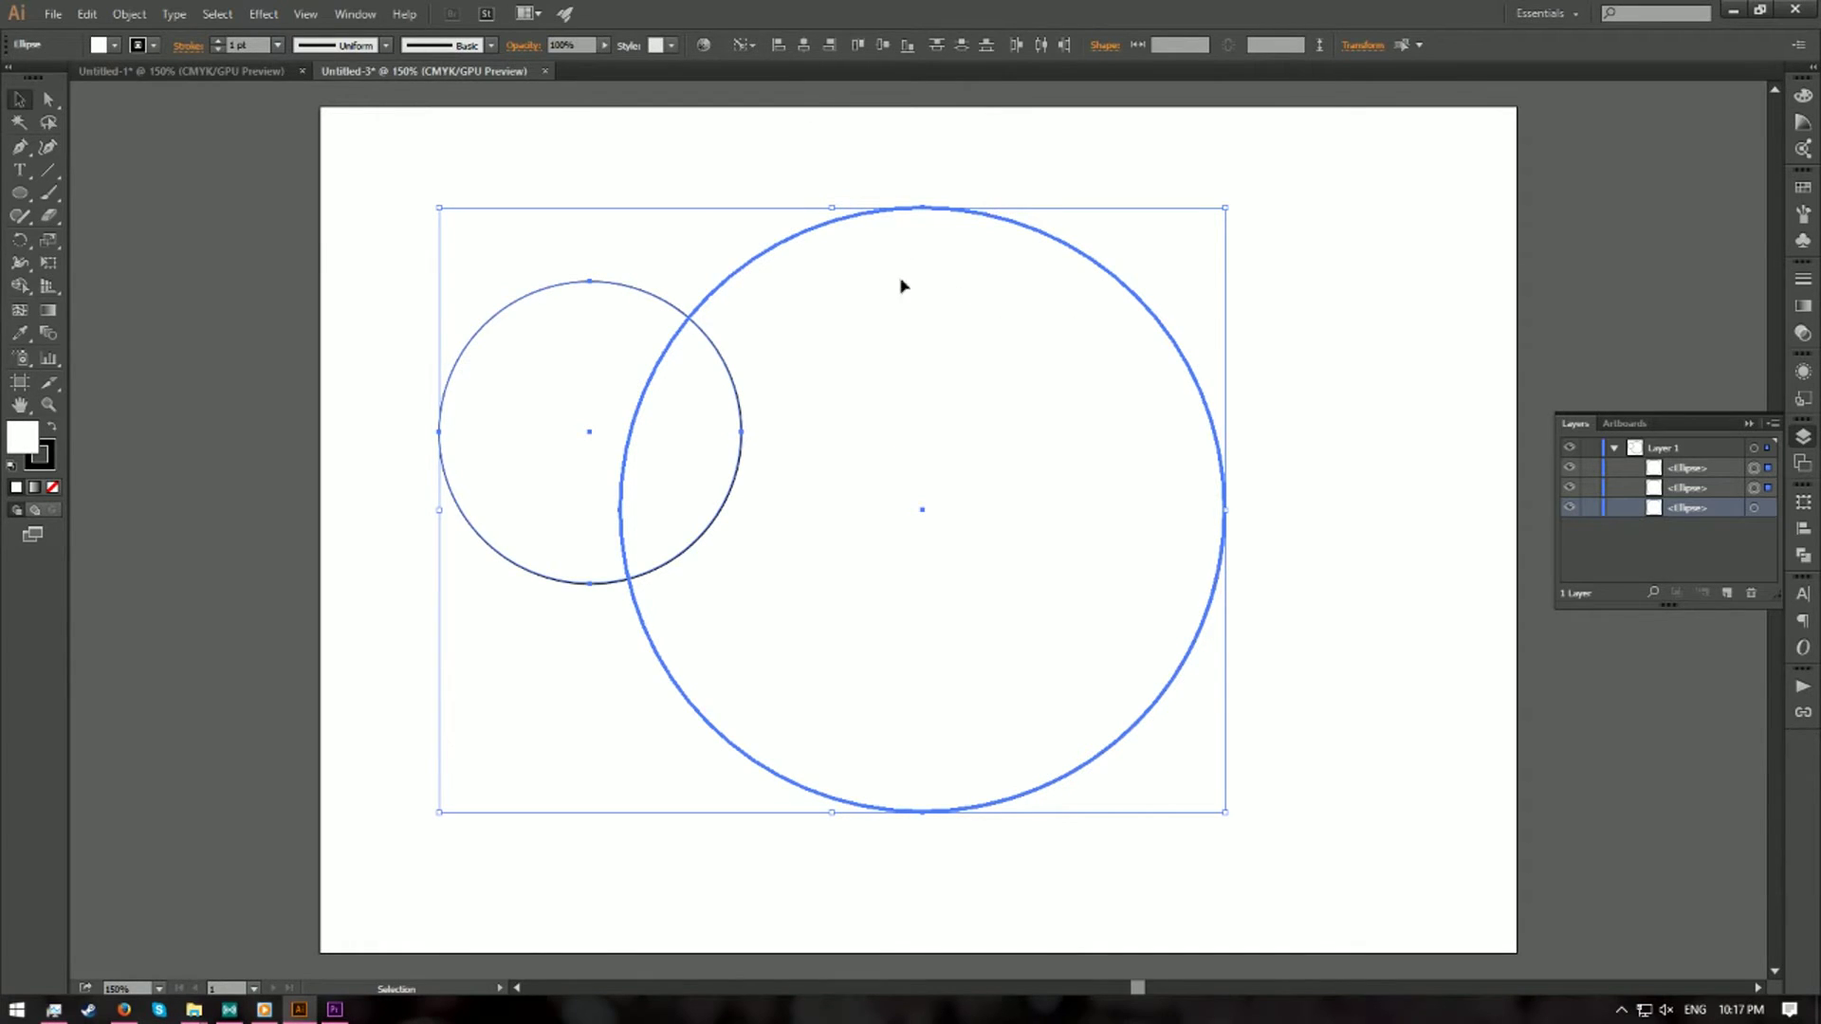
click(807, 46)
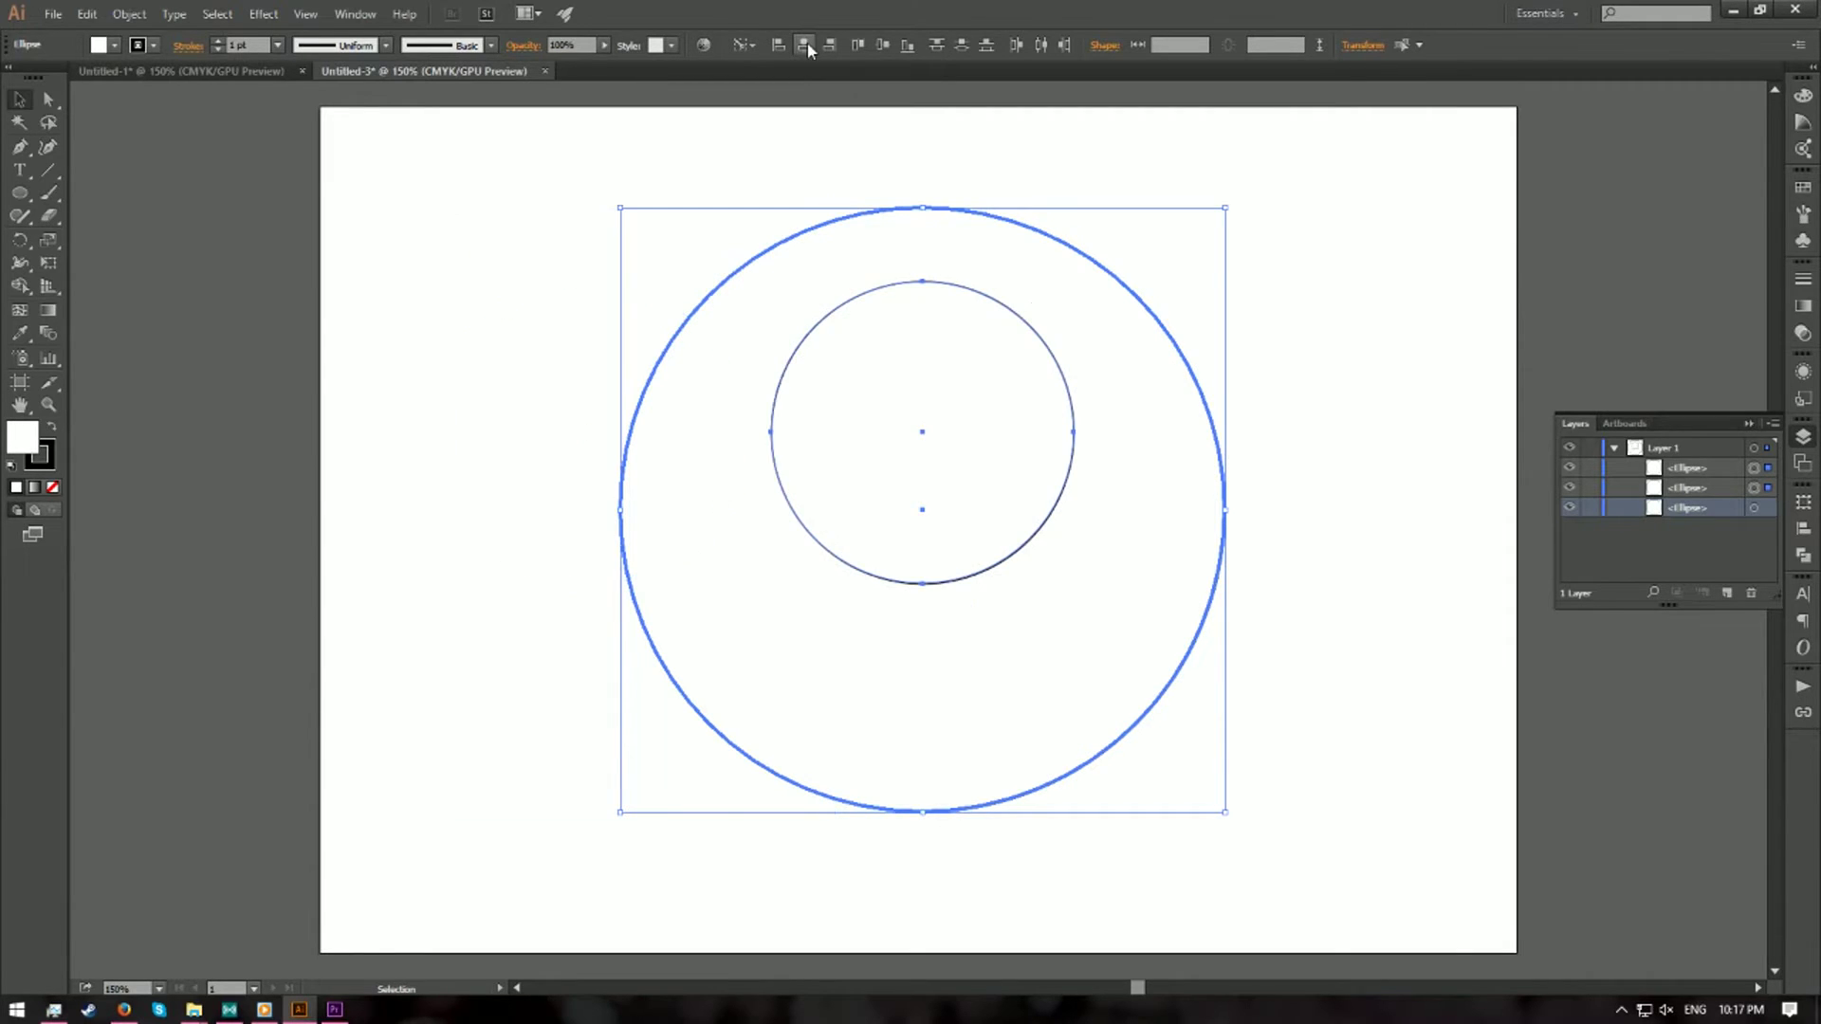
click(858, 46)
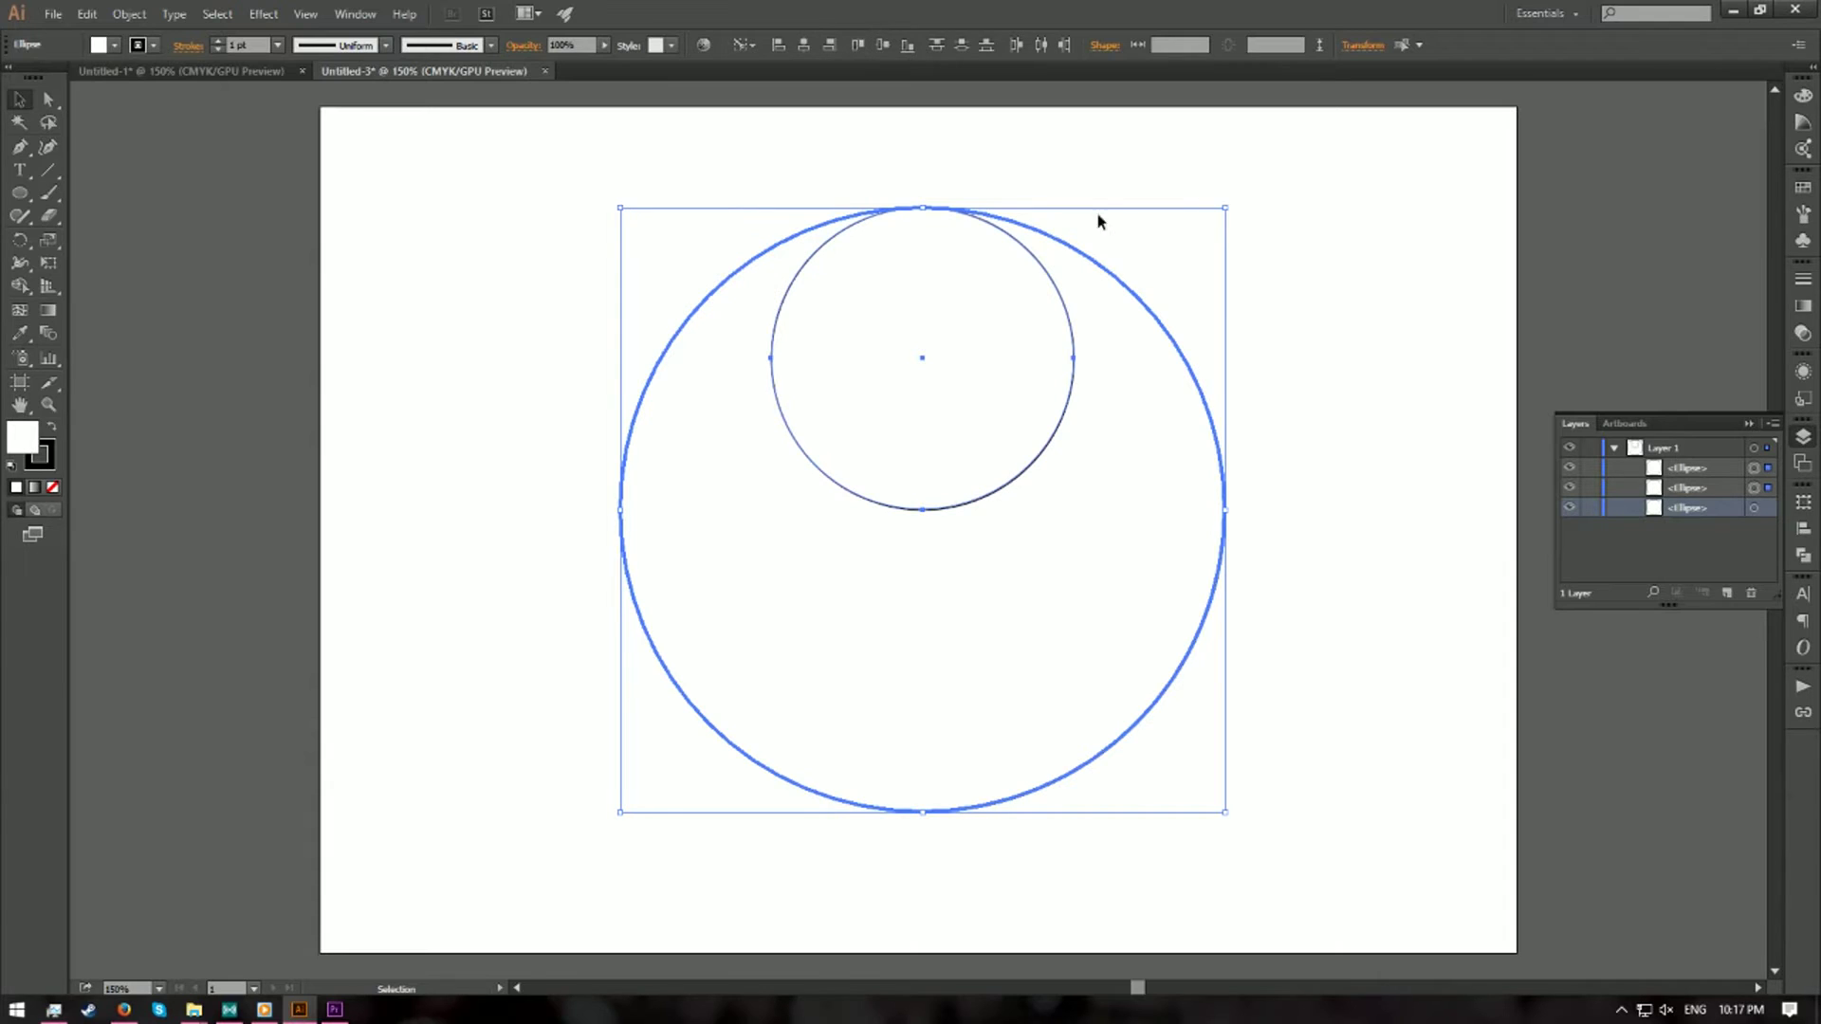
click(1353, 252)
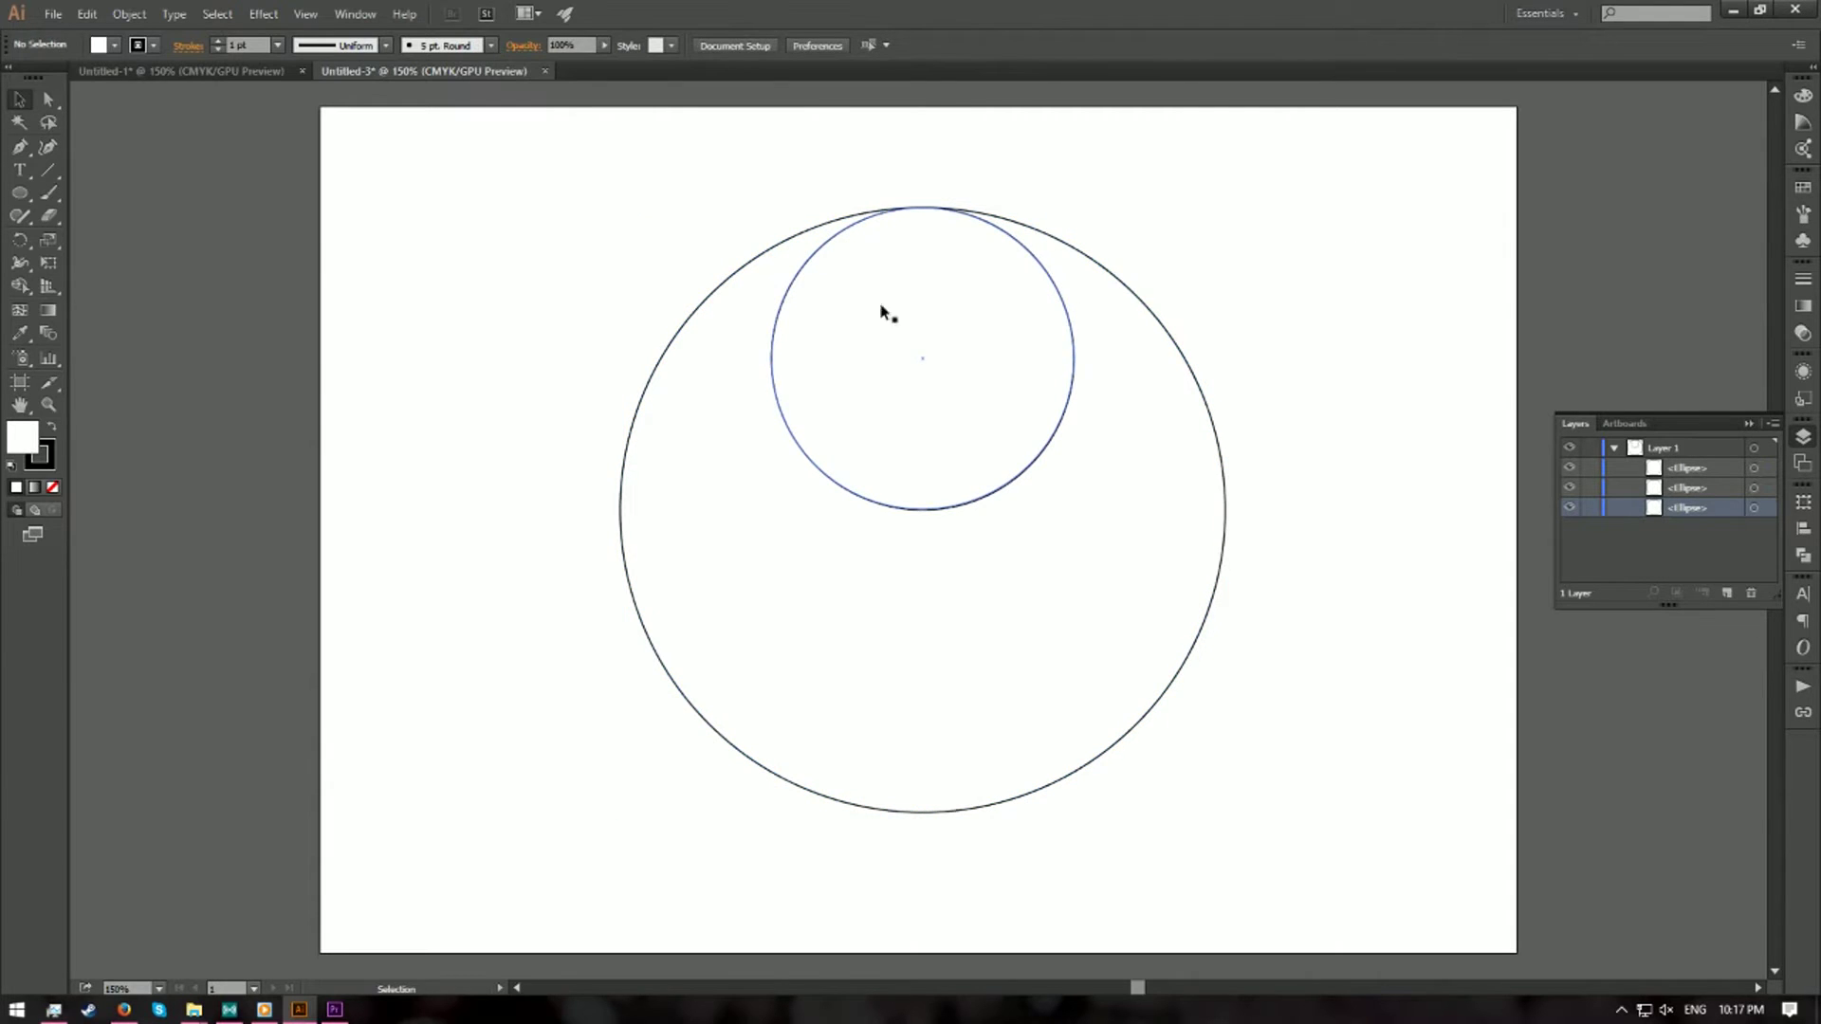
- Create a 20 mm circle in the empty area beside the large circle
click(14, 198)
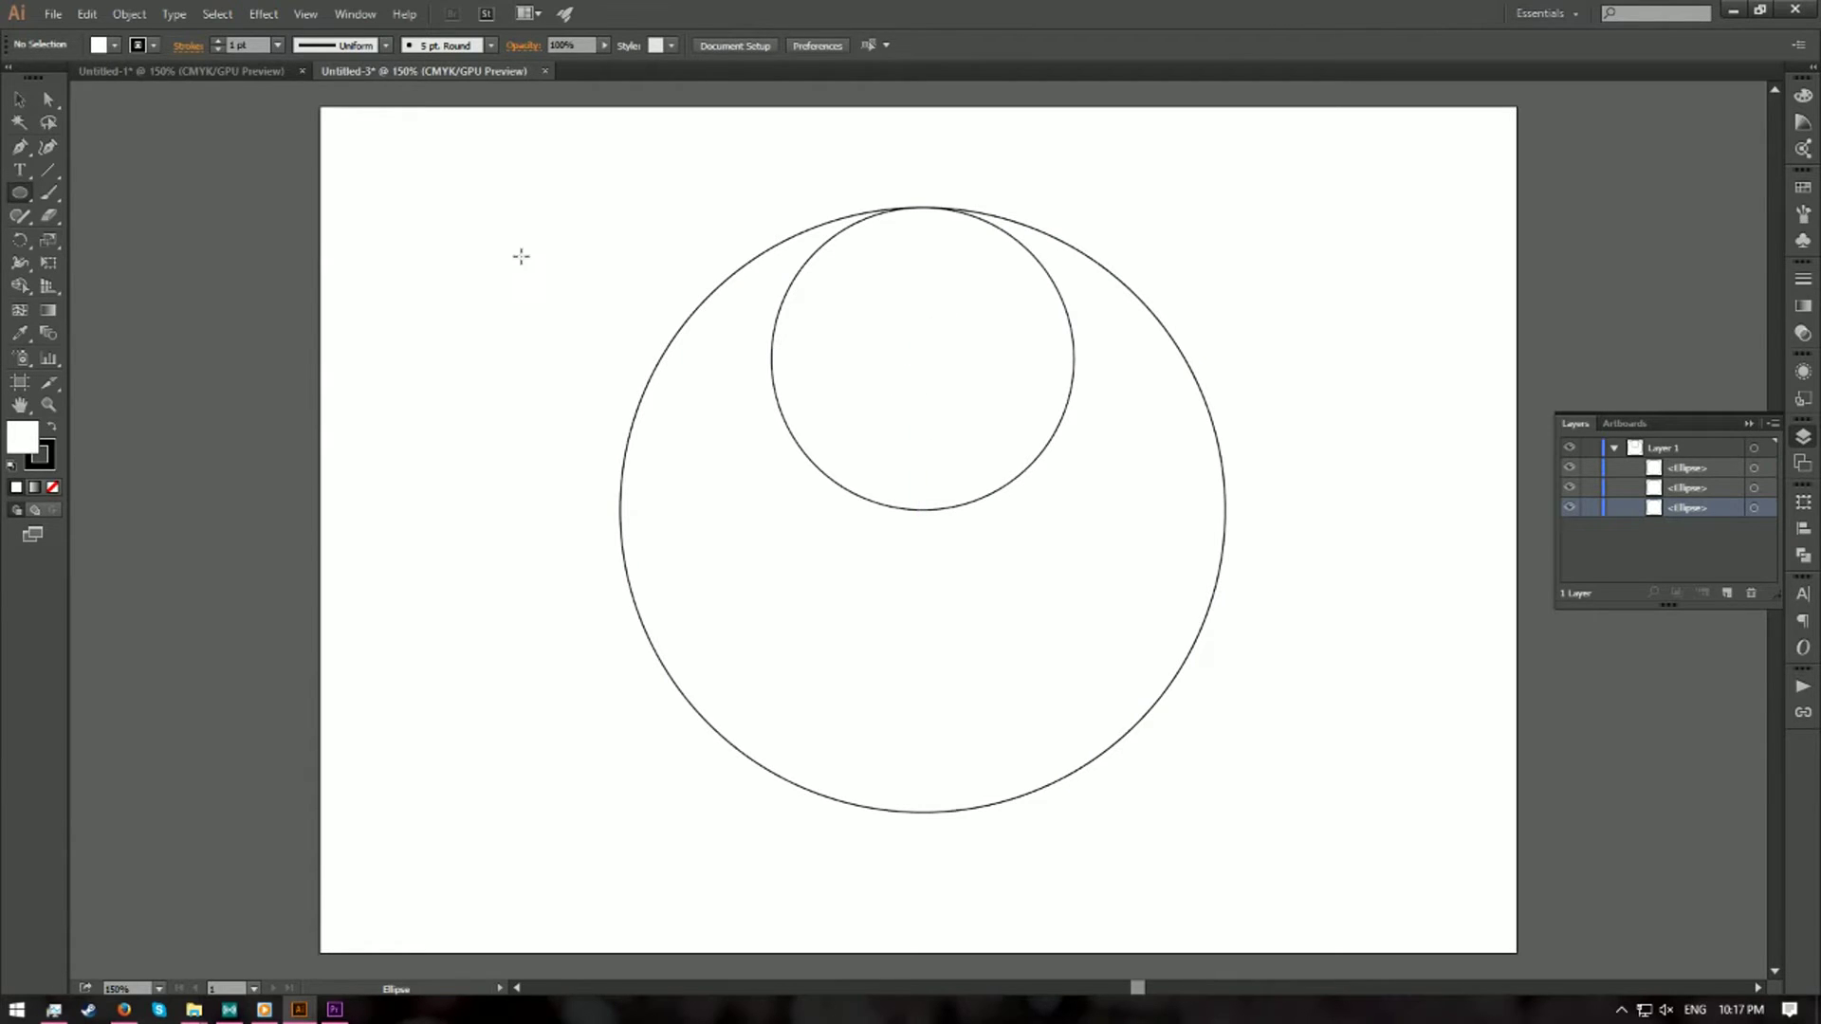
click(513, 288)
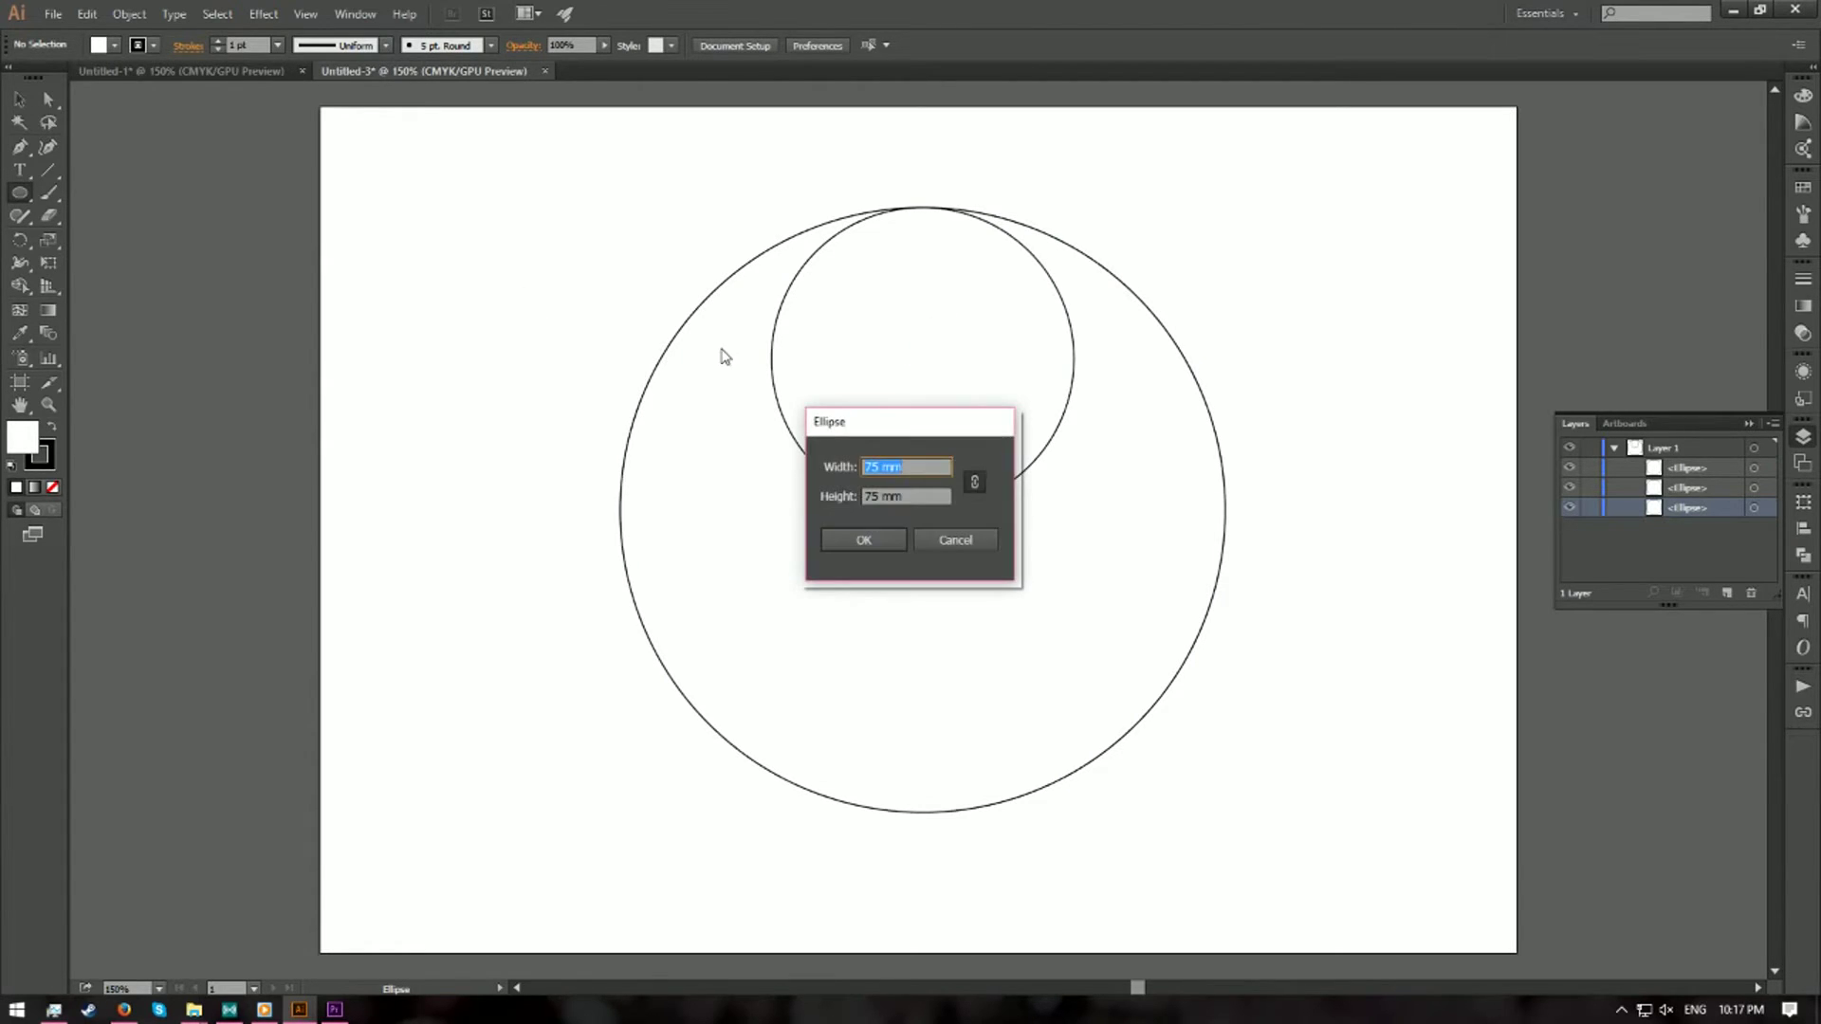
text(20)
click(863, 539)
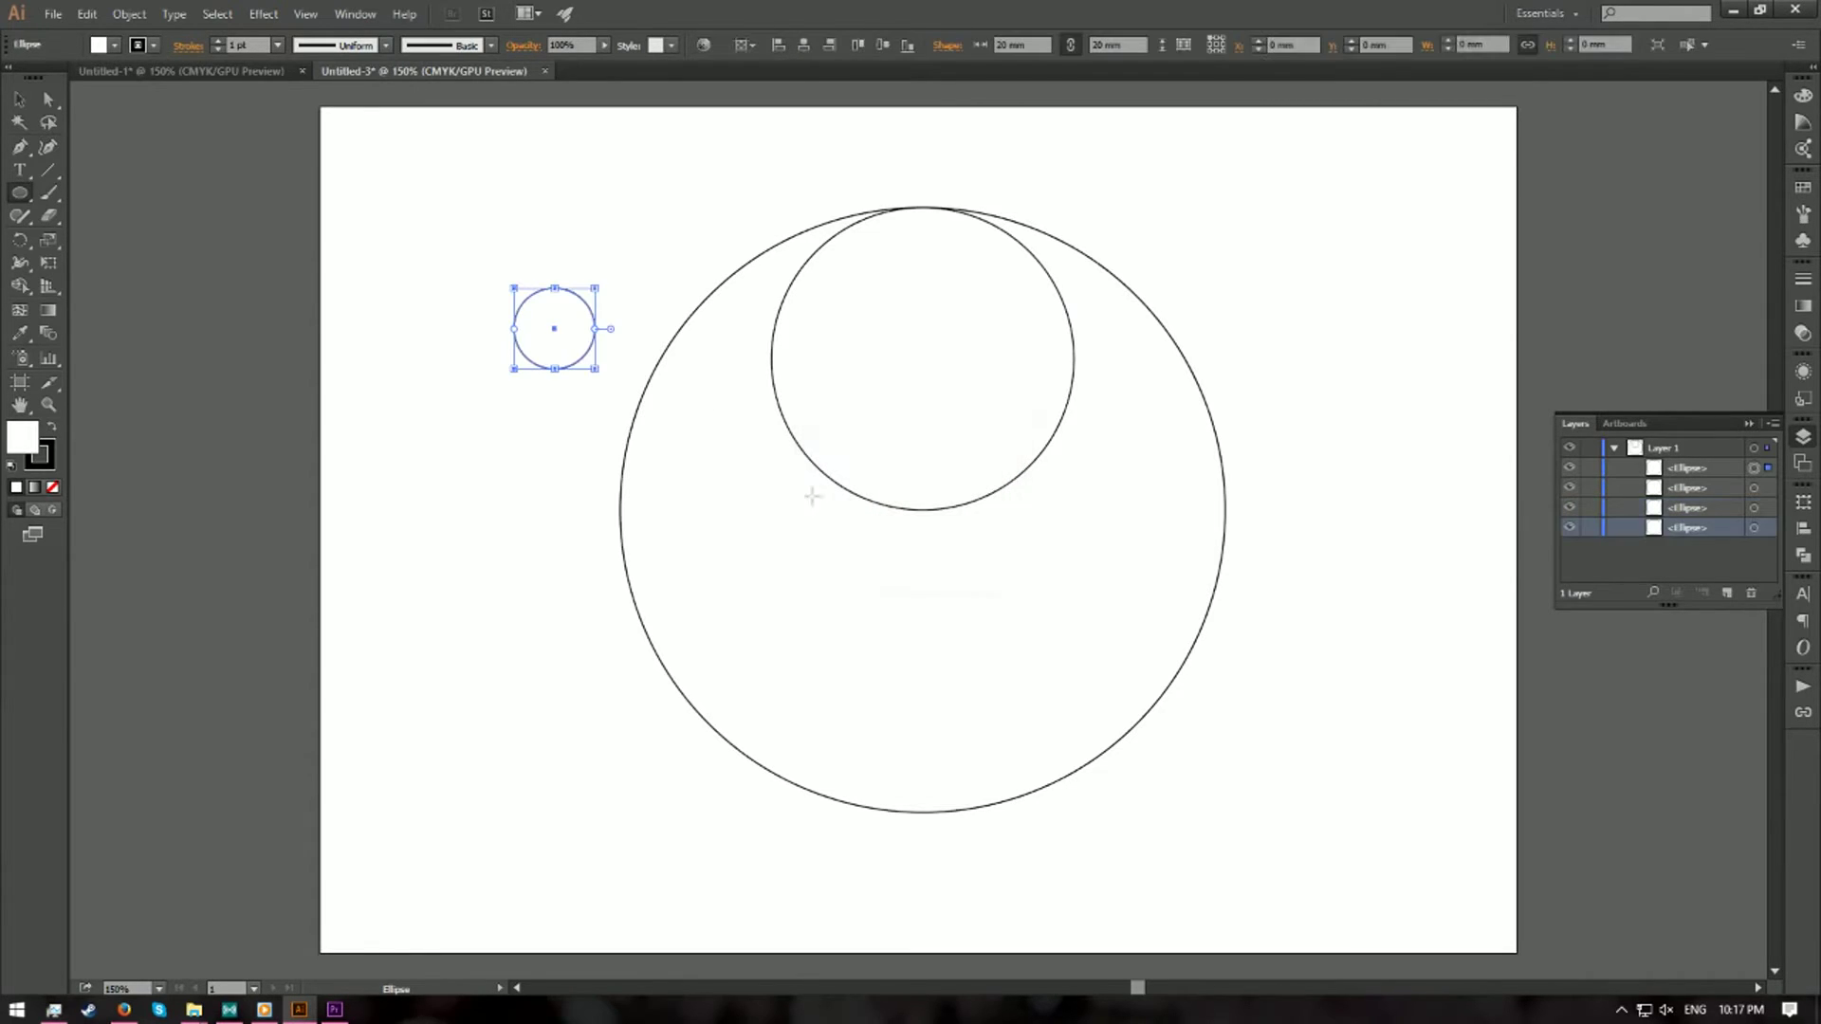
- Centre the 20 mm circle horizontally and vertically on the 75 mm circle
key(v)
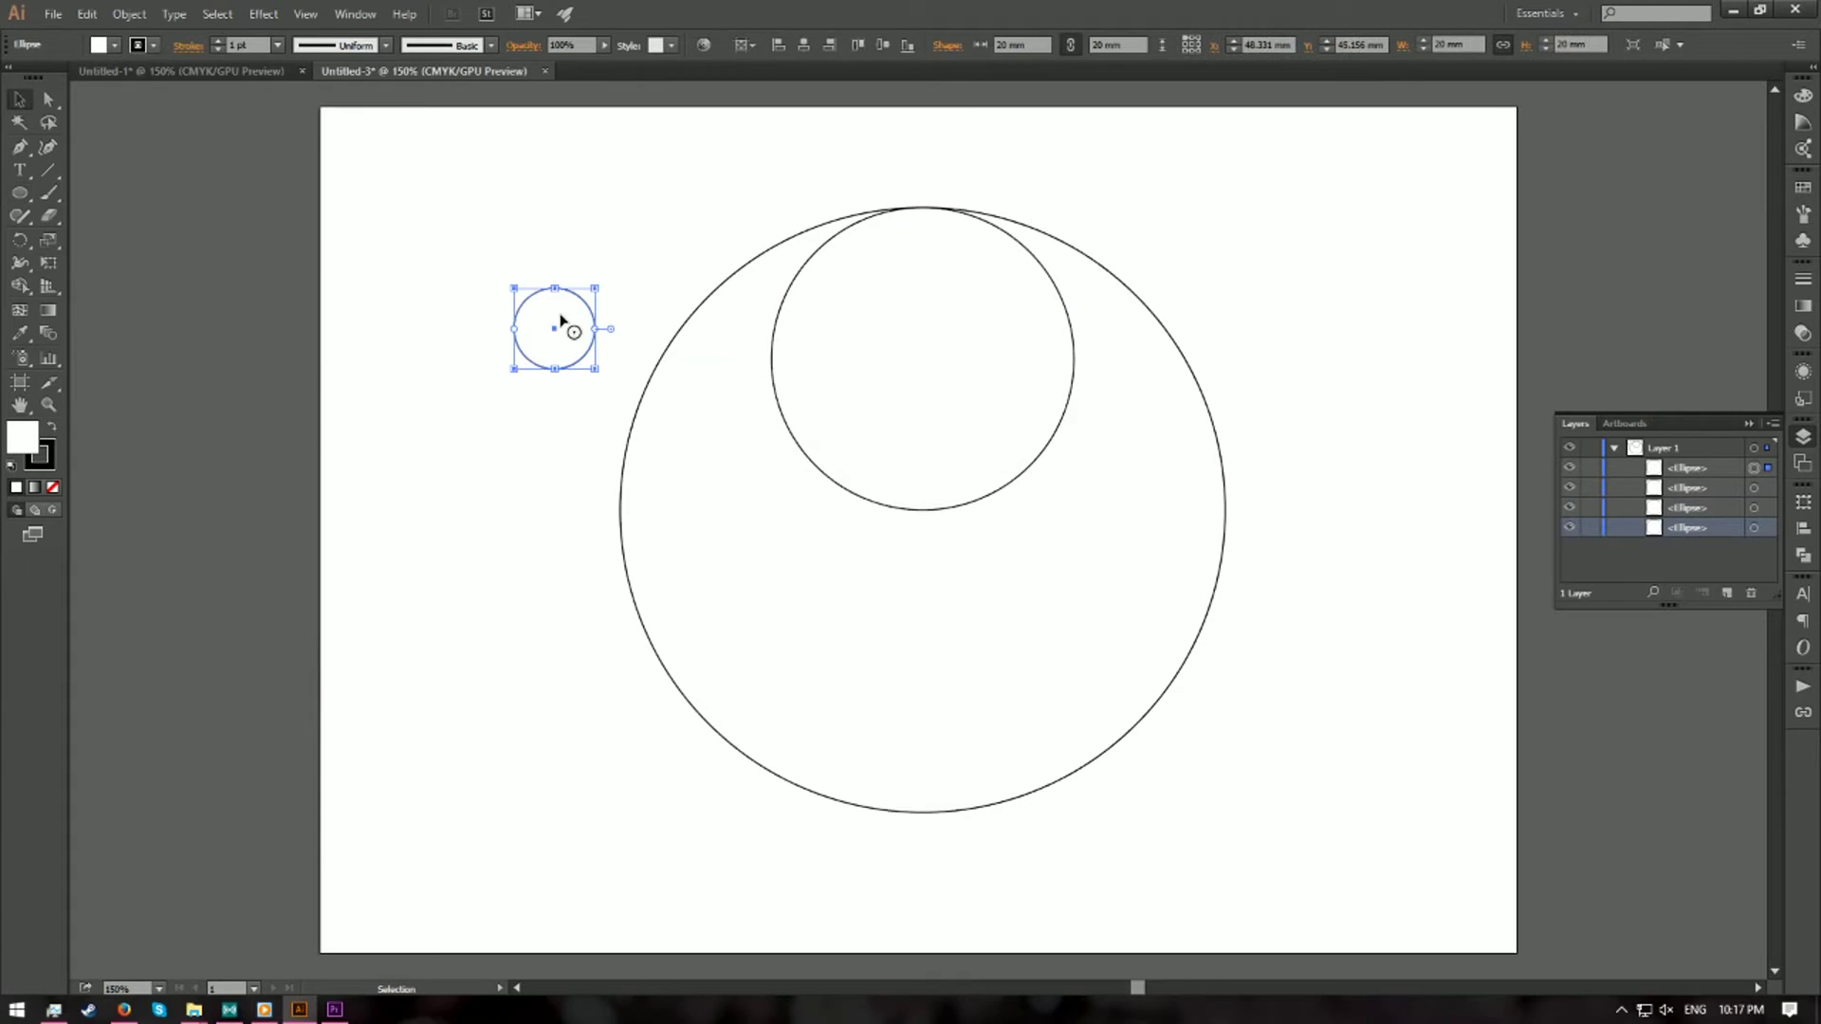
shift+click(850, 332)
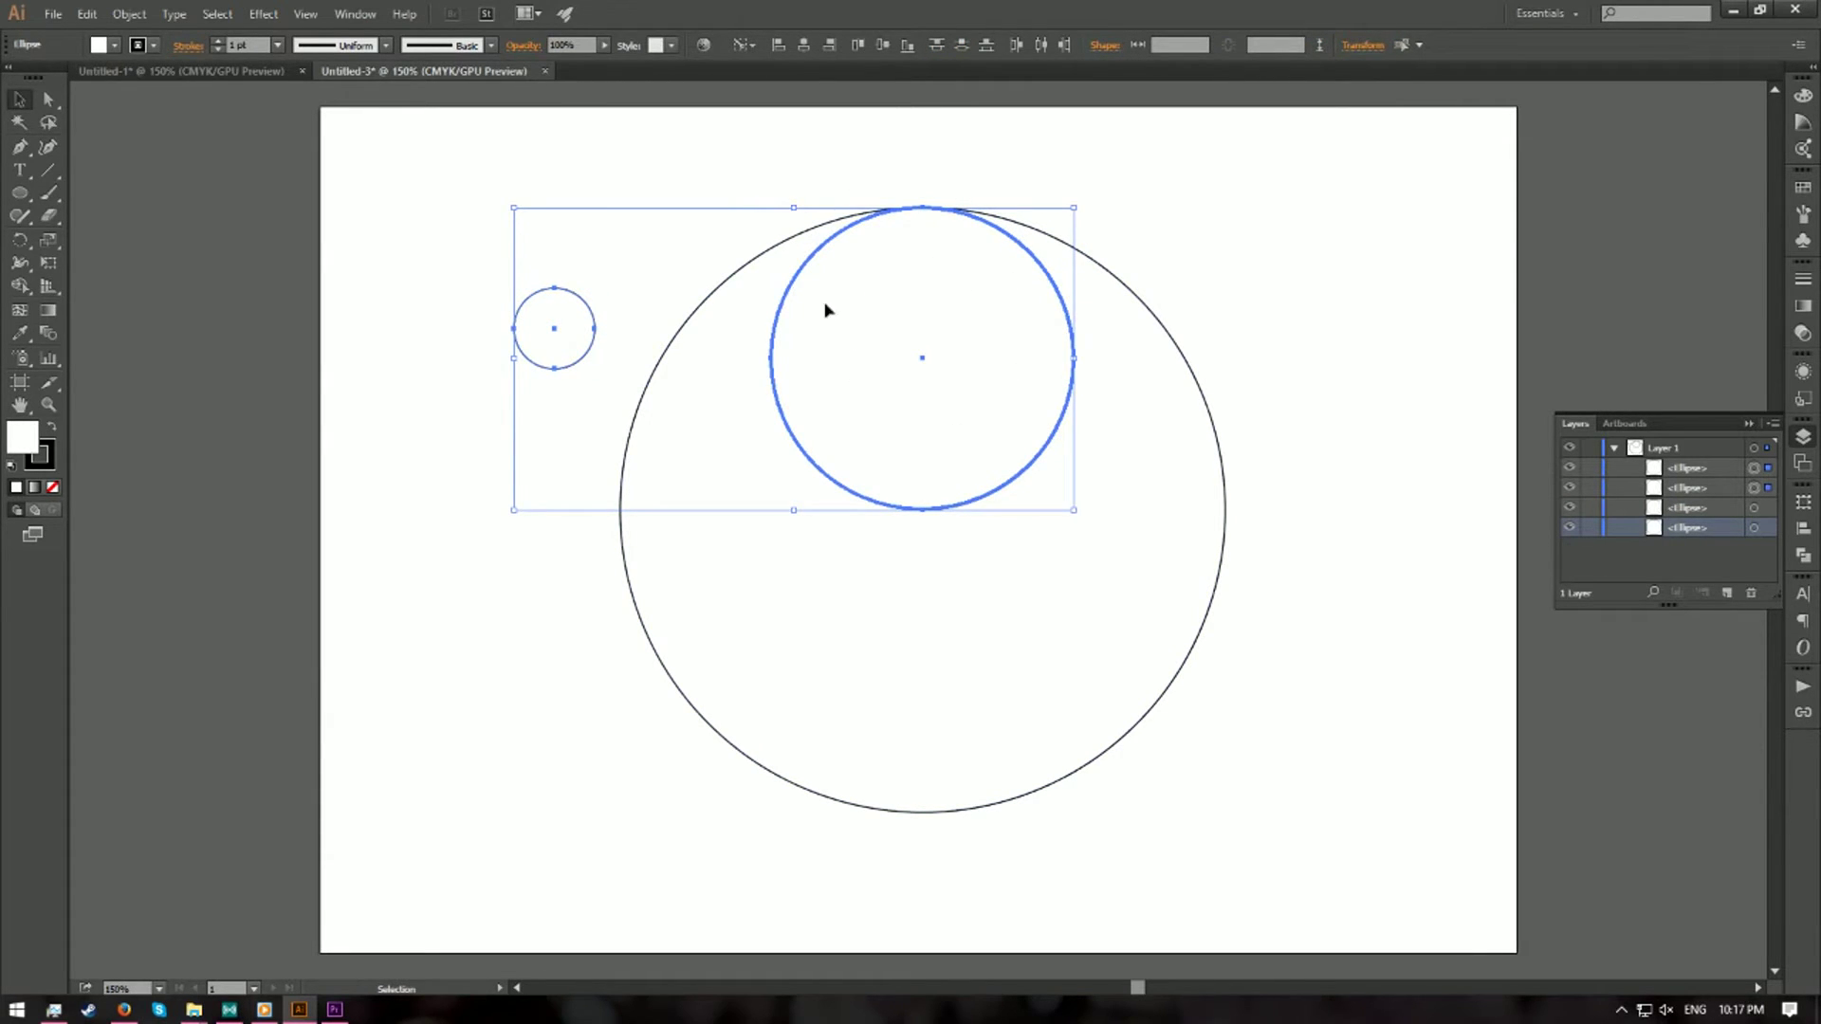
click(802, 47)
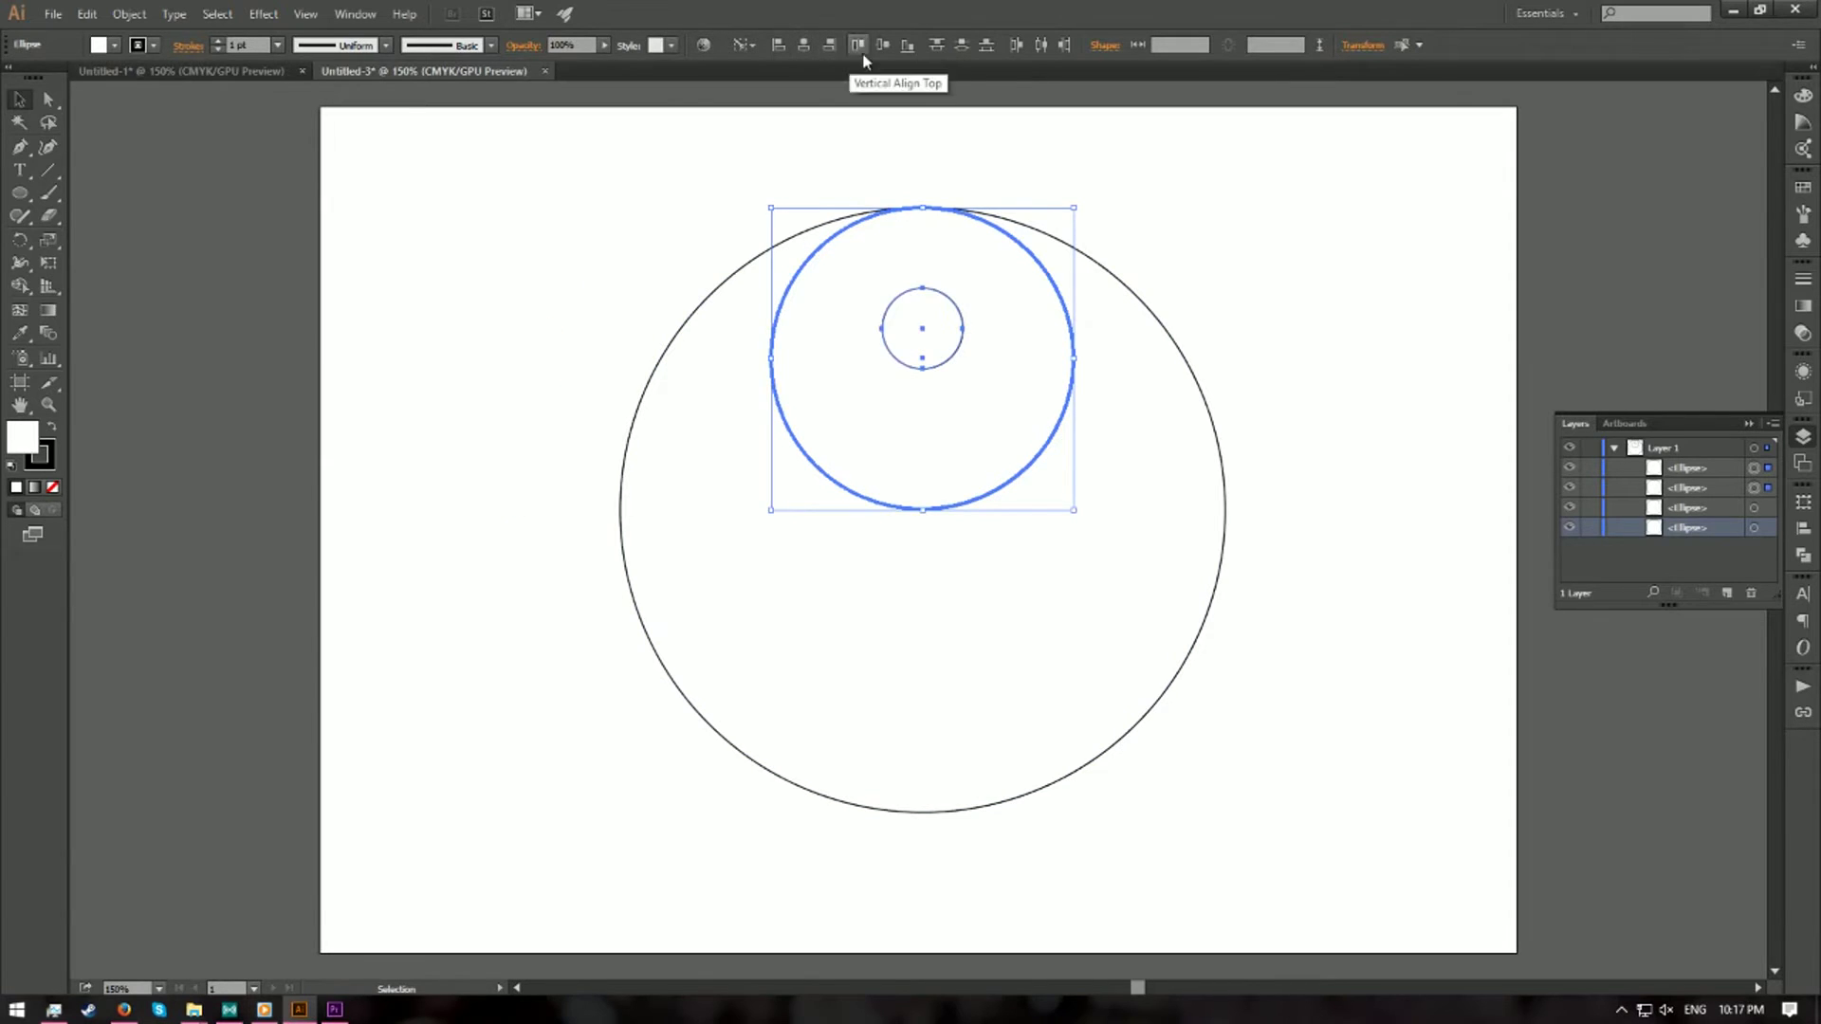
click(883, 45)
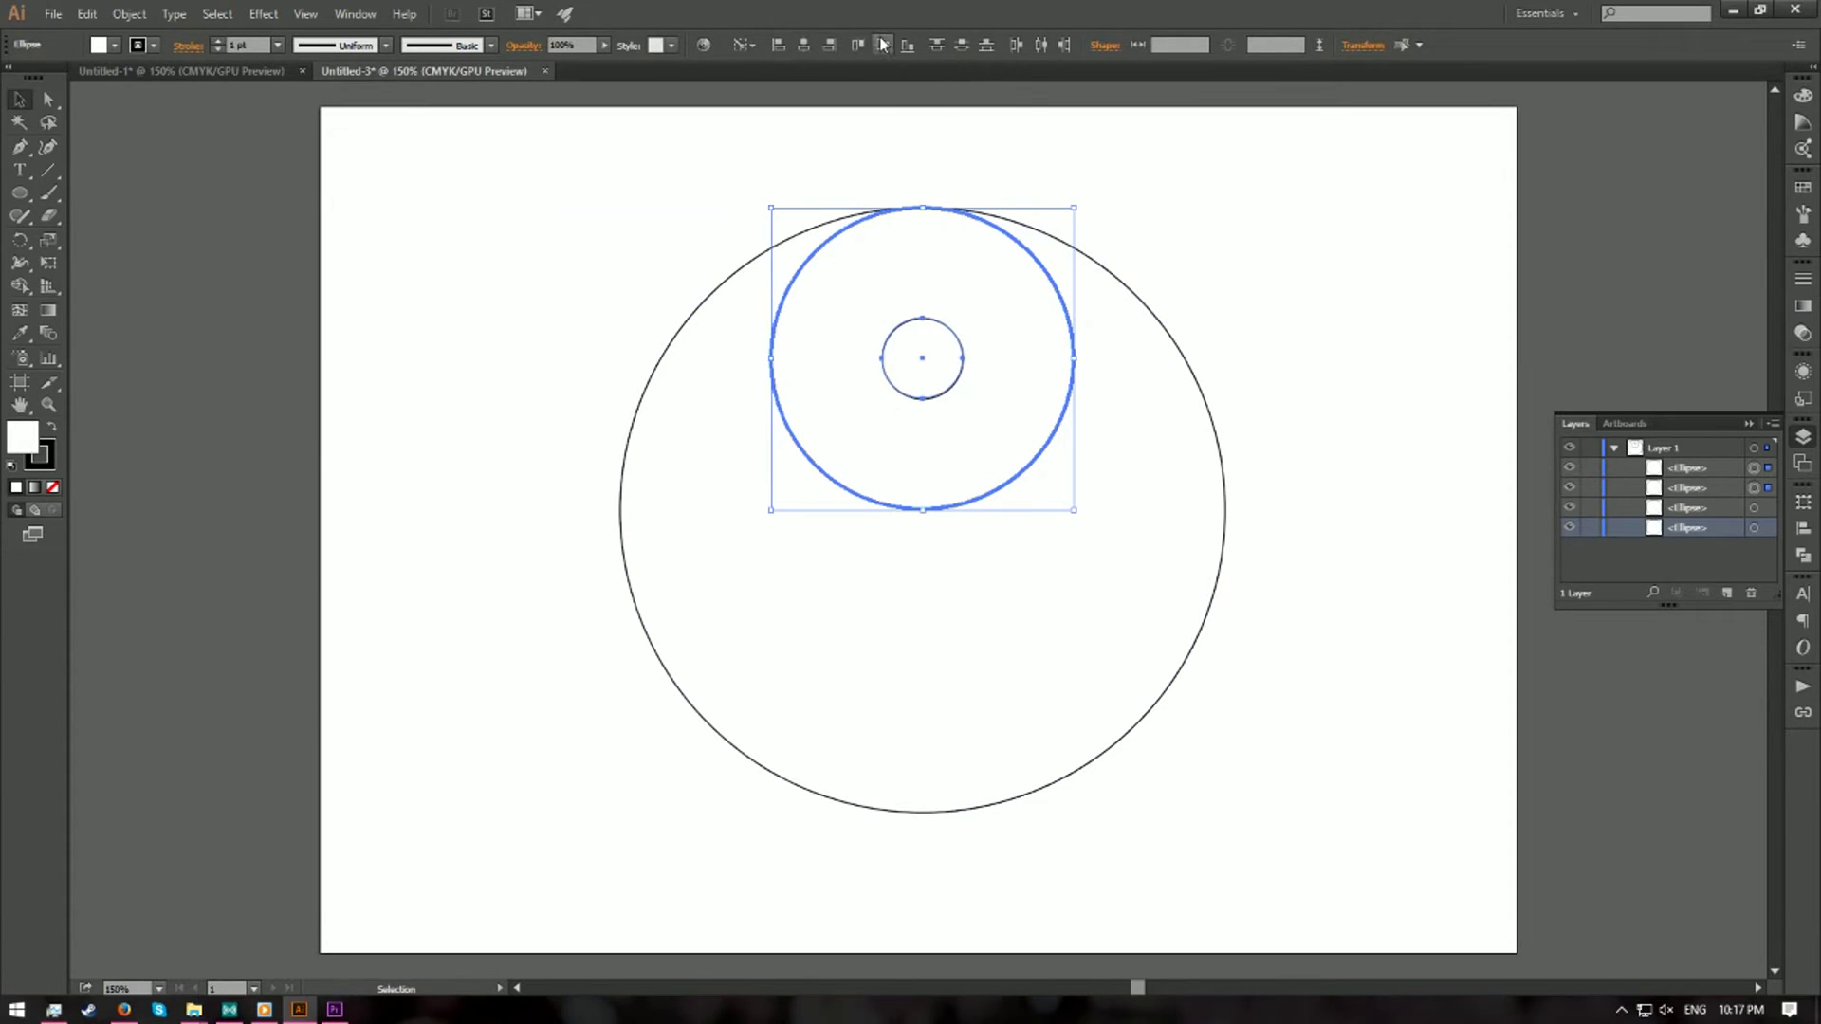
click(1252, 283)
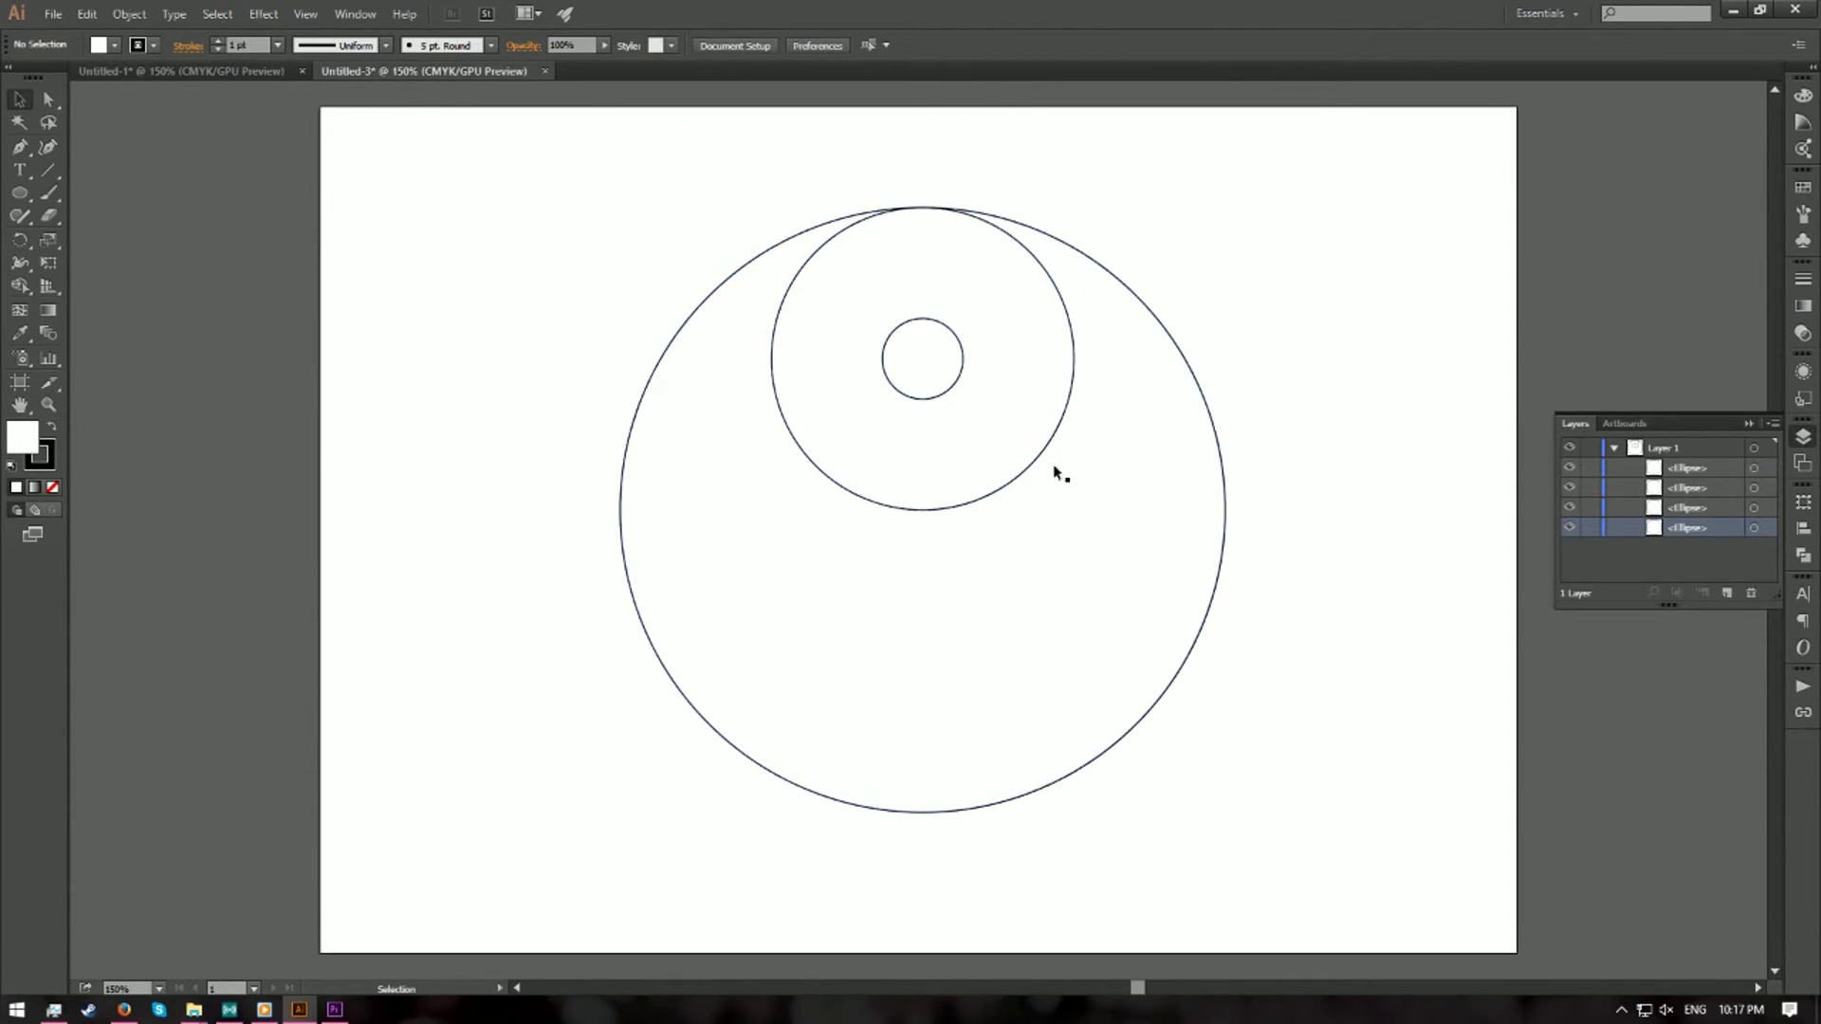
- Duplicate the 20 mm and 75 mm circles together straight down into the lower half of the large circle
click(939, 358)
shift+click(1011, 335)
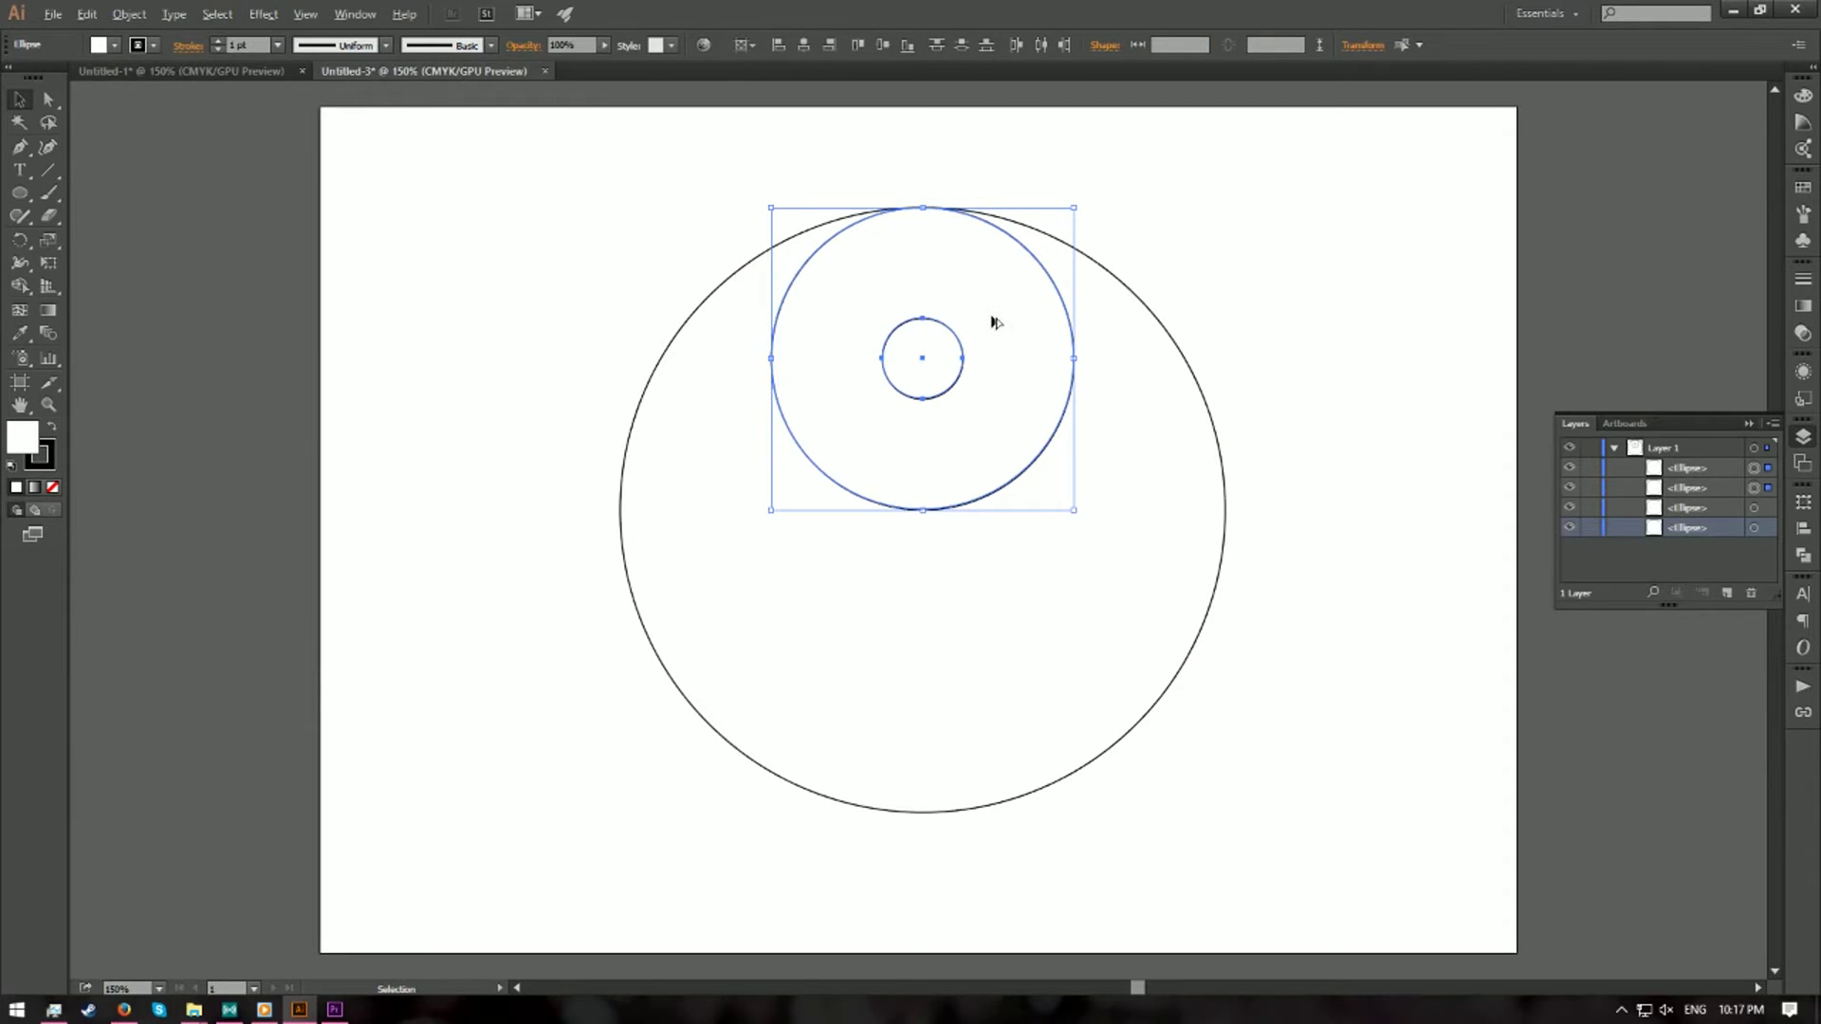
drag(994, 315, 994, 617)
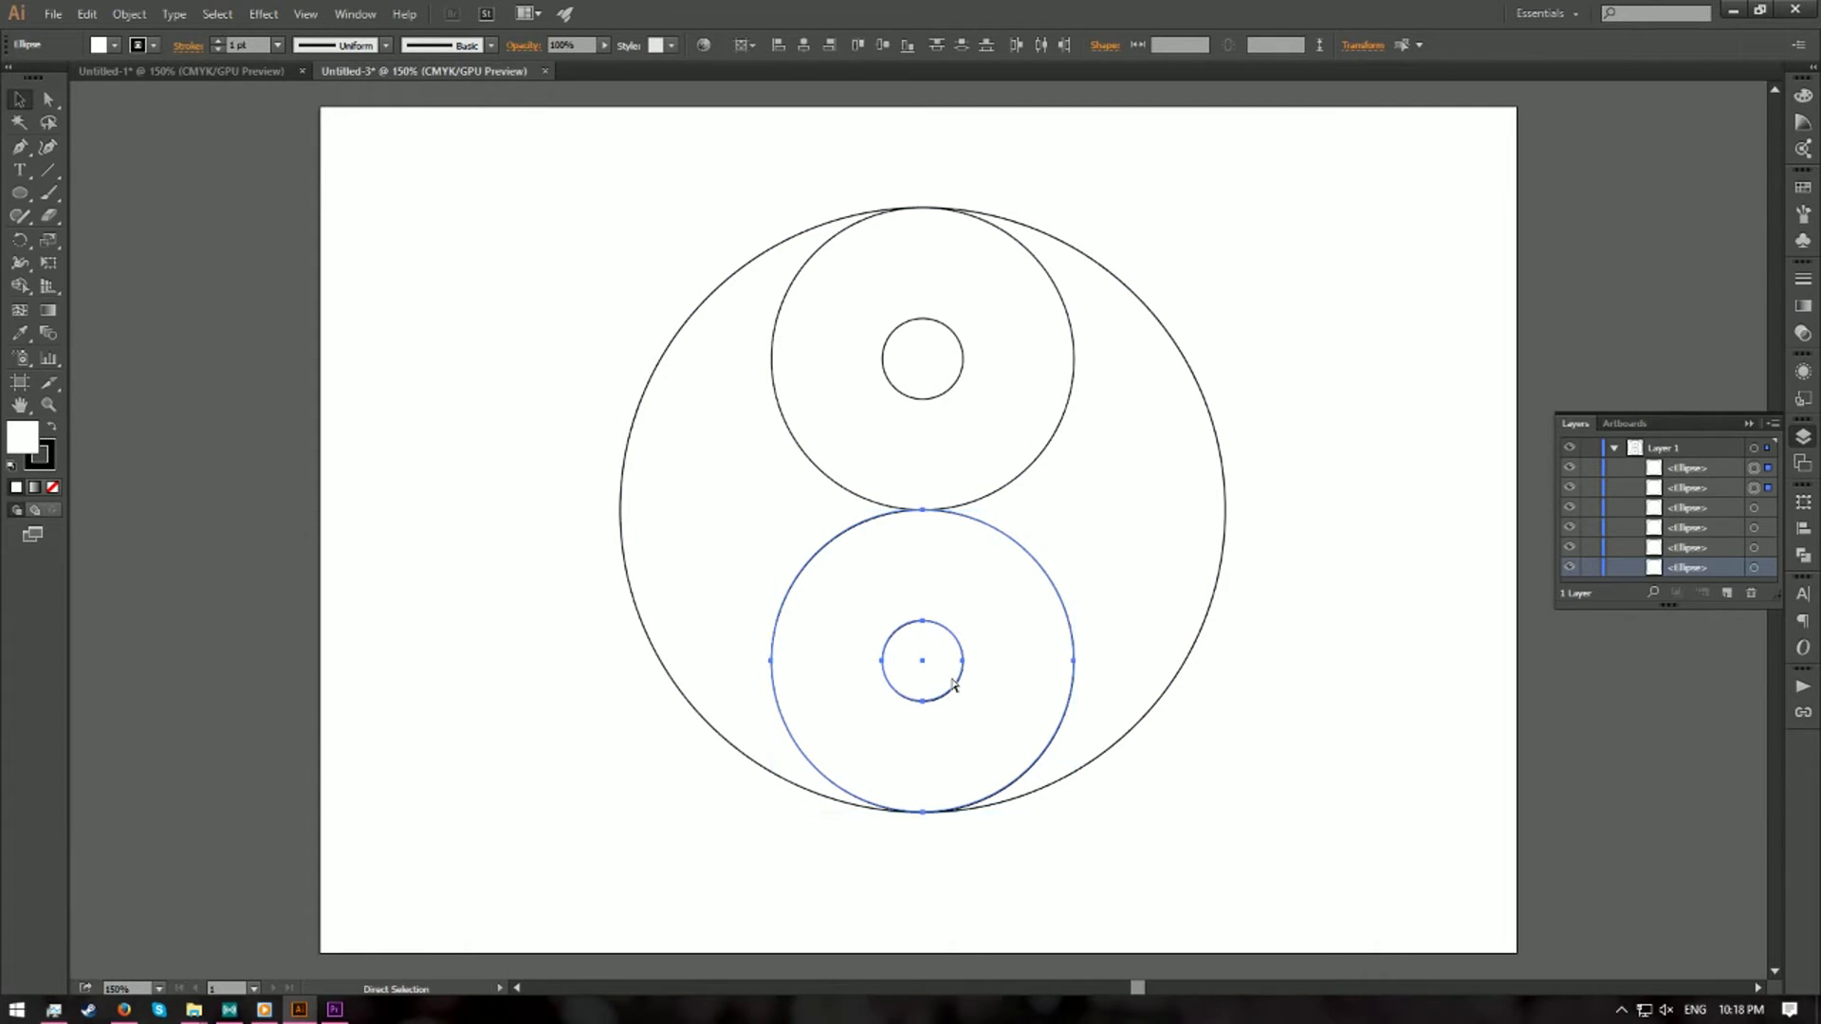
- Group the lower 75 mm and 20 mm circles and align the group to the large circle's bottom edge
key(ctrl+g)
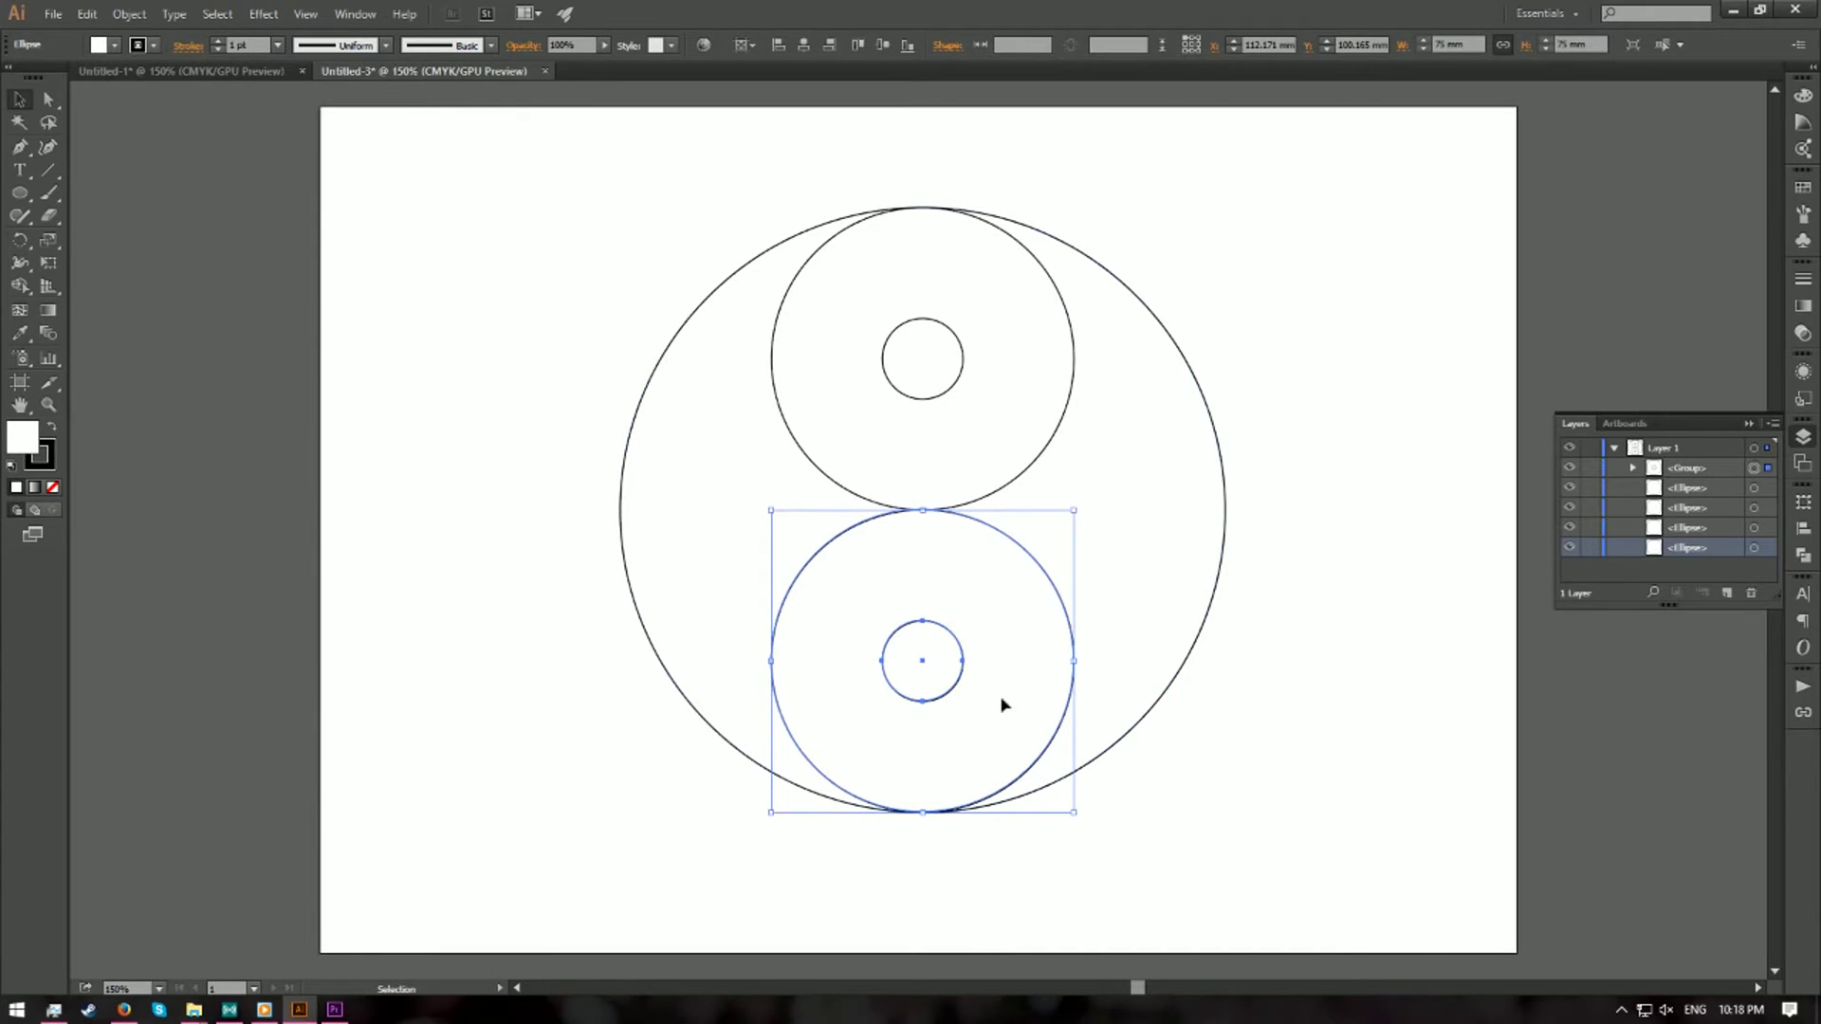
shift+click(1141, 474)
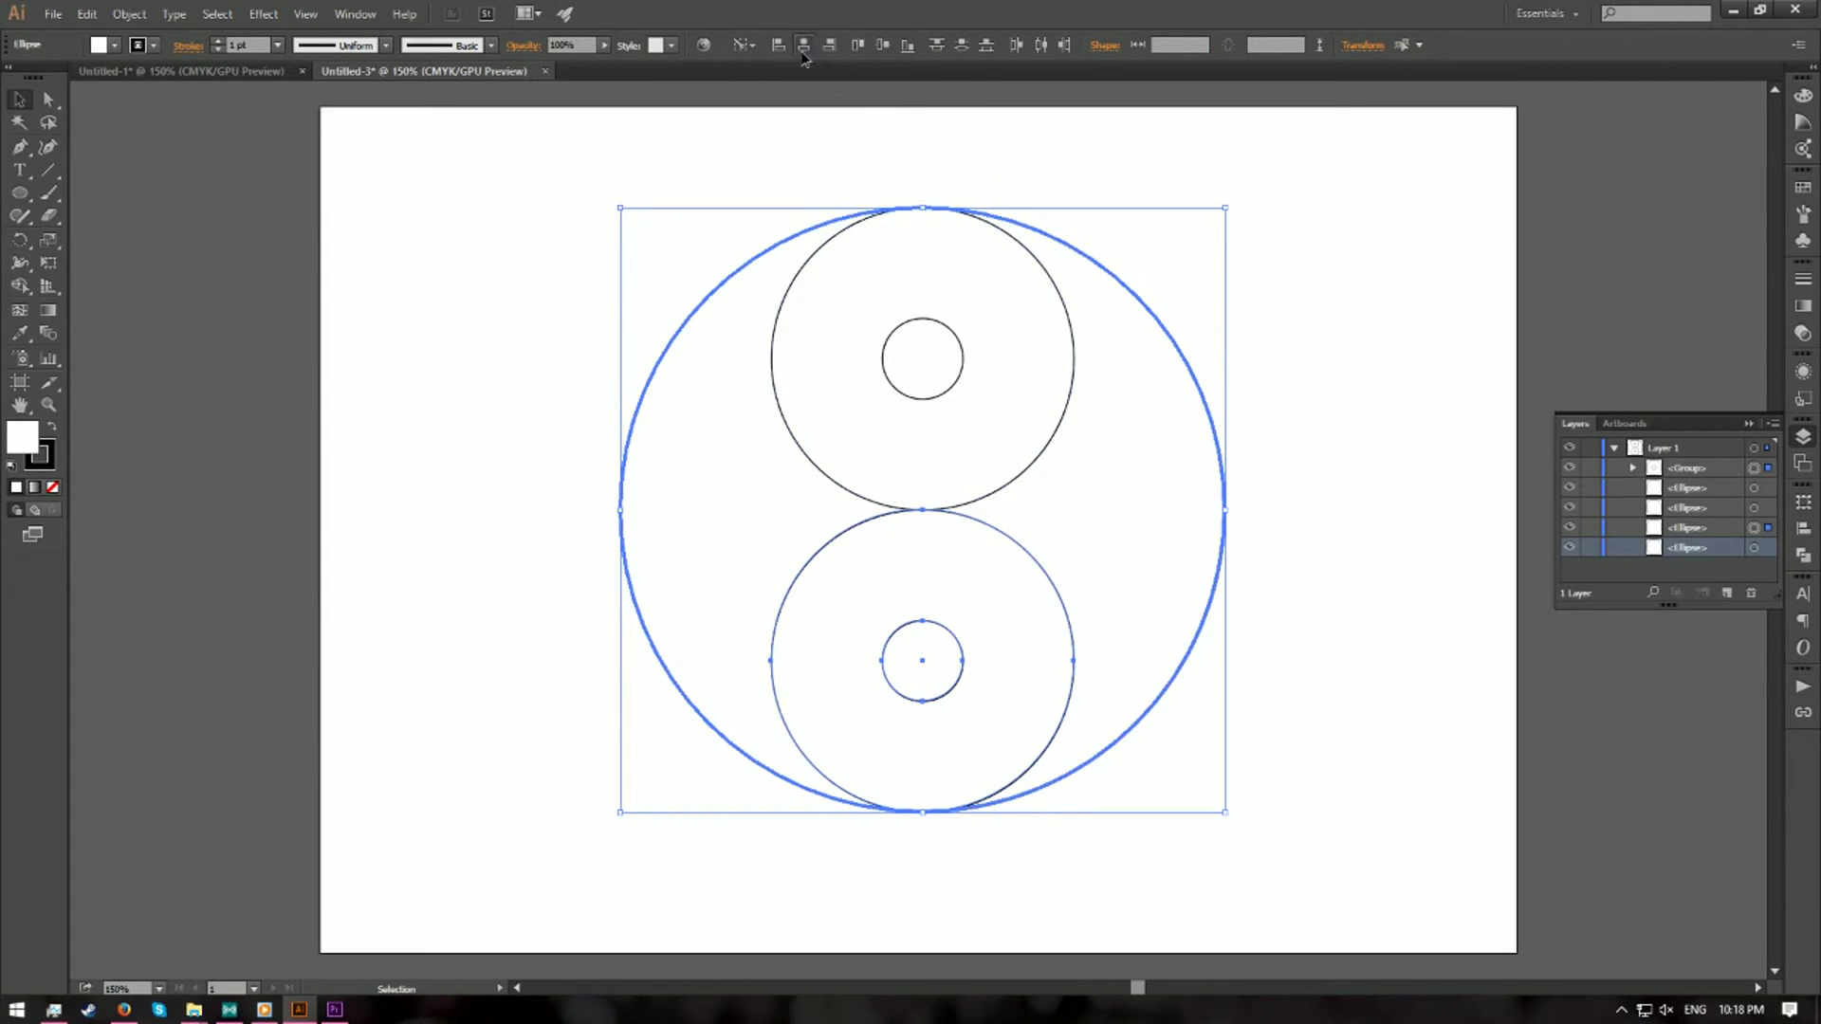
click(908, 46)
click(1353, 335)
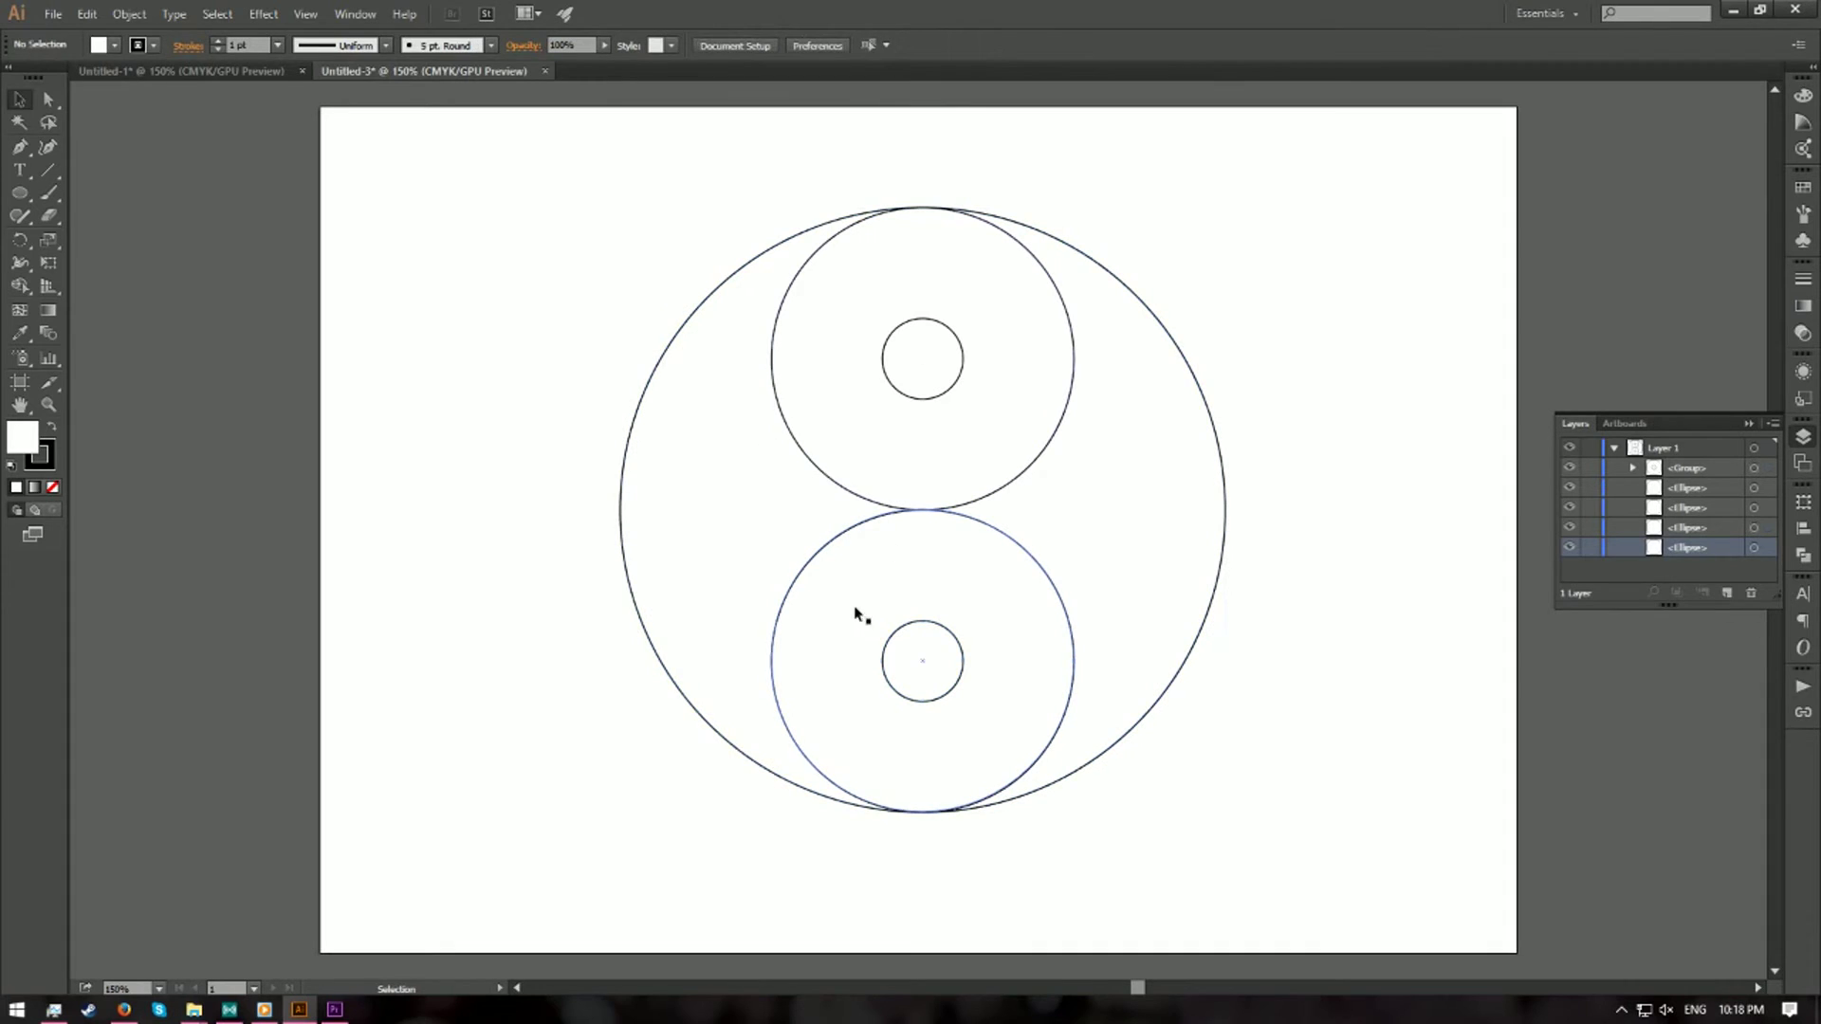
- Ungroup the lower 75 mm and 20 mm circles
click(1031, 607)
key(ctrl)
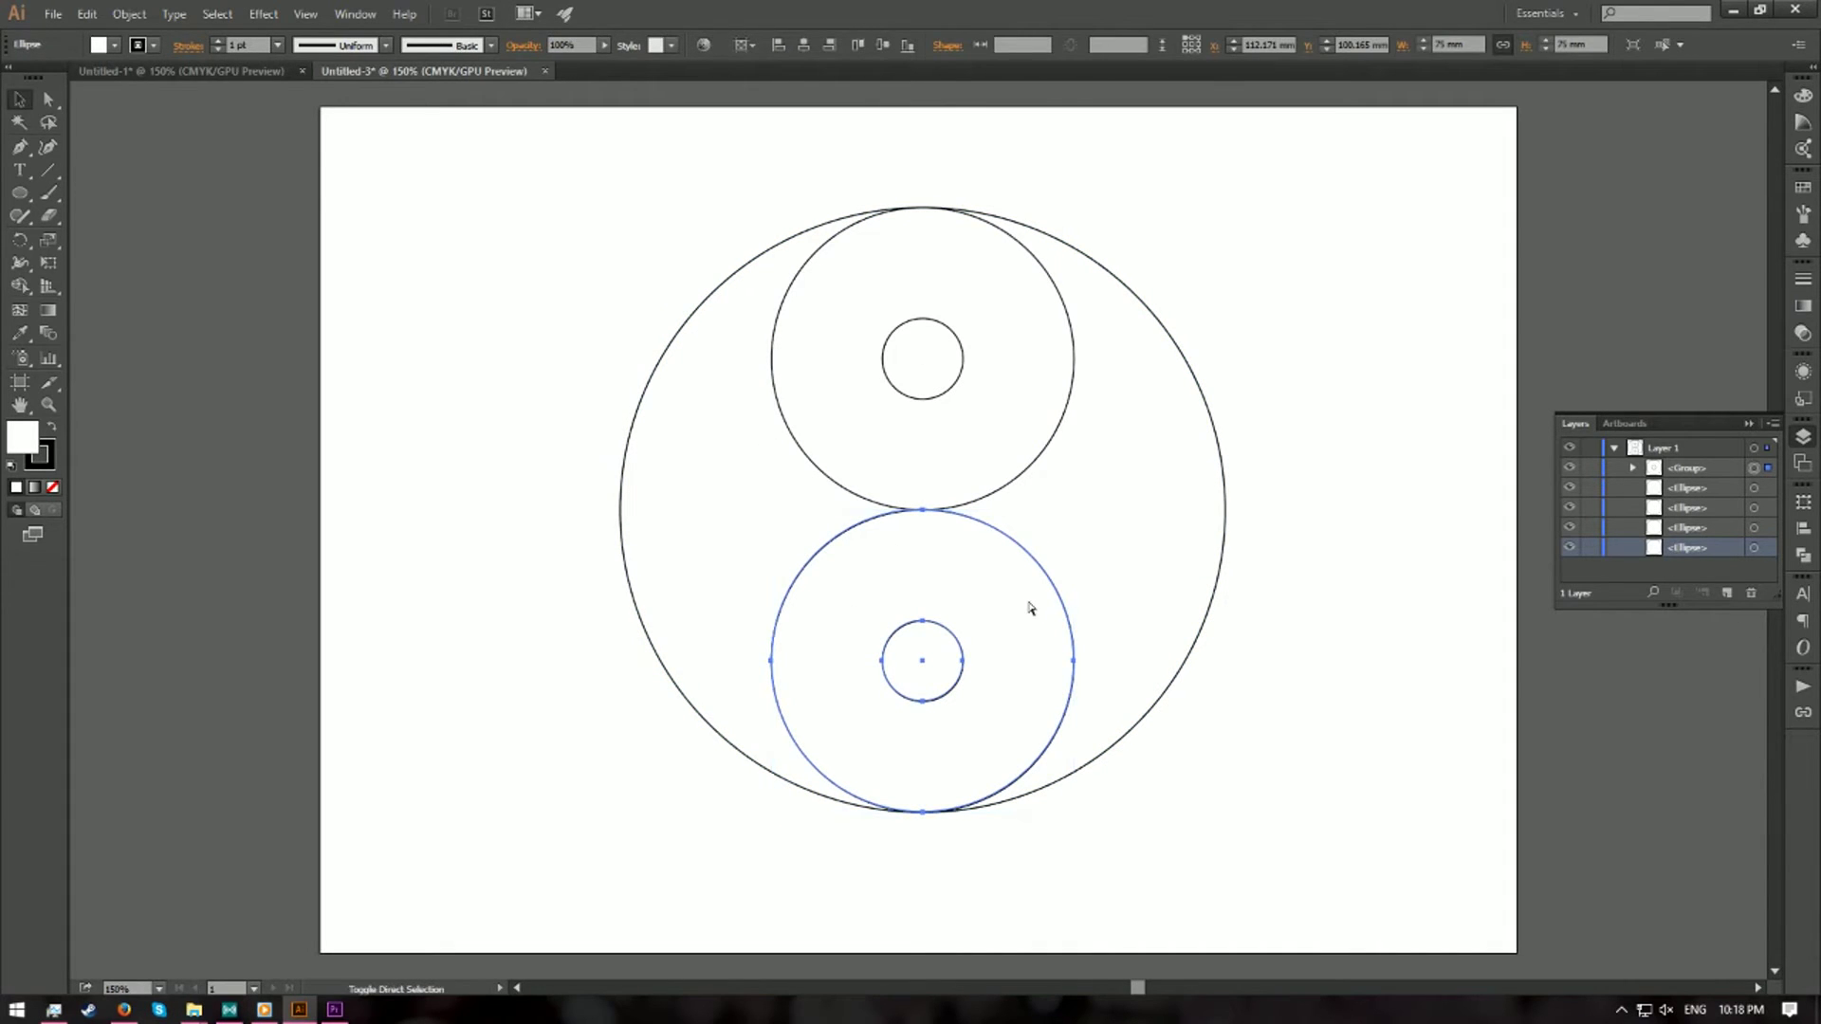
key(ctrl+shift+g)
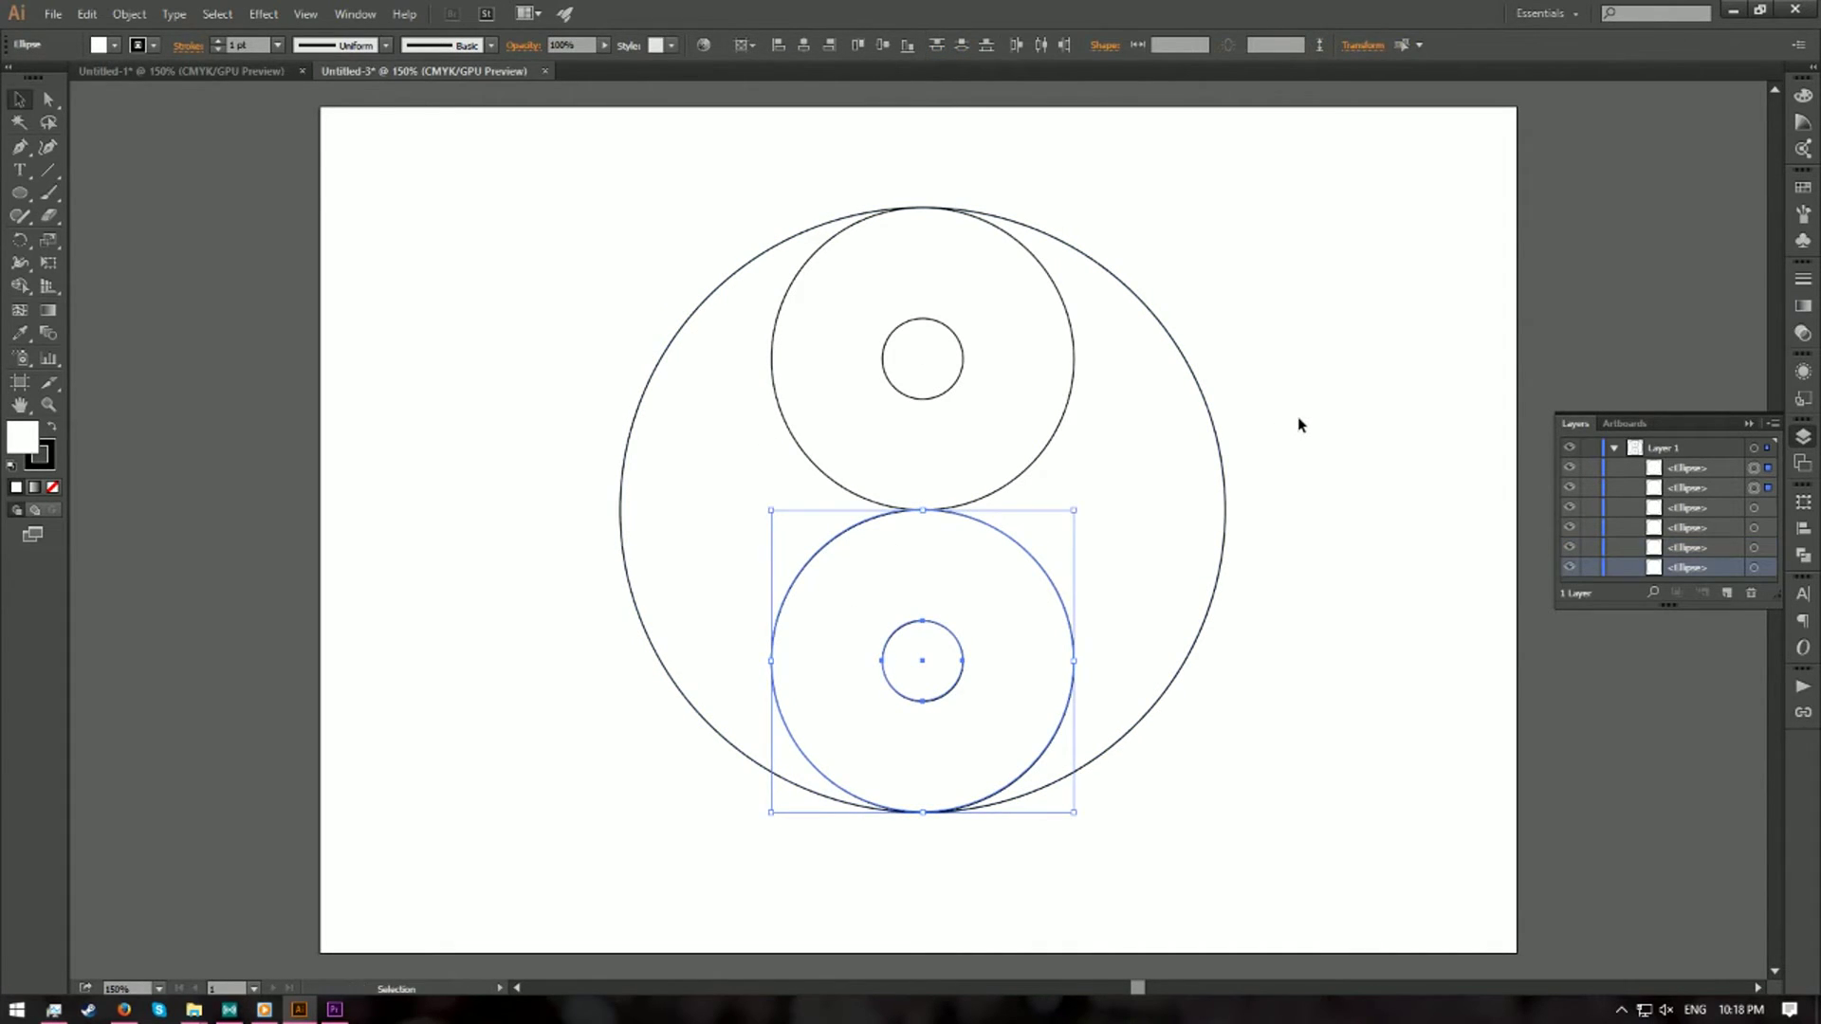
click(1313, 408)
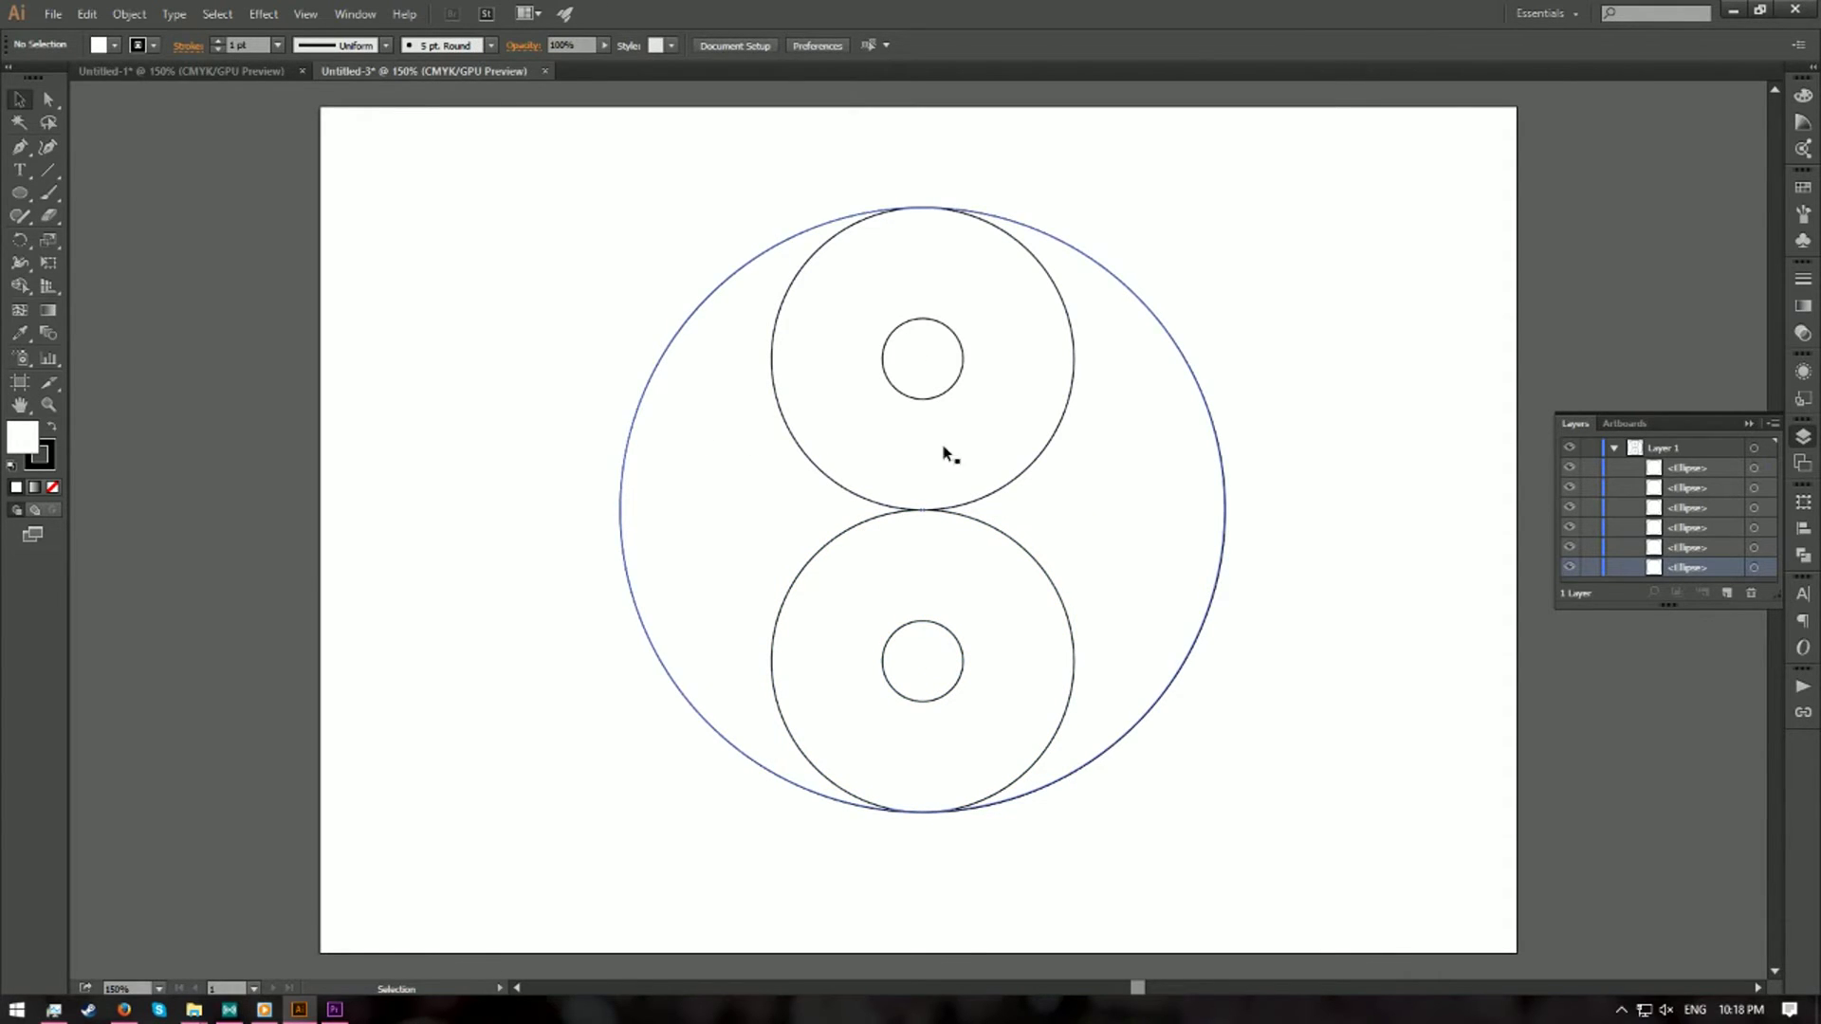
click(1172, 467)
click(960, 289)
click(987, 637)
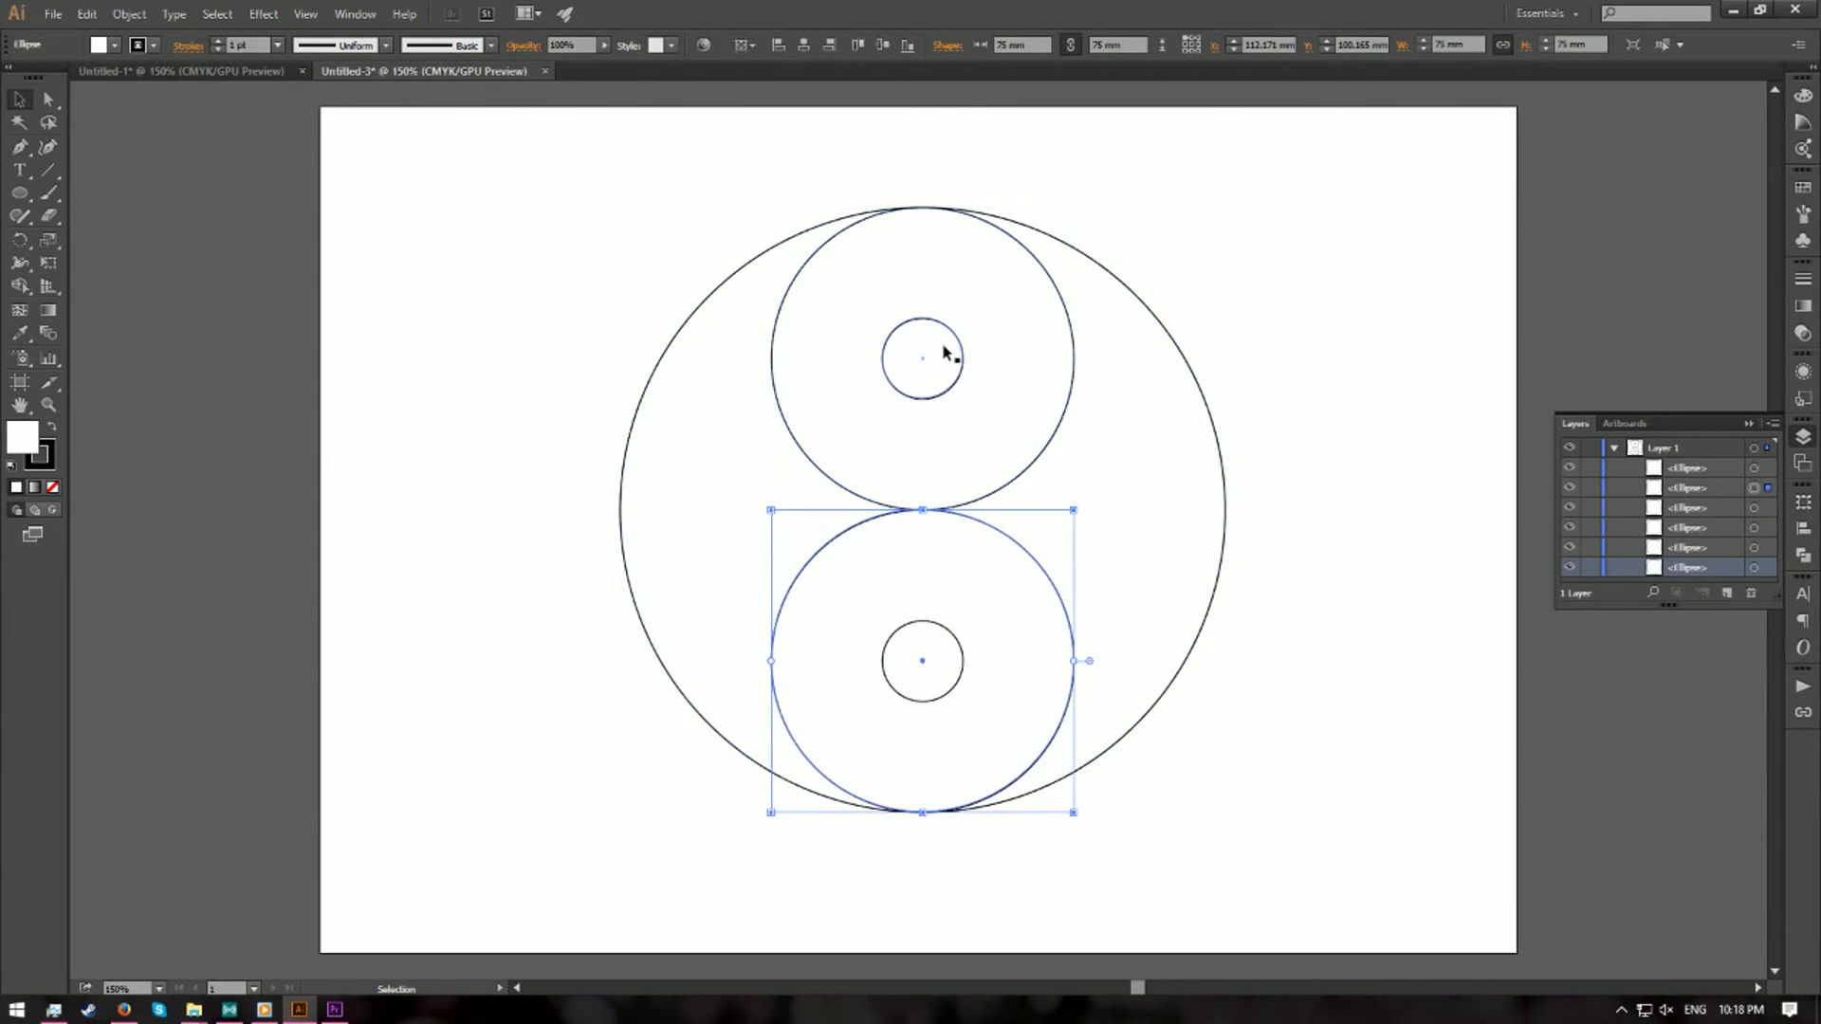
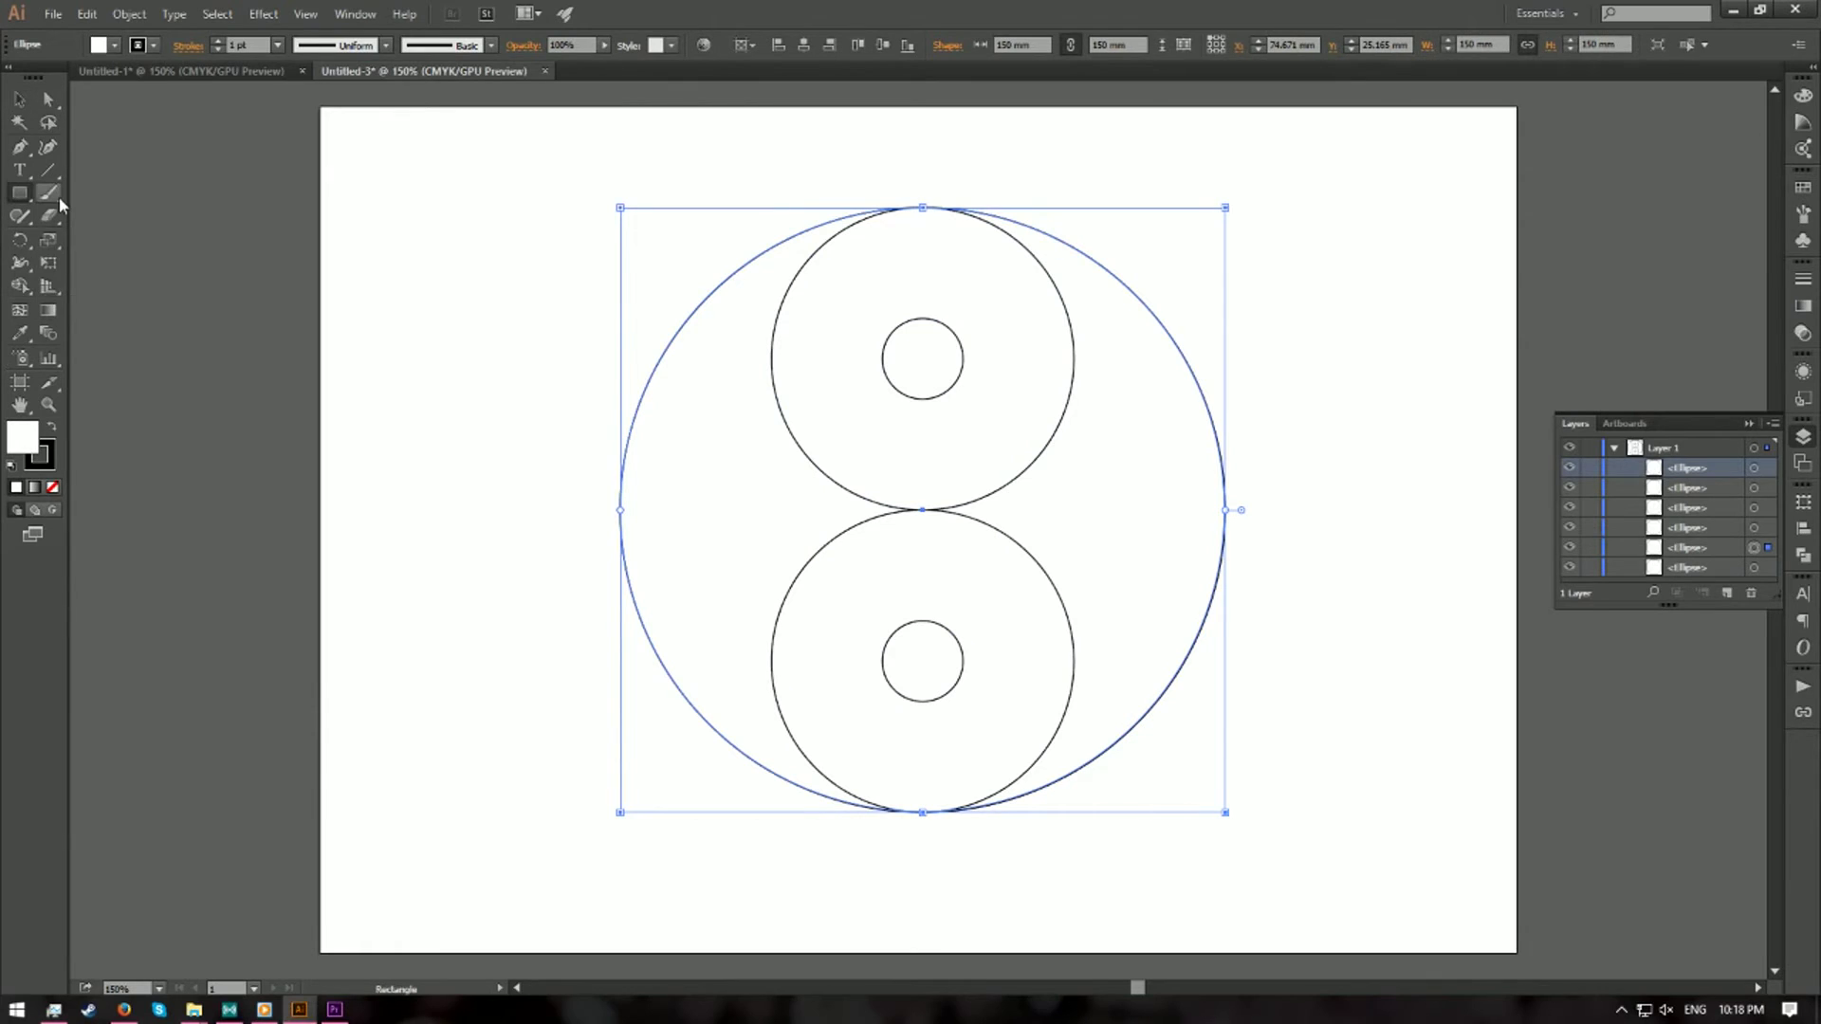
- Create a rectangle 75 mm wide and 200 mm high over the right side of the circles
click(1025, 151)
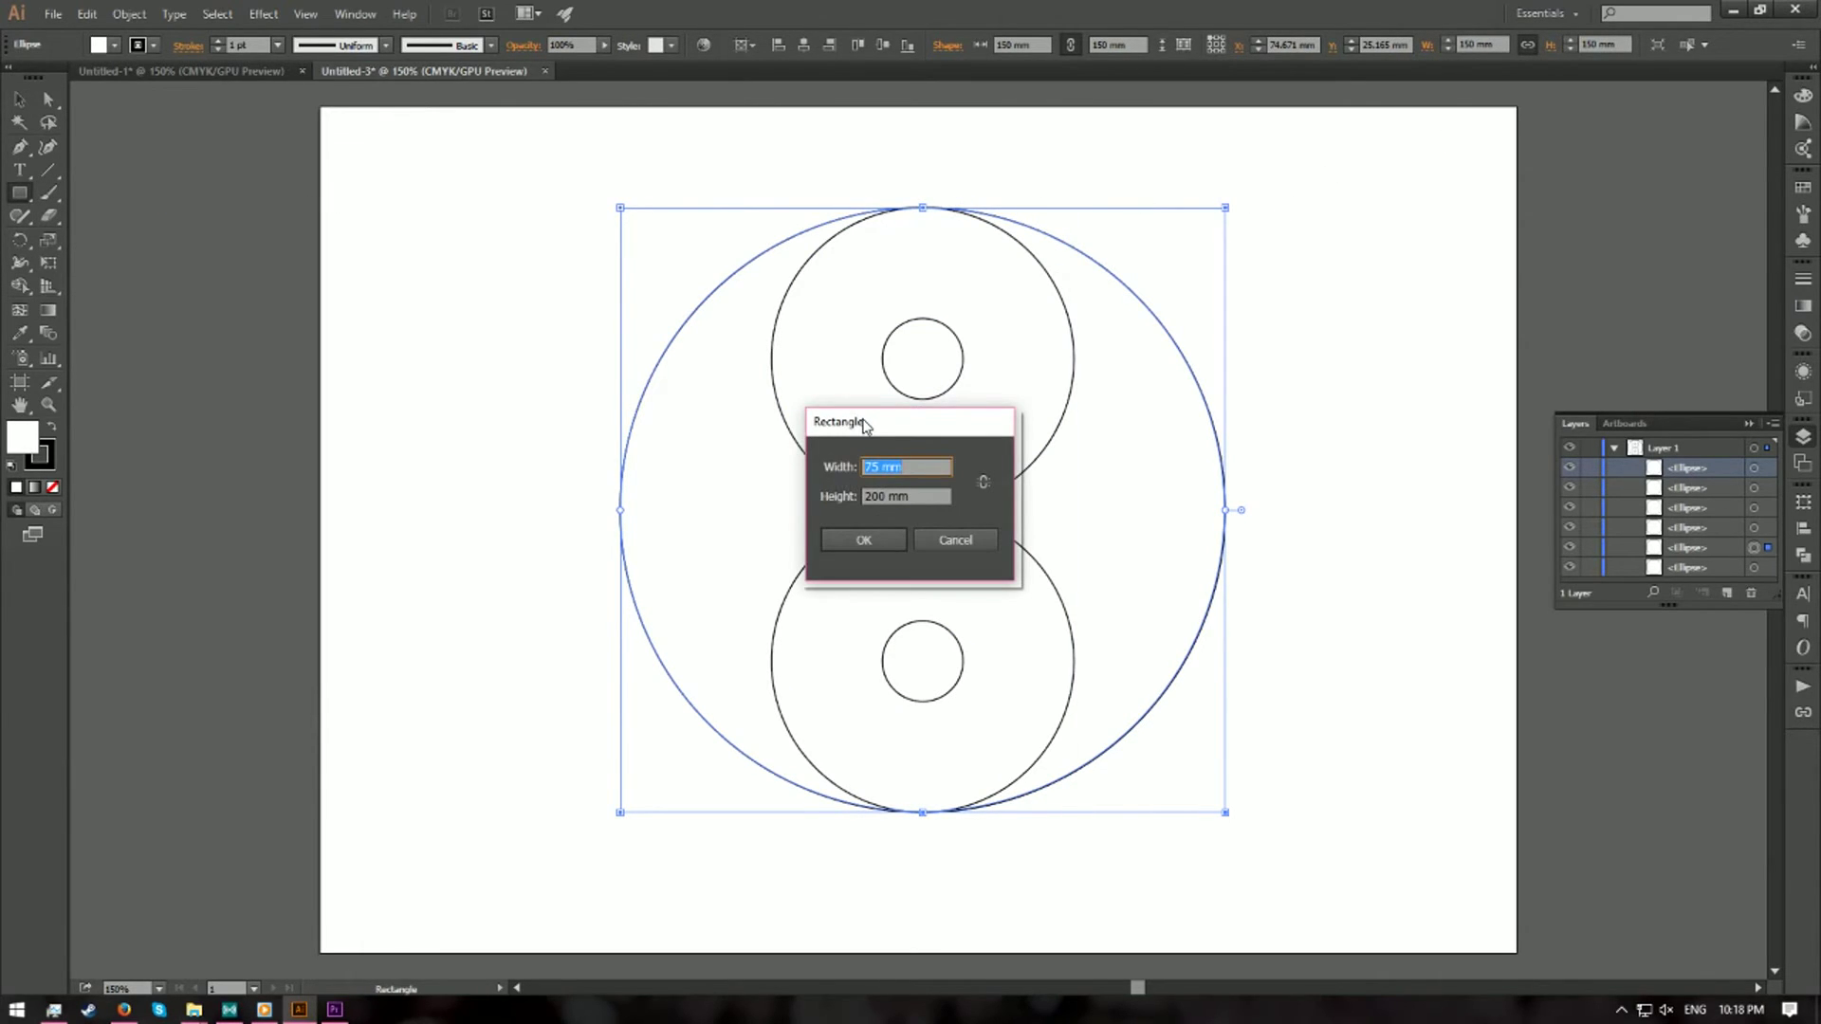
drag(866, 422, 887, 400)
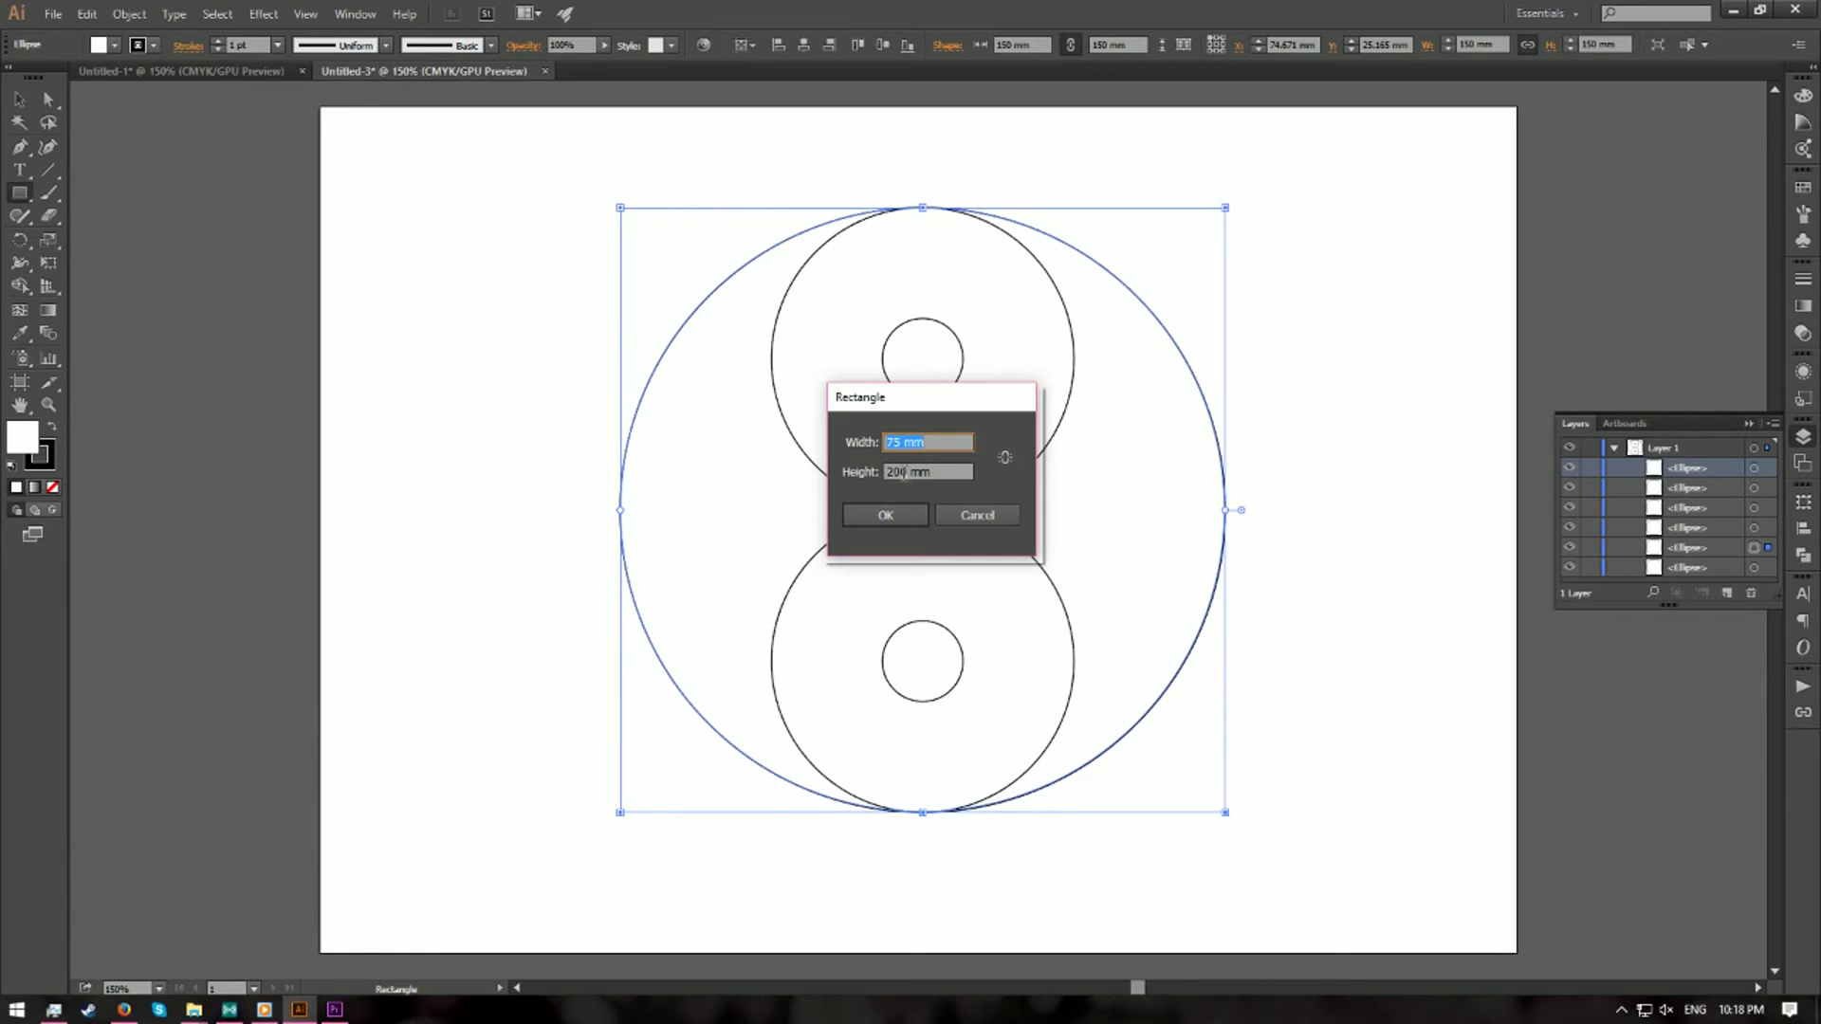
click(890, 515)
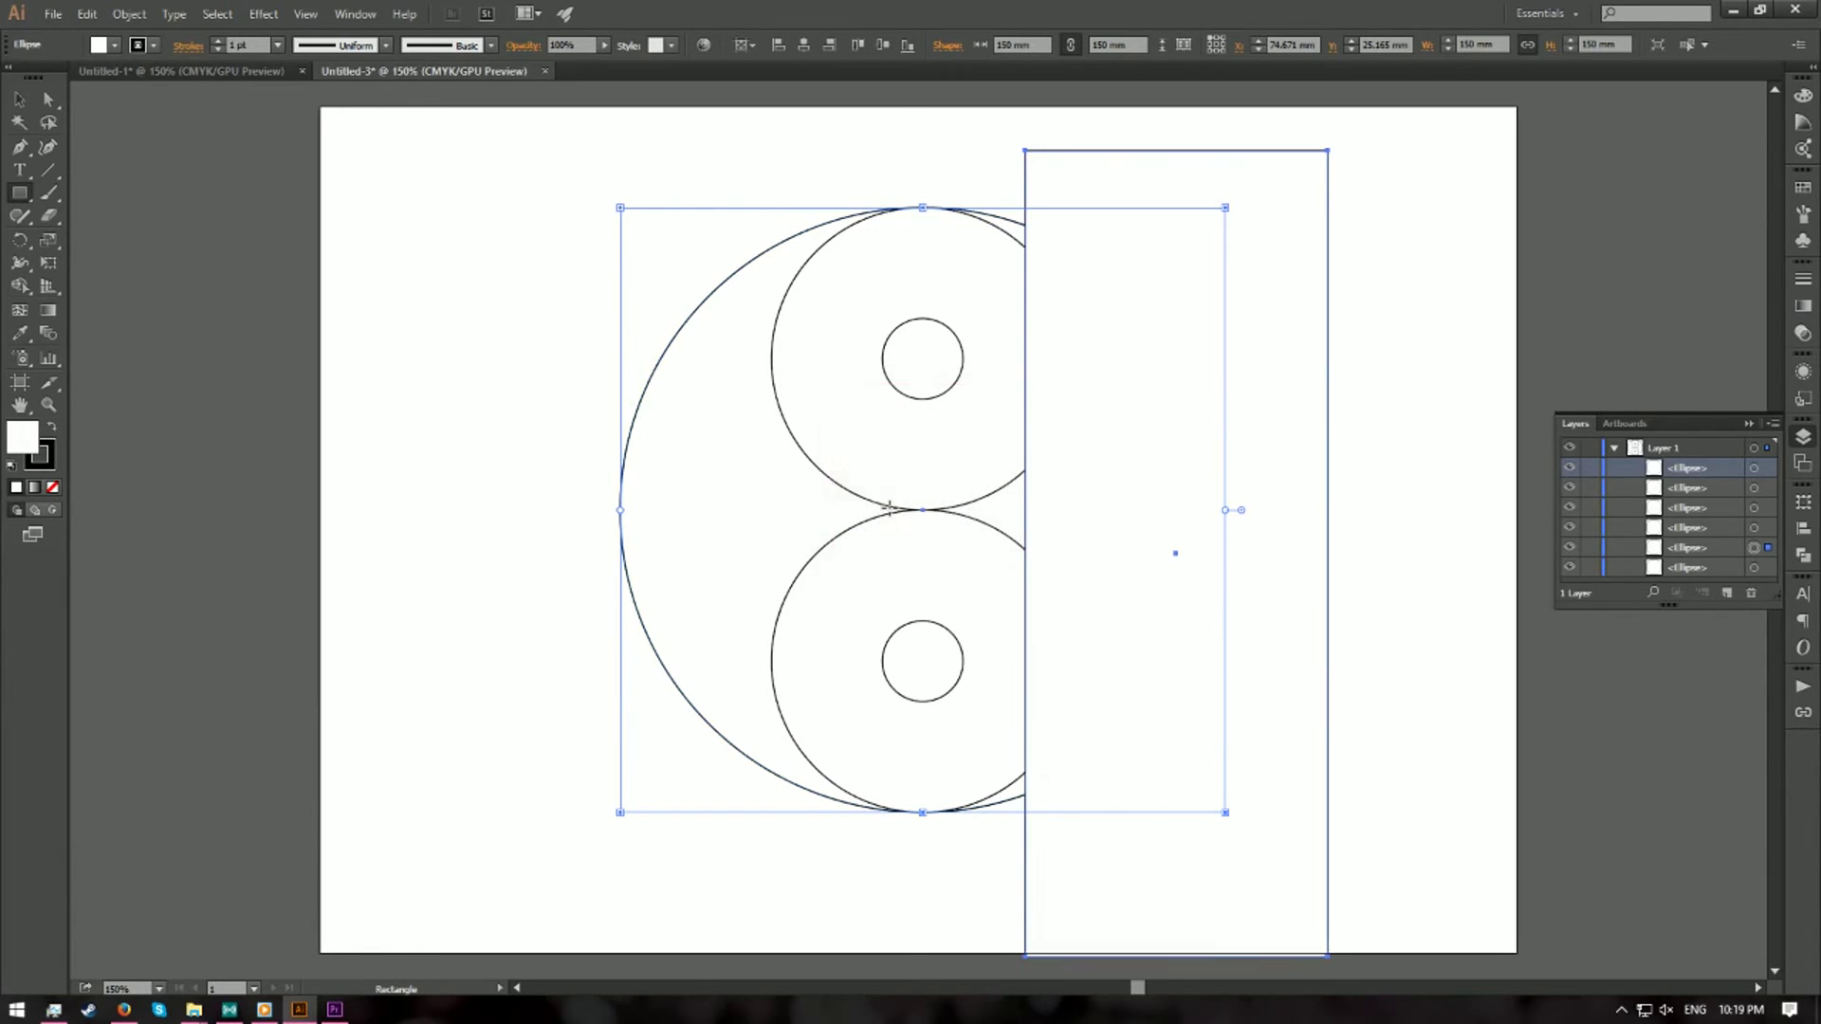
- Align the rectangle to the large circle's right edge and vertical centre, using the circle as the key object
key(v)
drag(1193, 435, 1221, 346)
shift+click(732, 458)
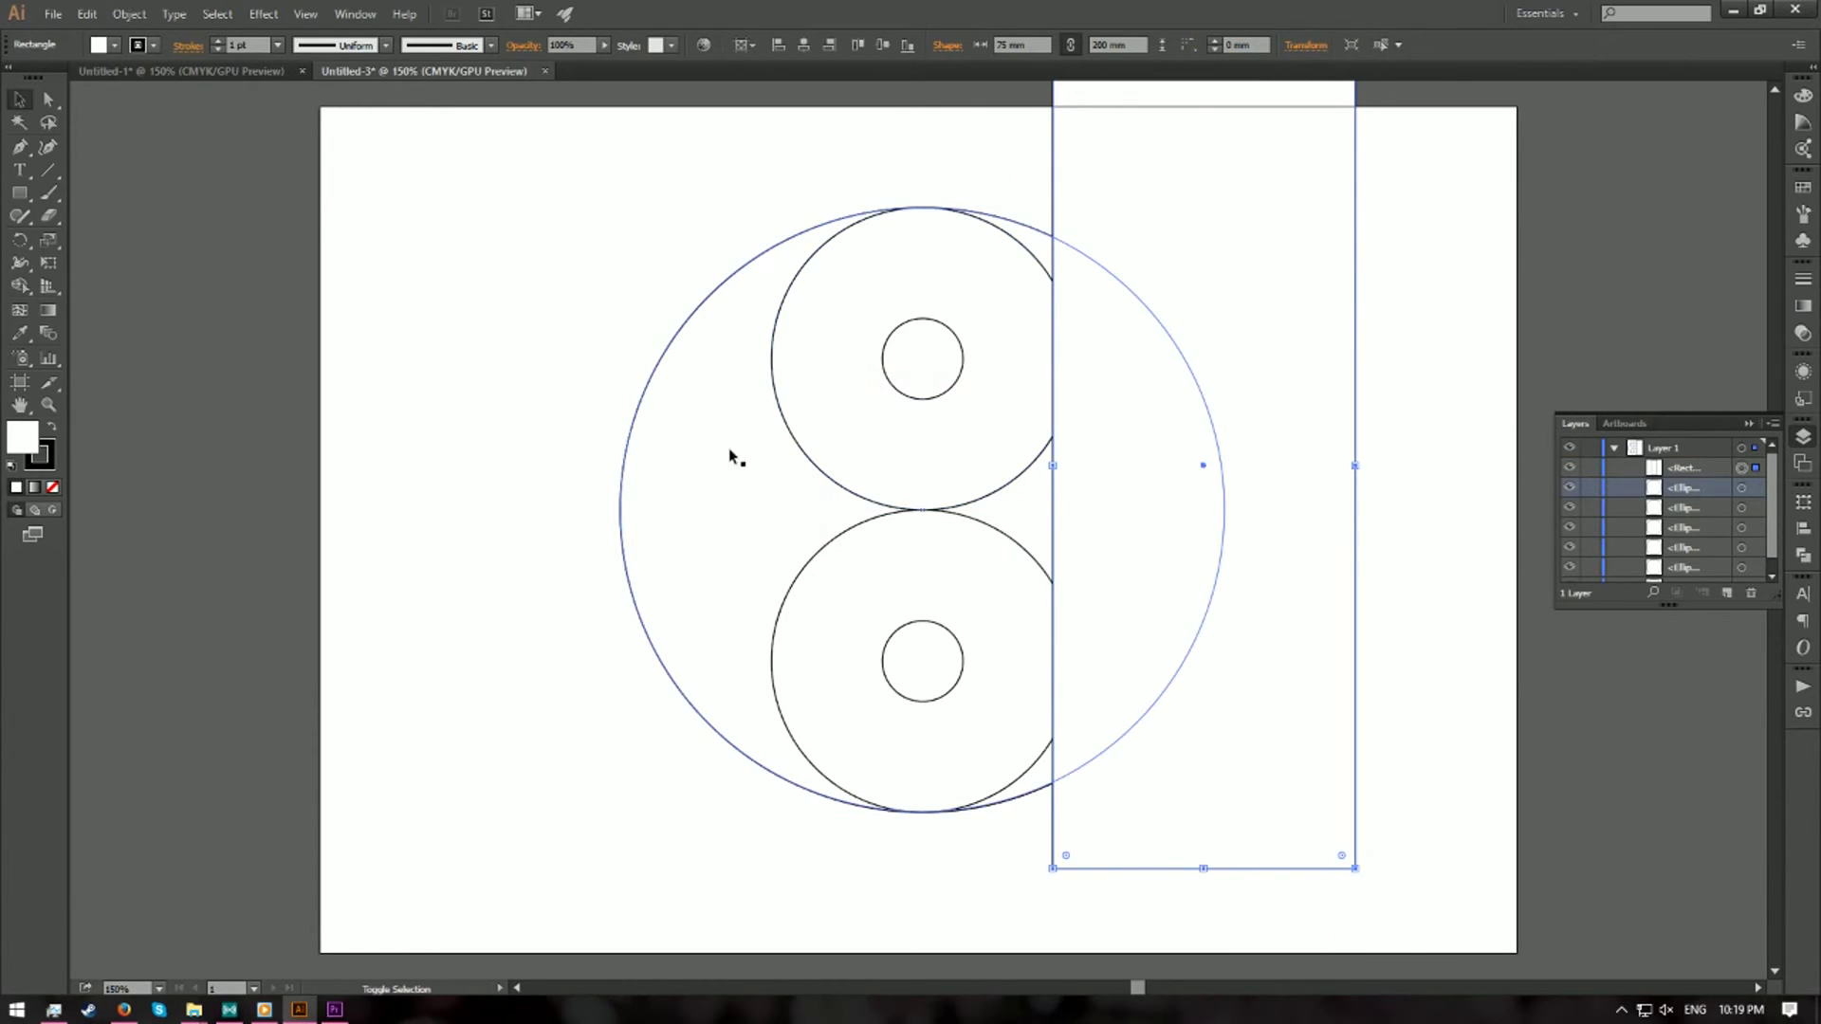
shift+click(681, 478)
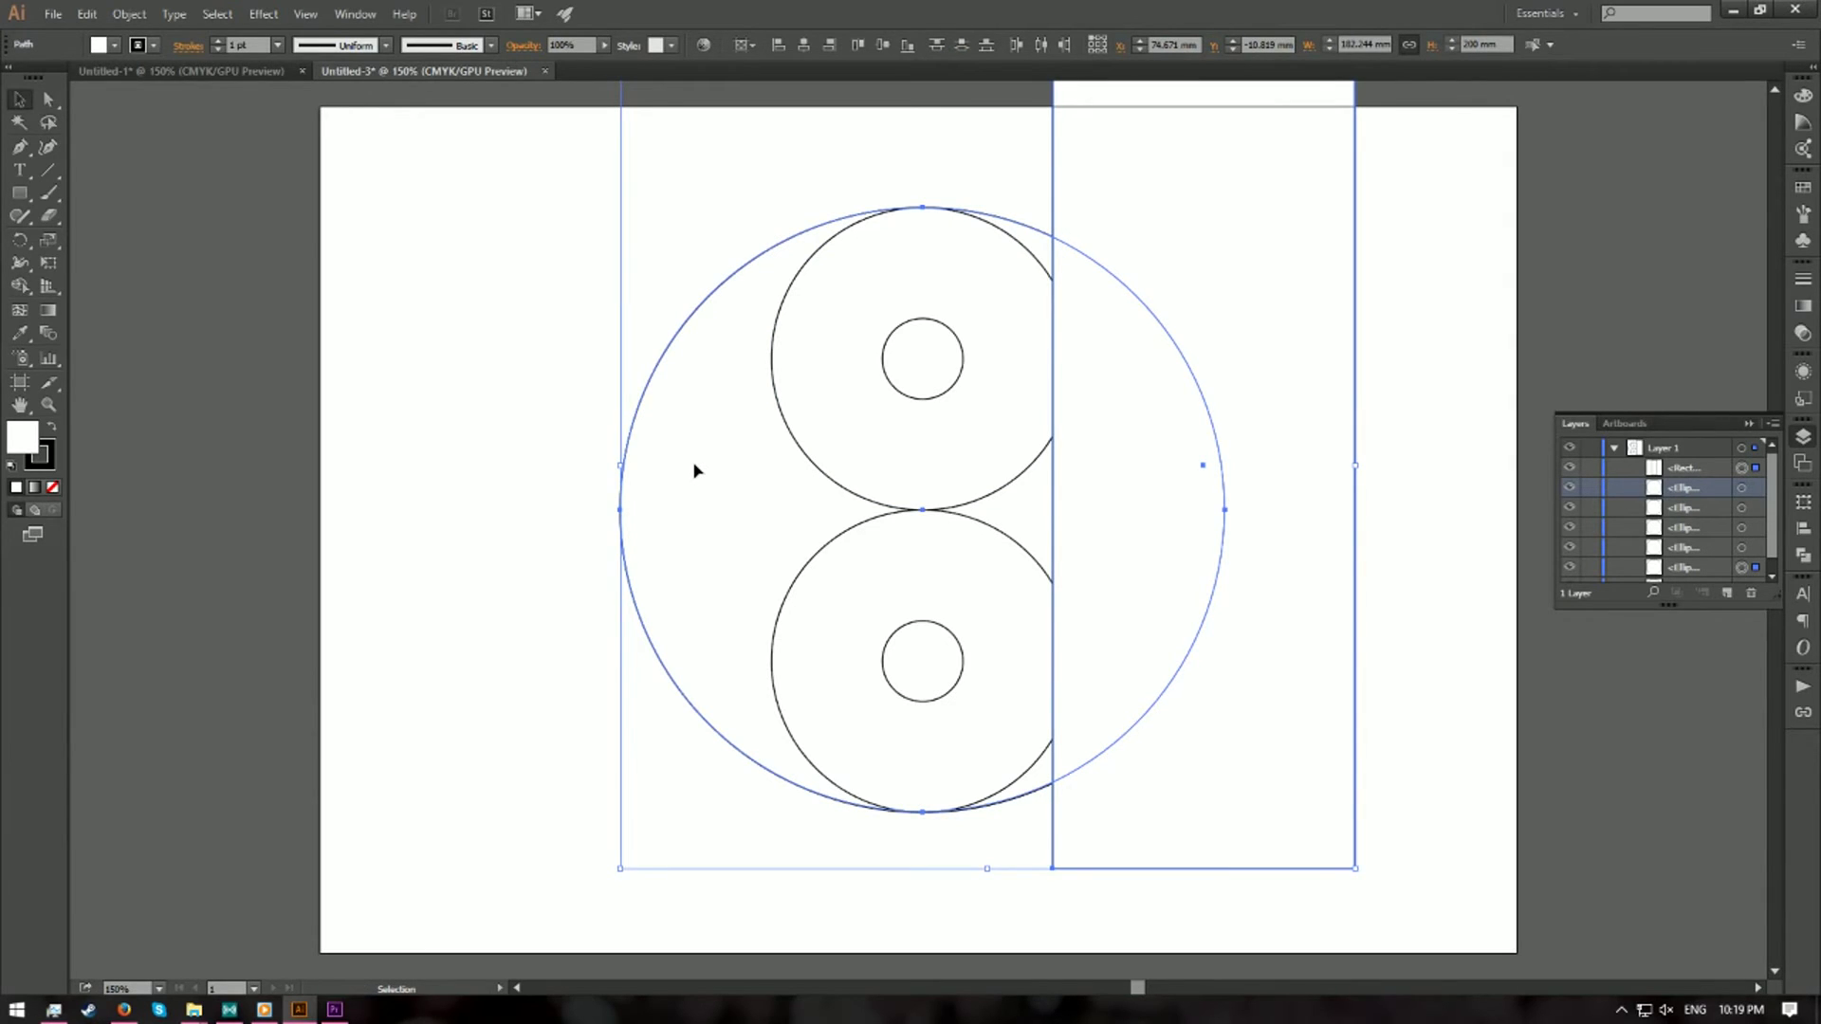
click(694, 470)
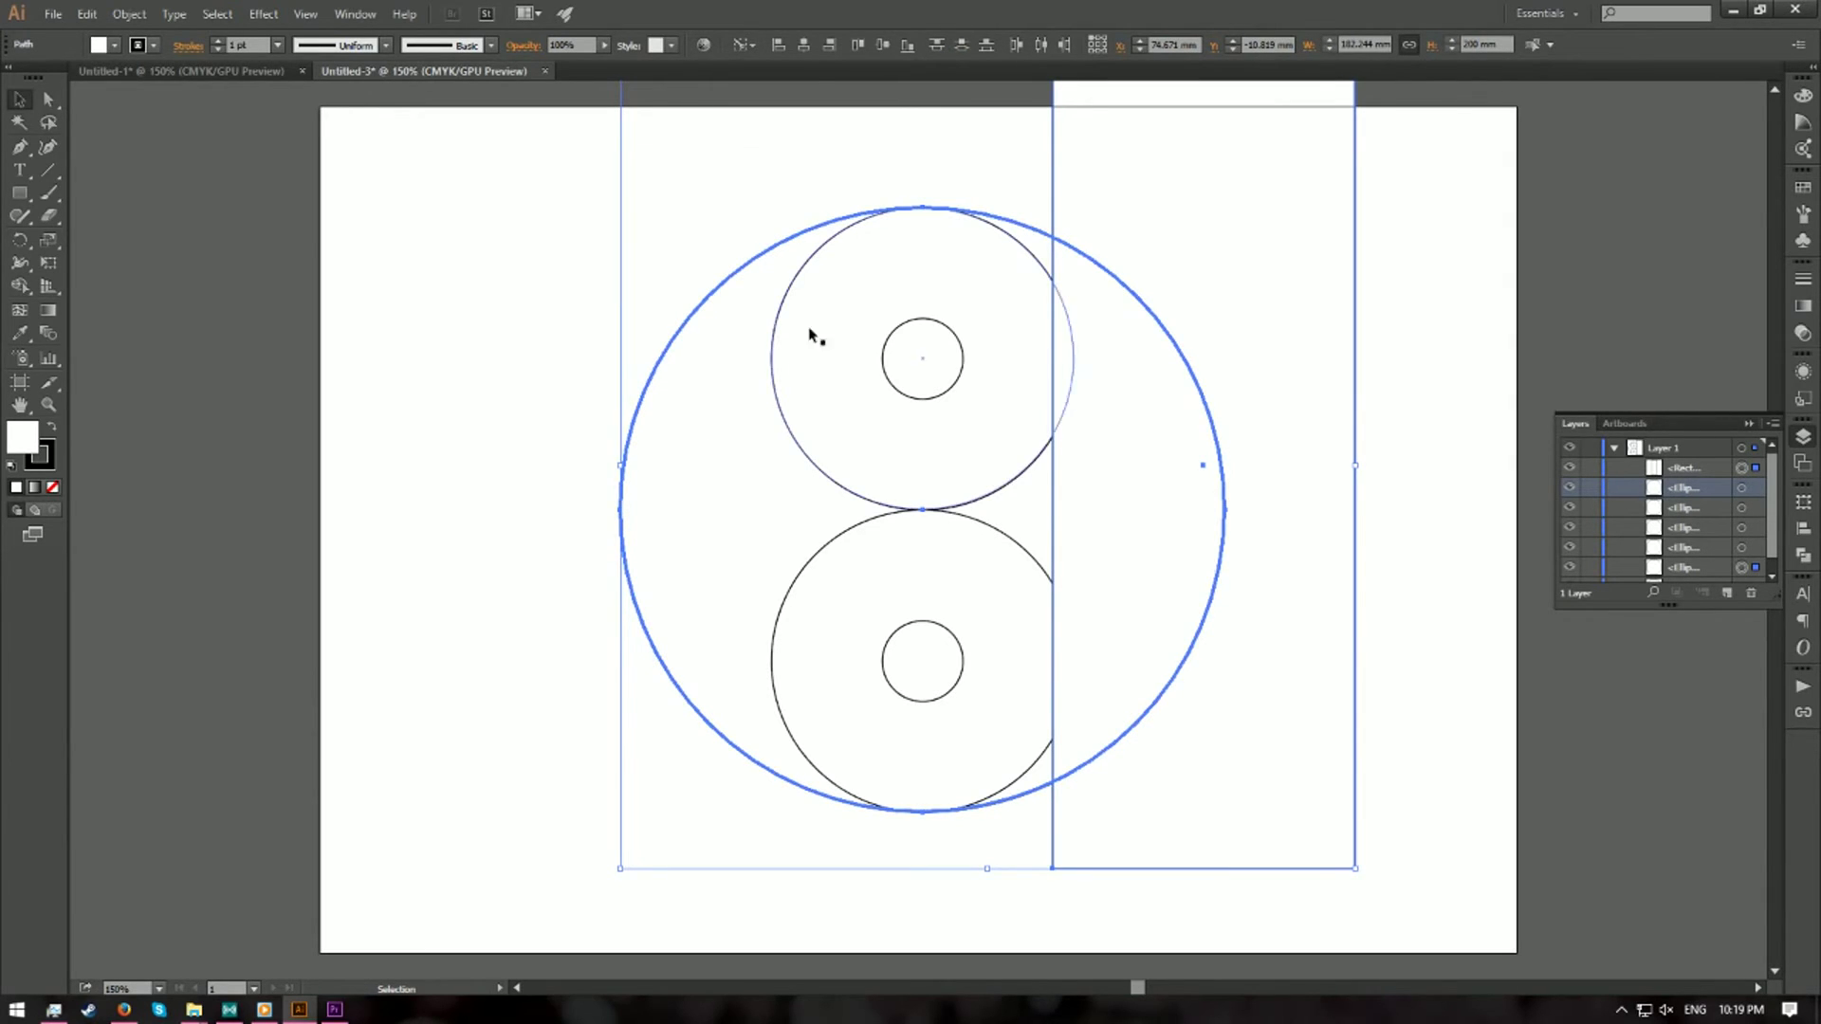
click(830, 46)
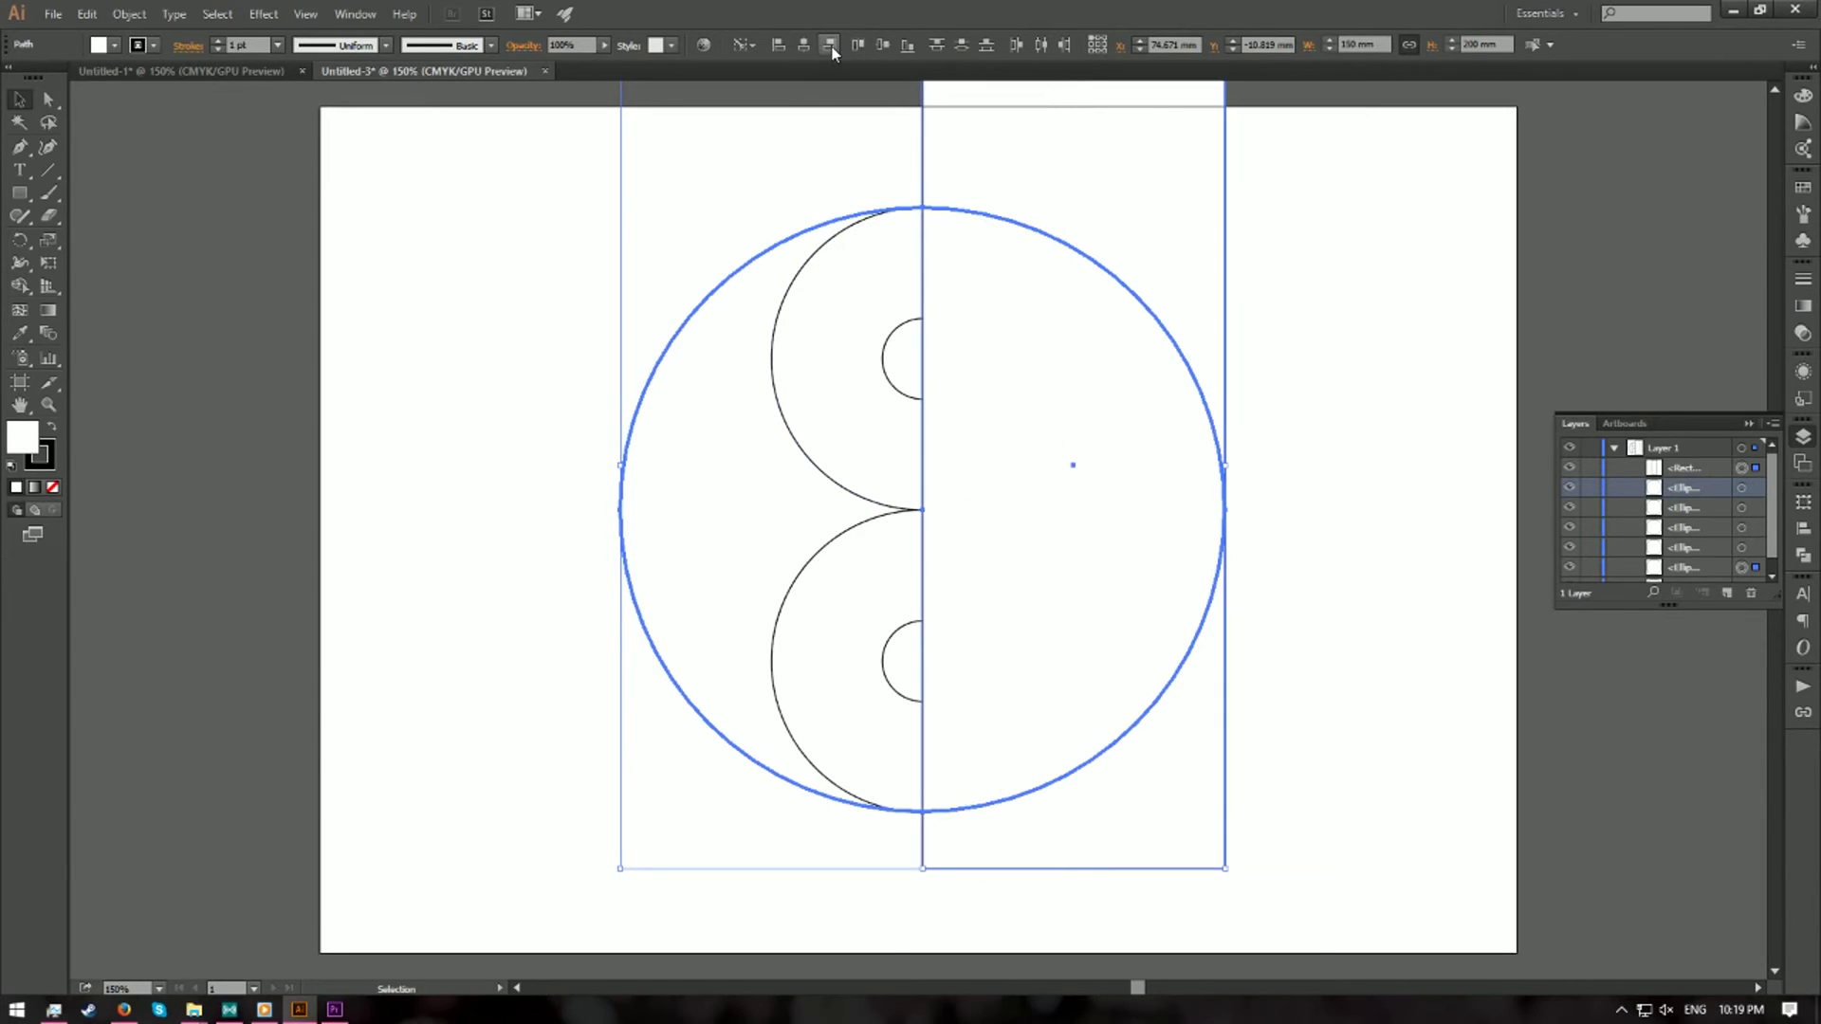
click(883, 45)
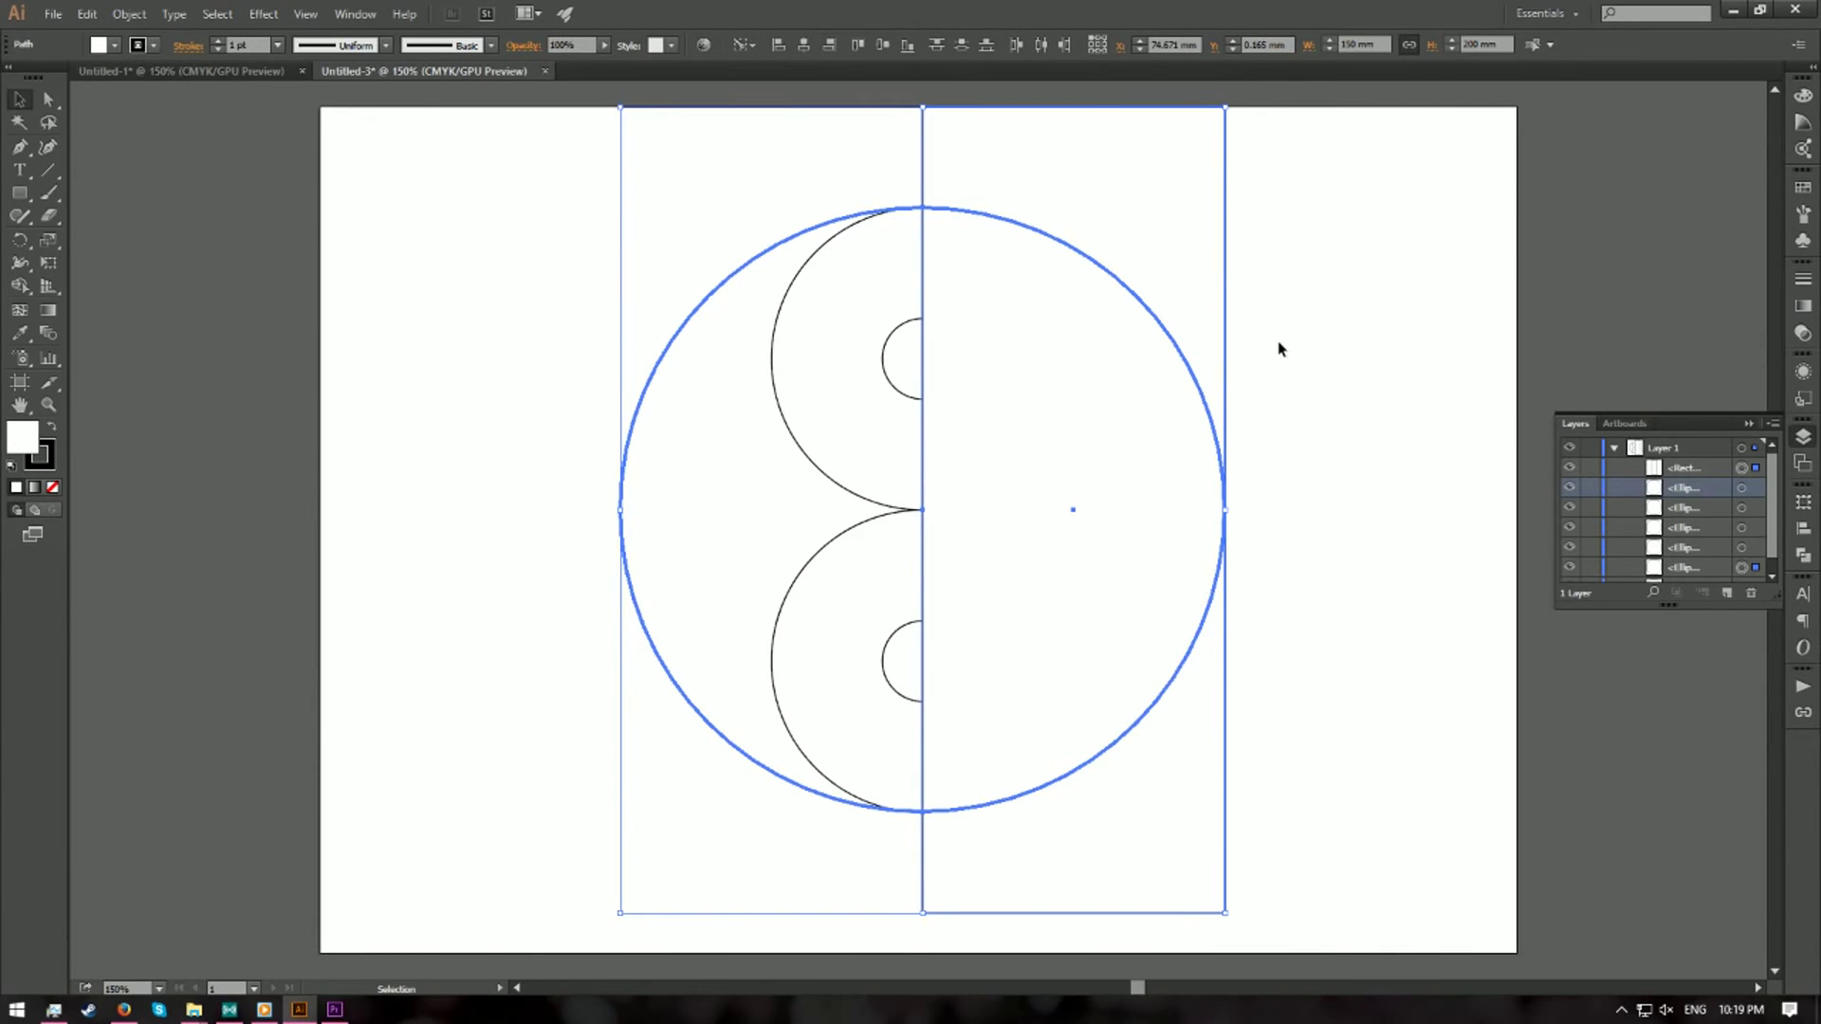
- Cut away the right half of the front large circle by subtracting the rectangle from it
click(1804, 557)
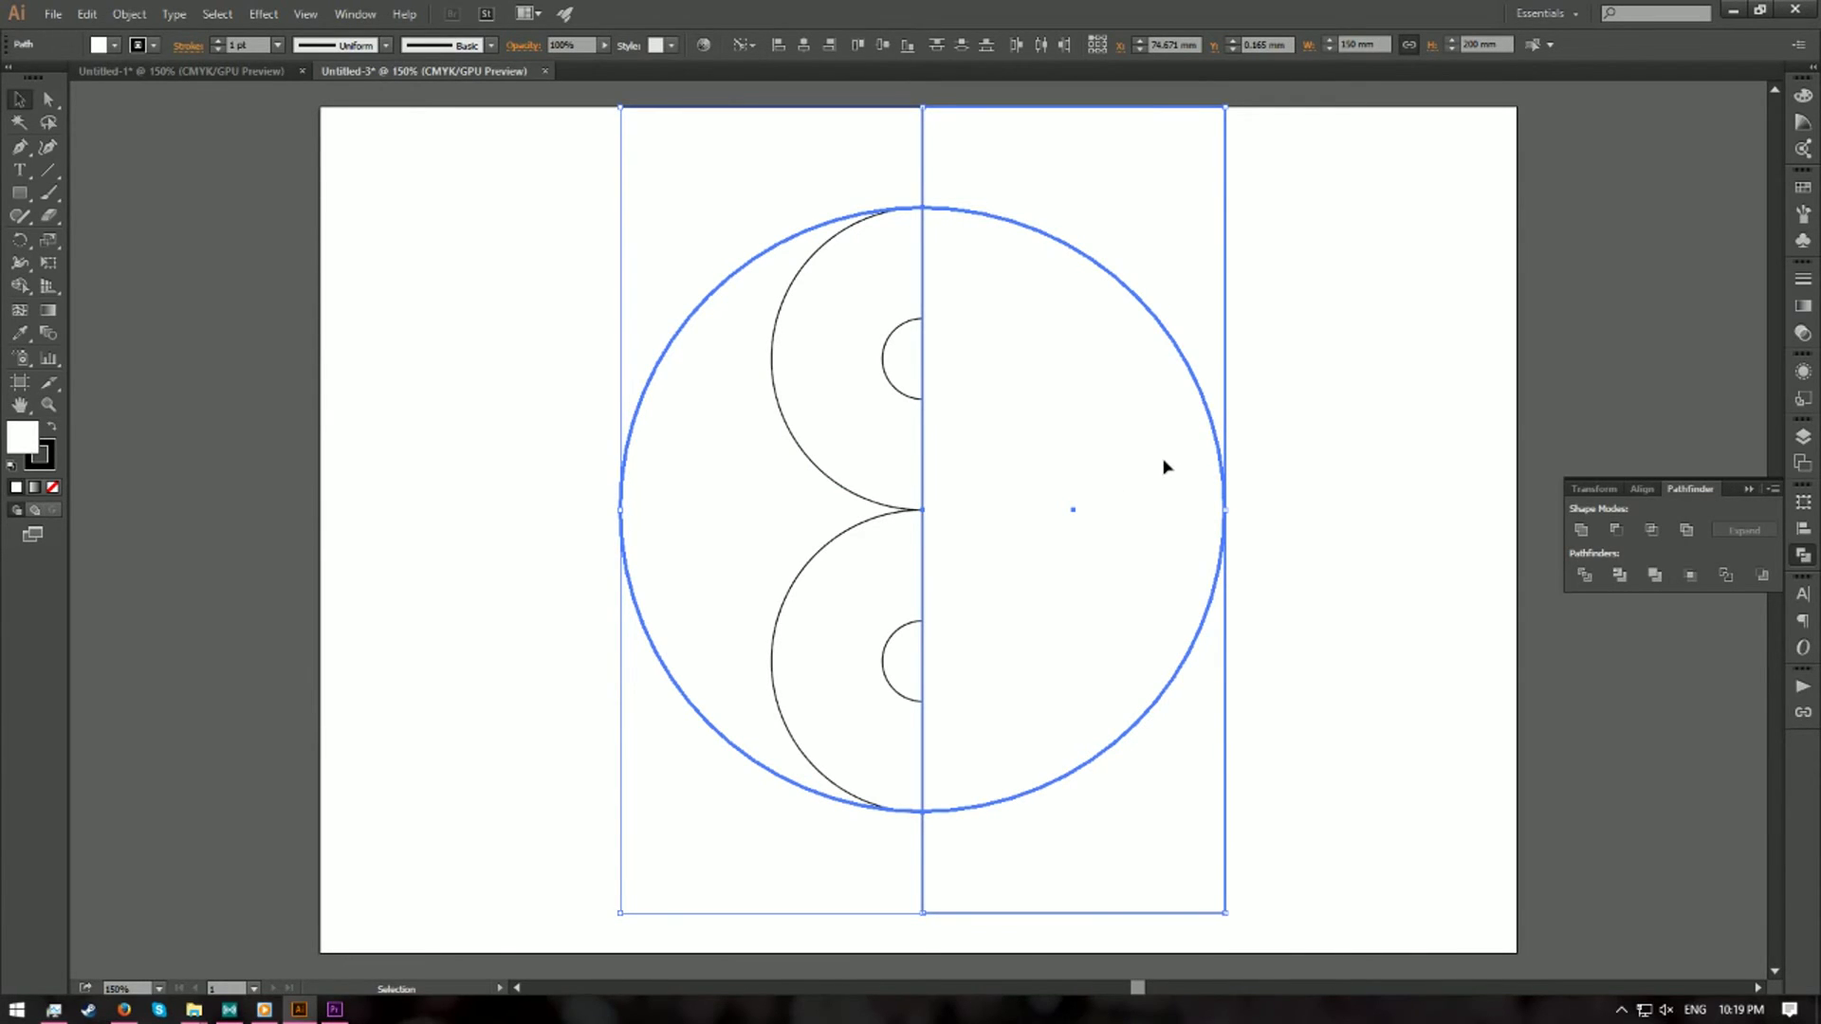
click(1616, 532)
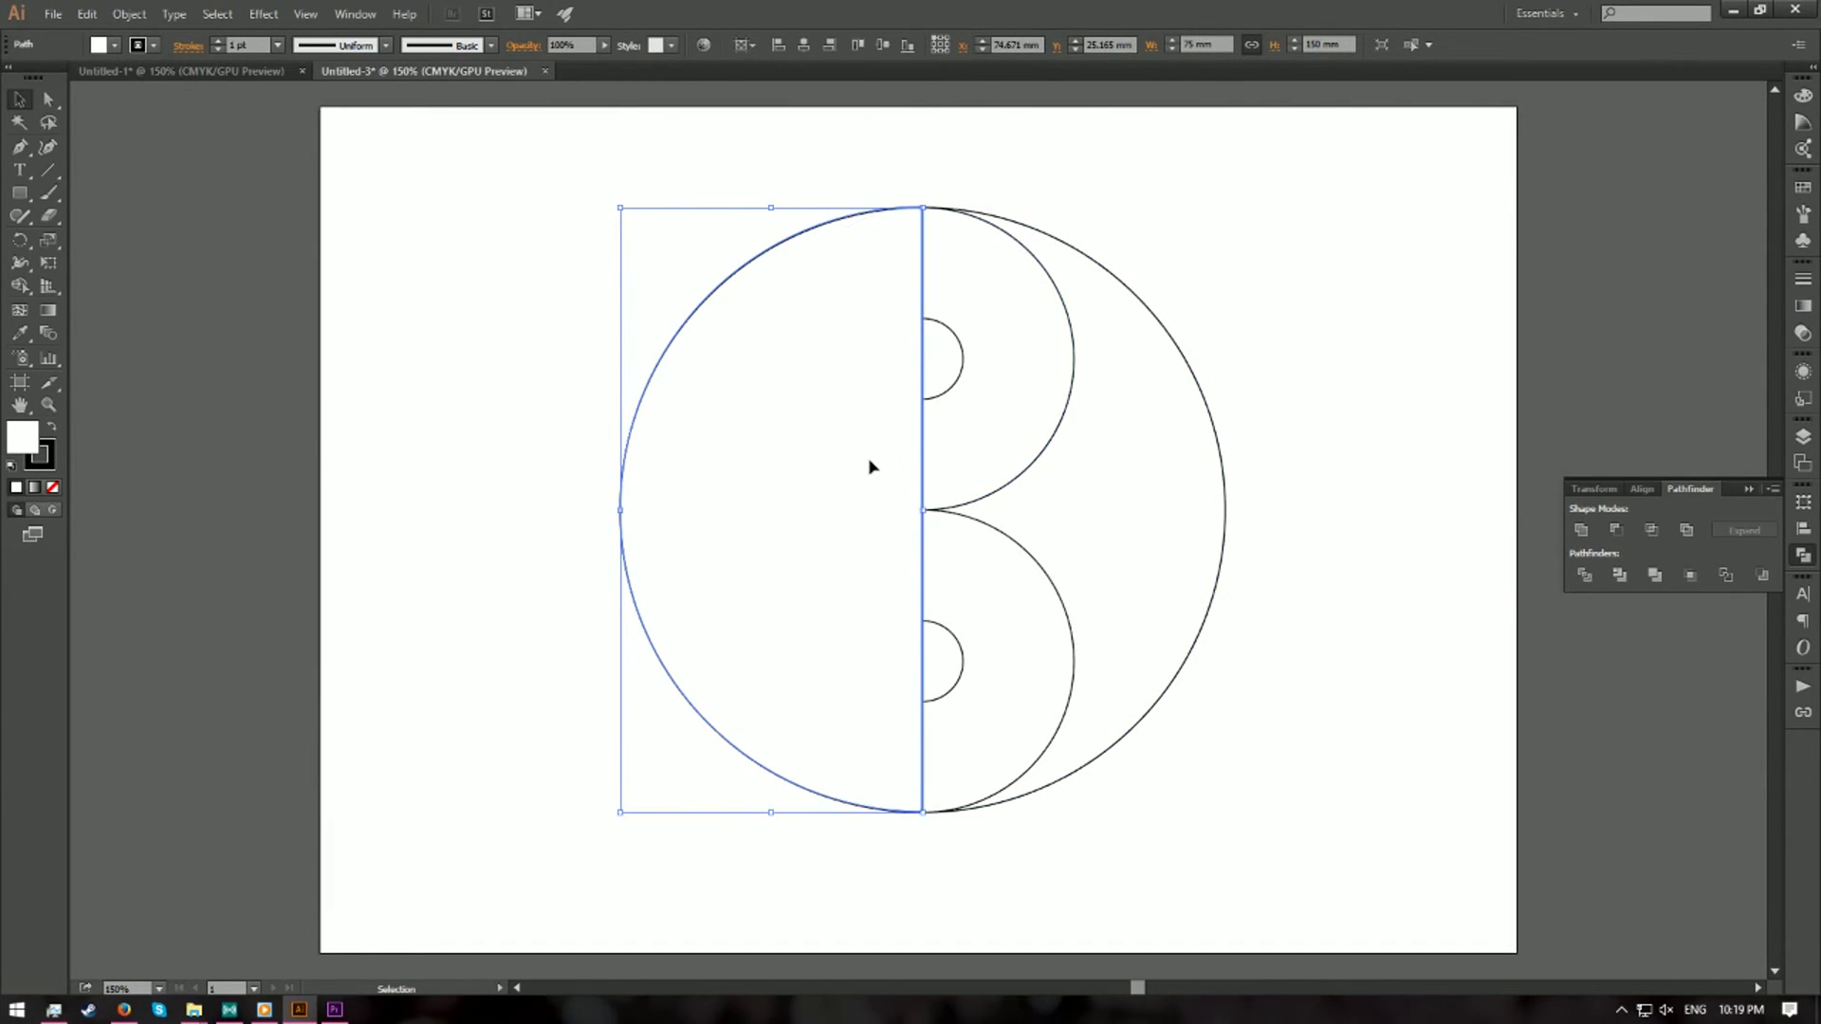
- Check the finished symbol in the Untitled-1 document and unite the left half-circle with the upper 75 mm circle
click(171, 82)
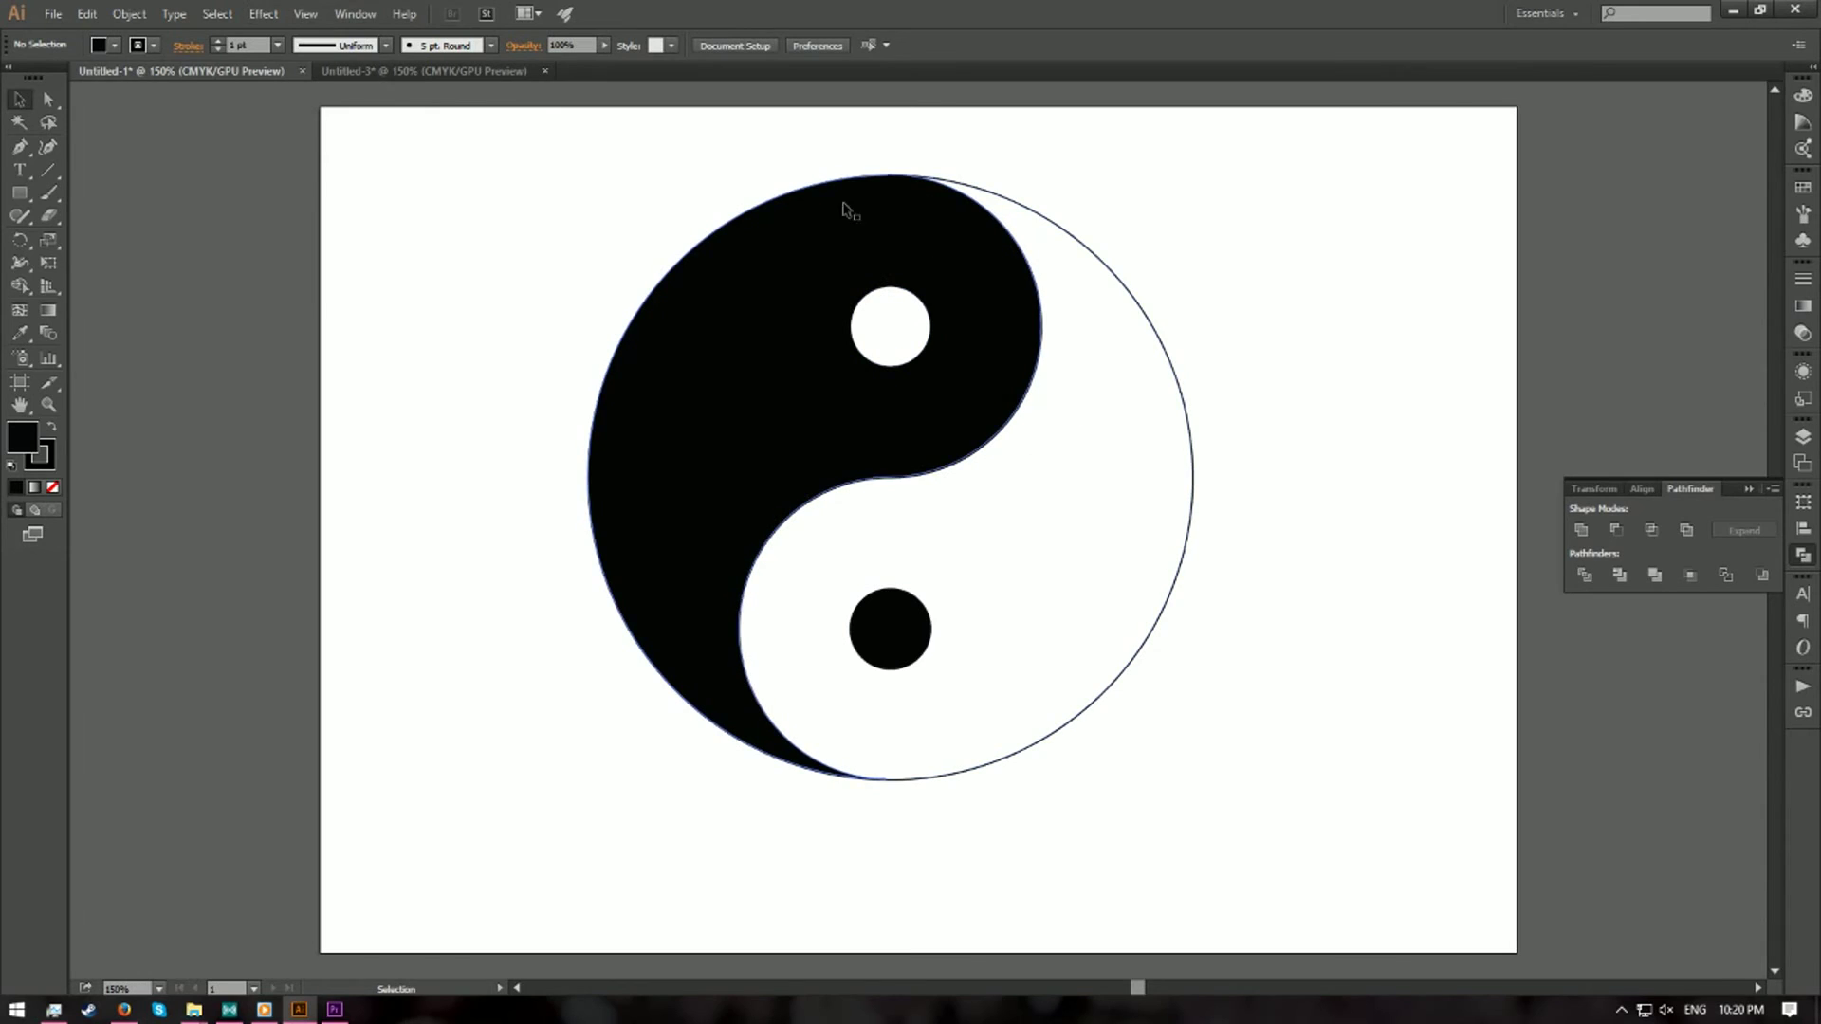
click(474, 74)
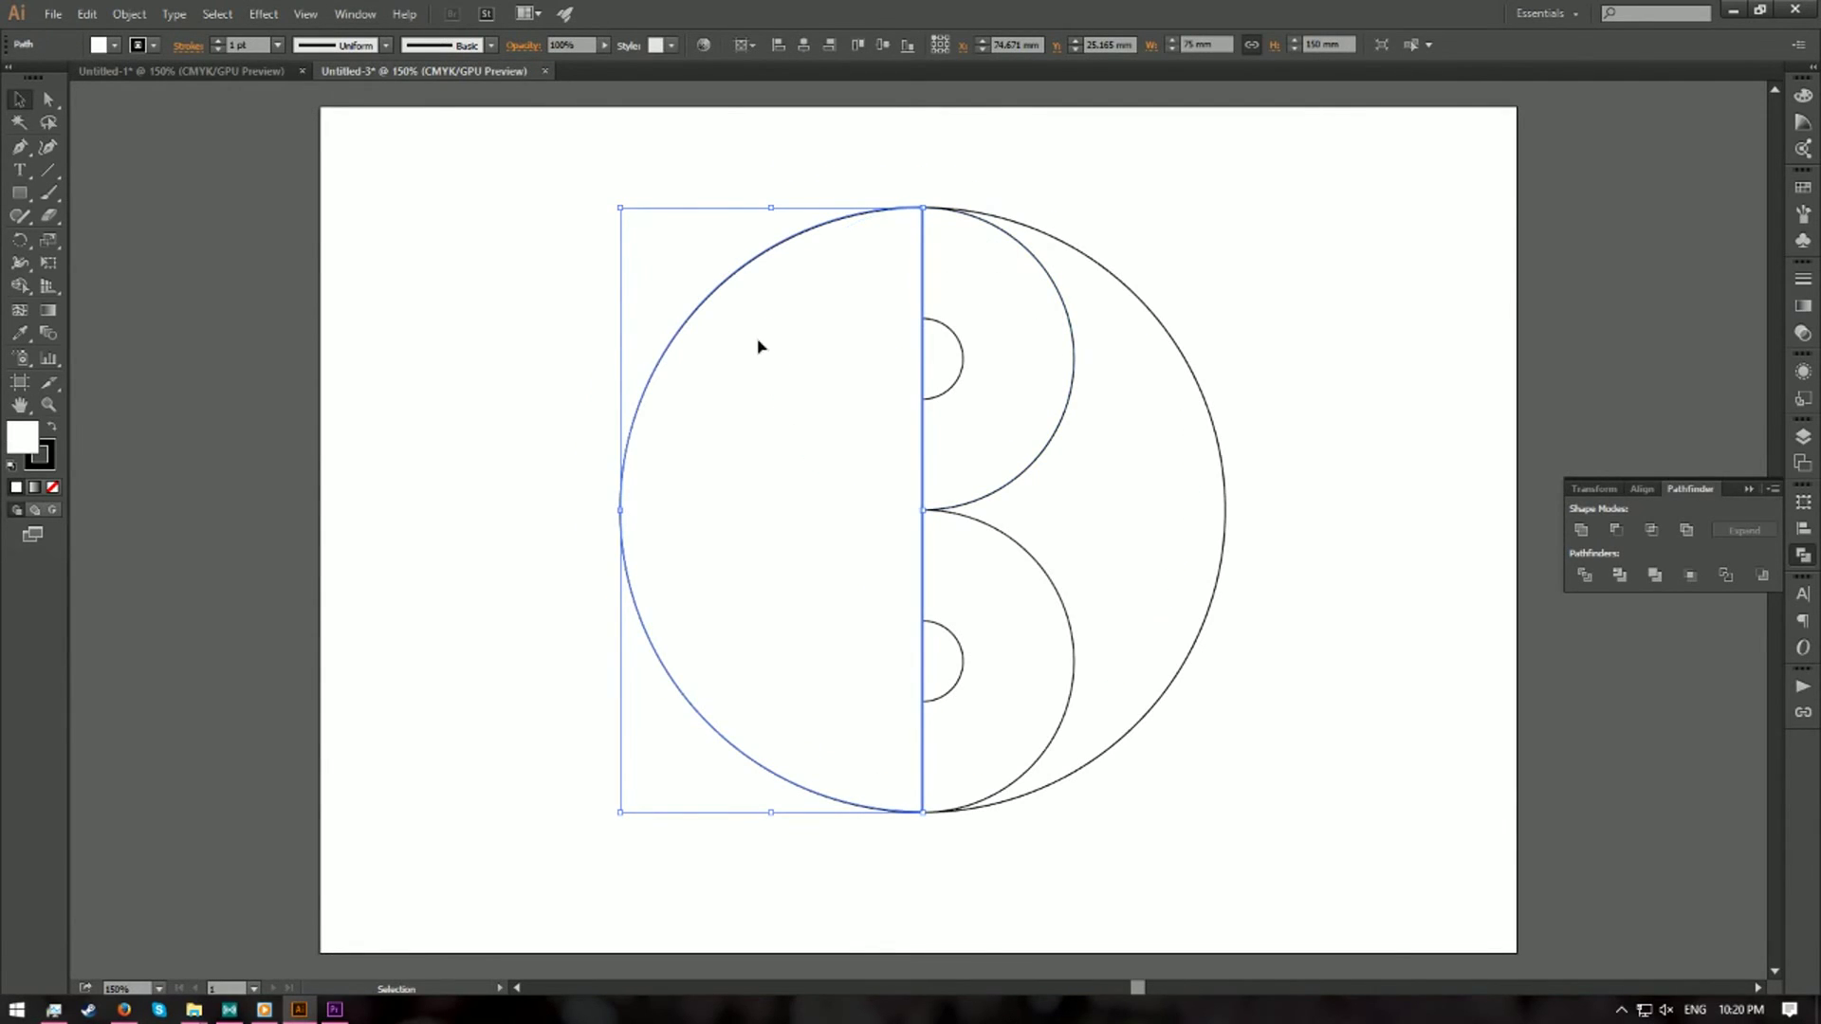
shift+click(1046, 321)
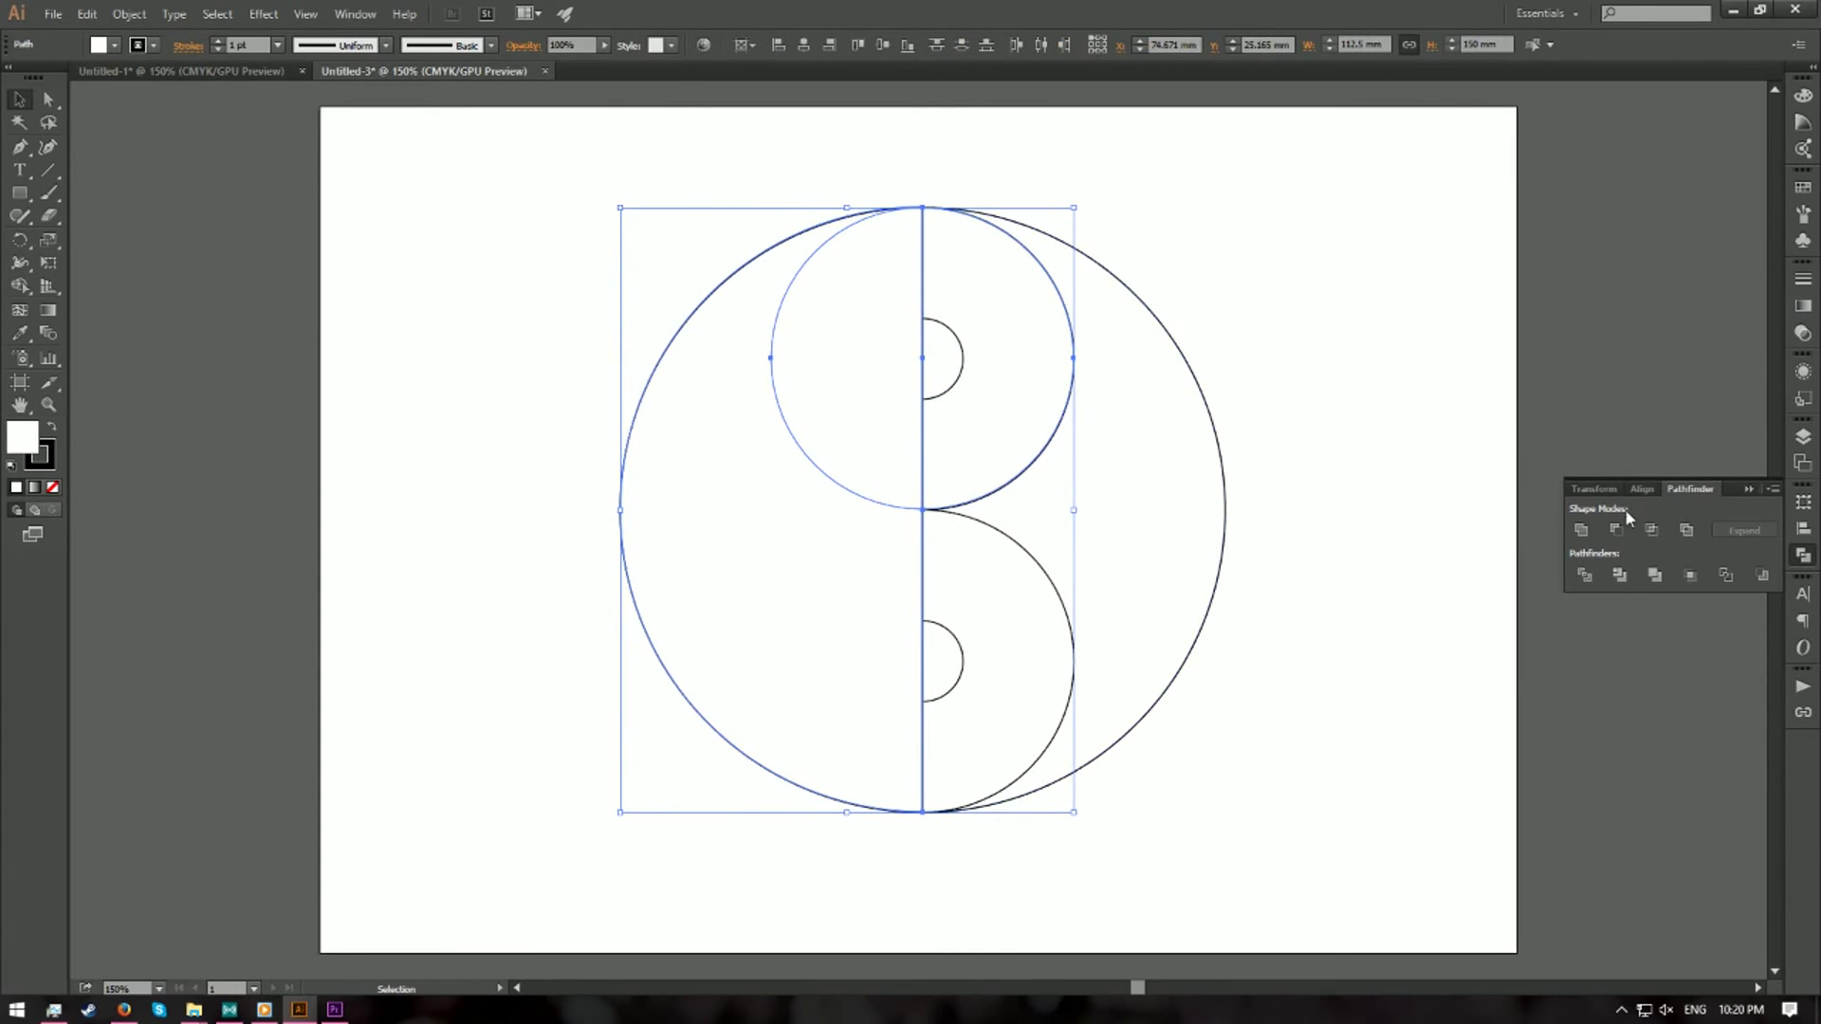
click(1580, 531)
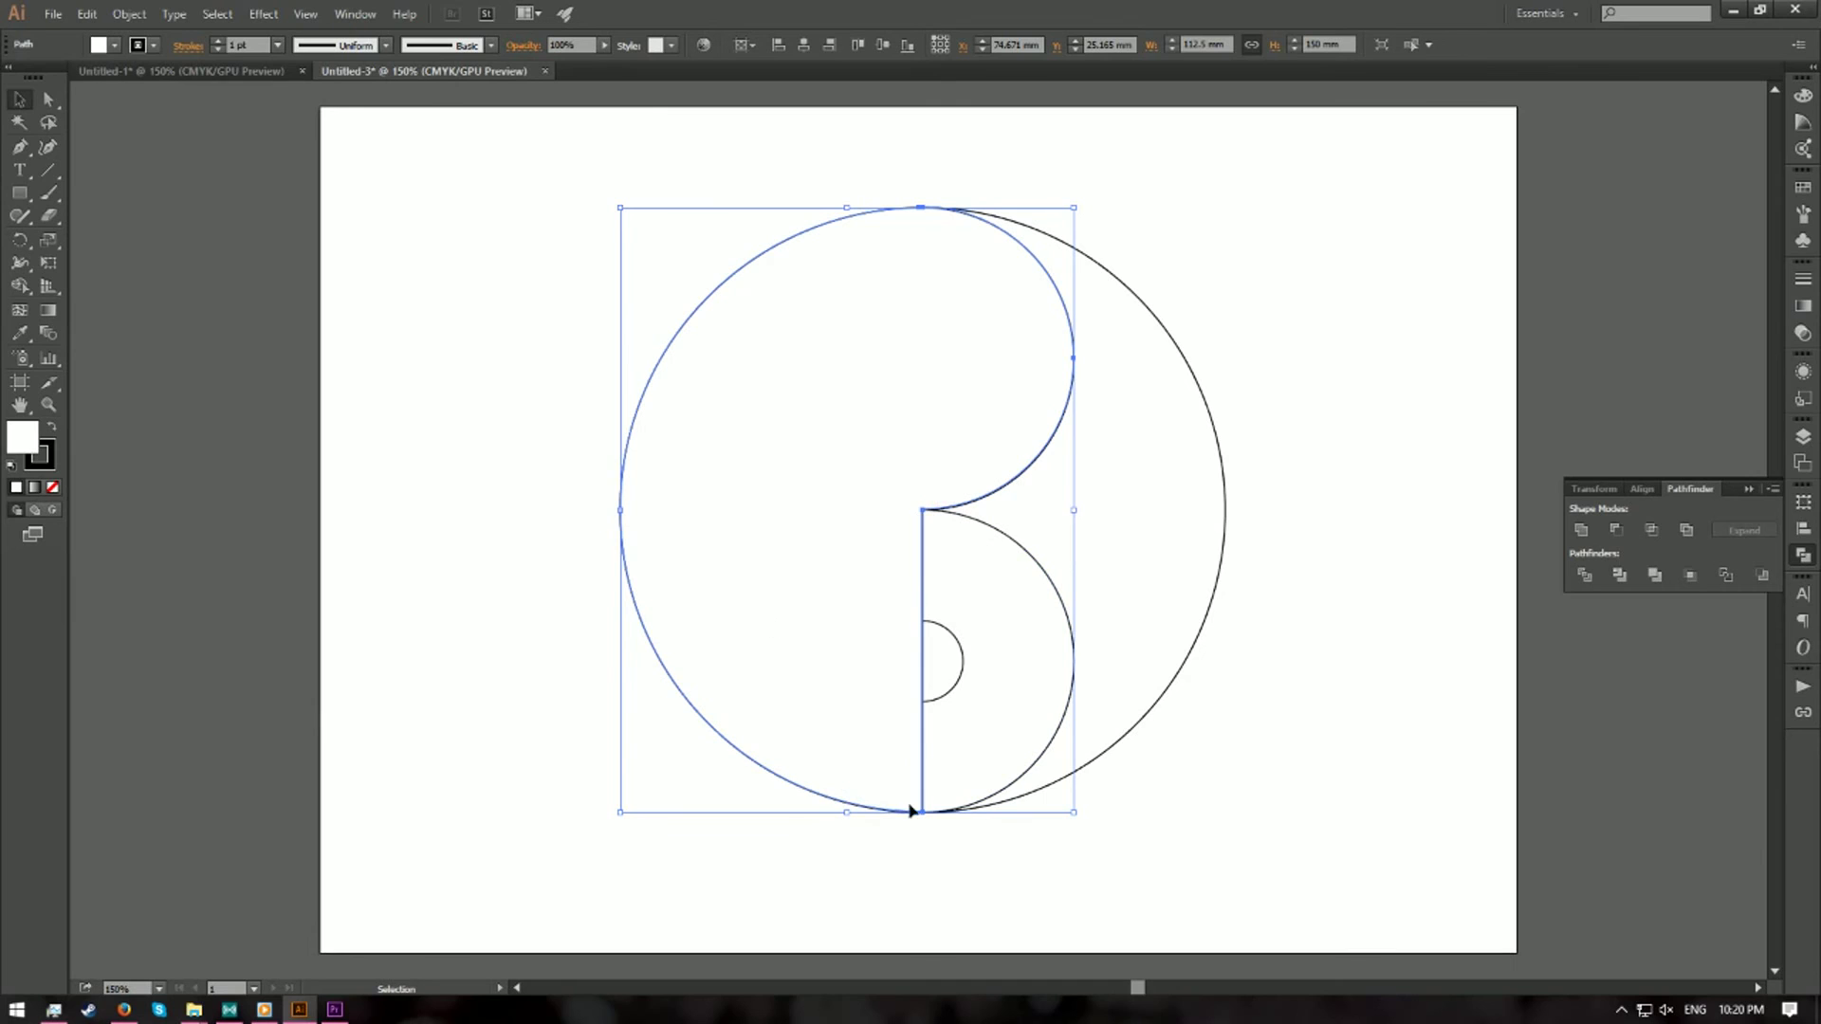
- Bring the lower 75 mm circle to the front and subtract it from the united left shape
click(998, 593)
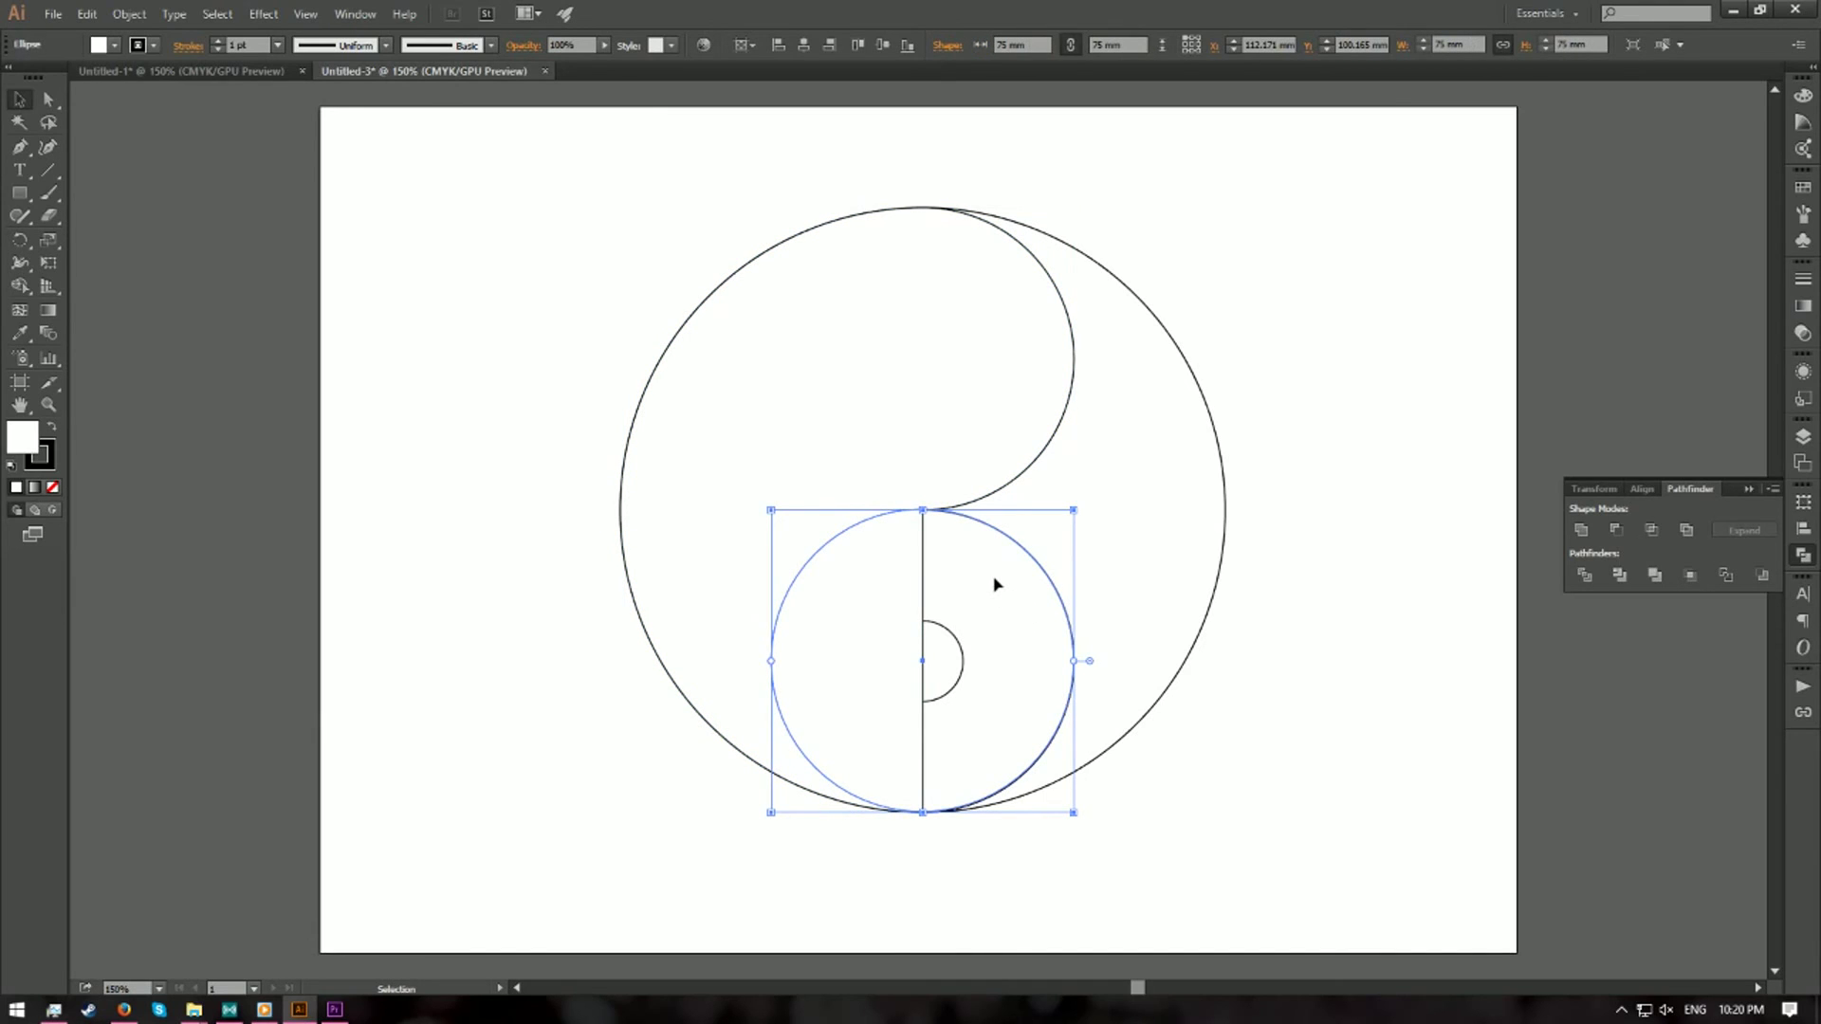
right_click(996, 585)
mouse_move(1060, 853)
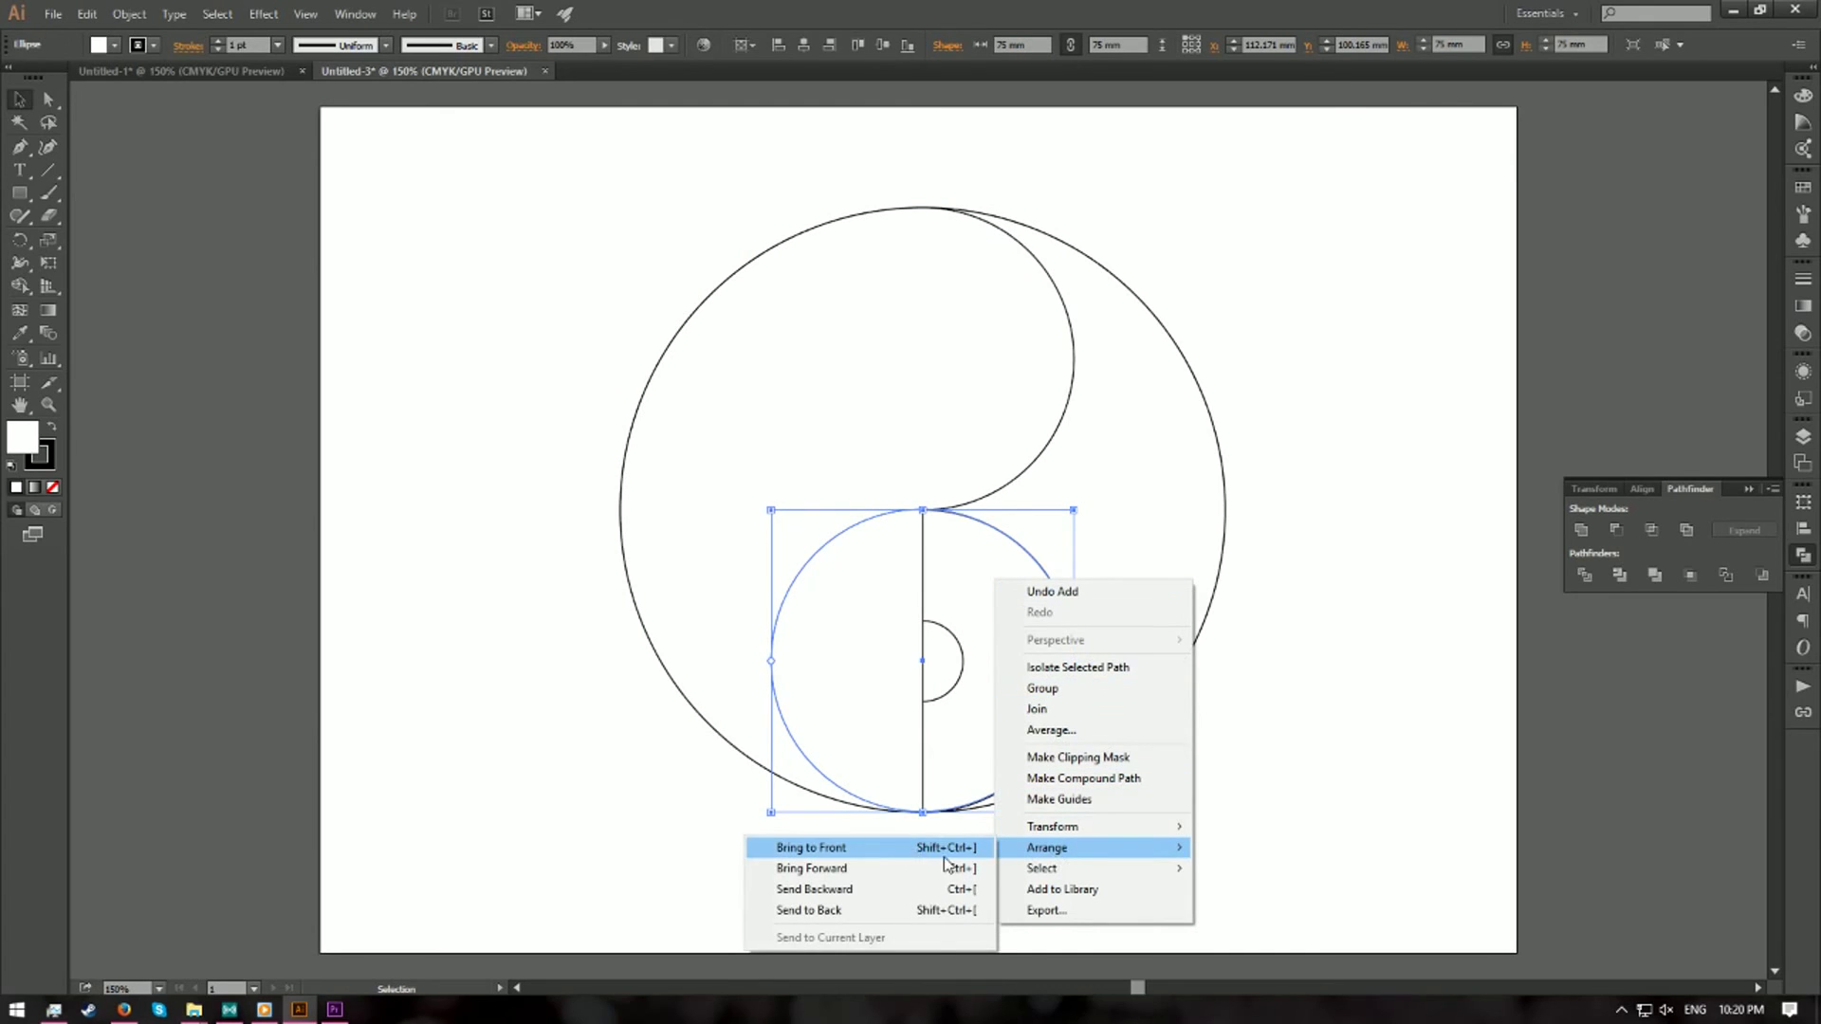
click(878, 849)
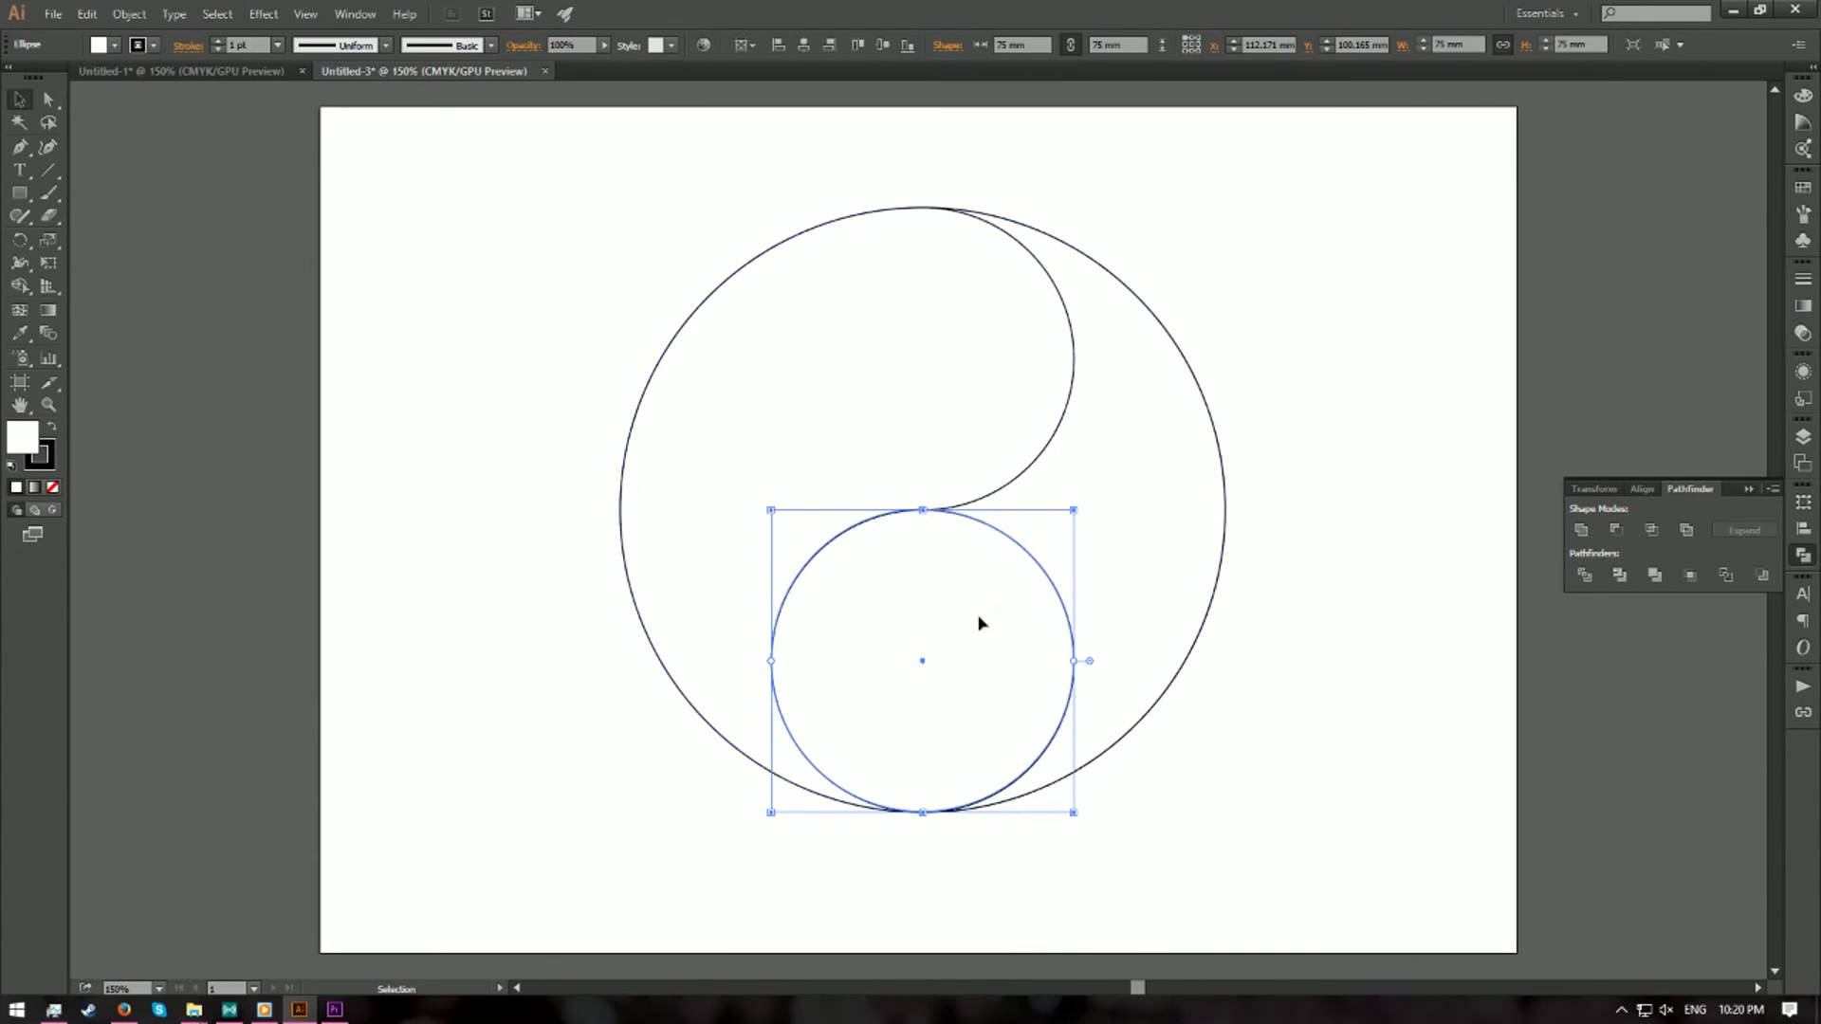
shift+click(728, 391)
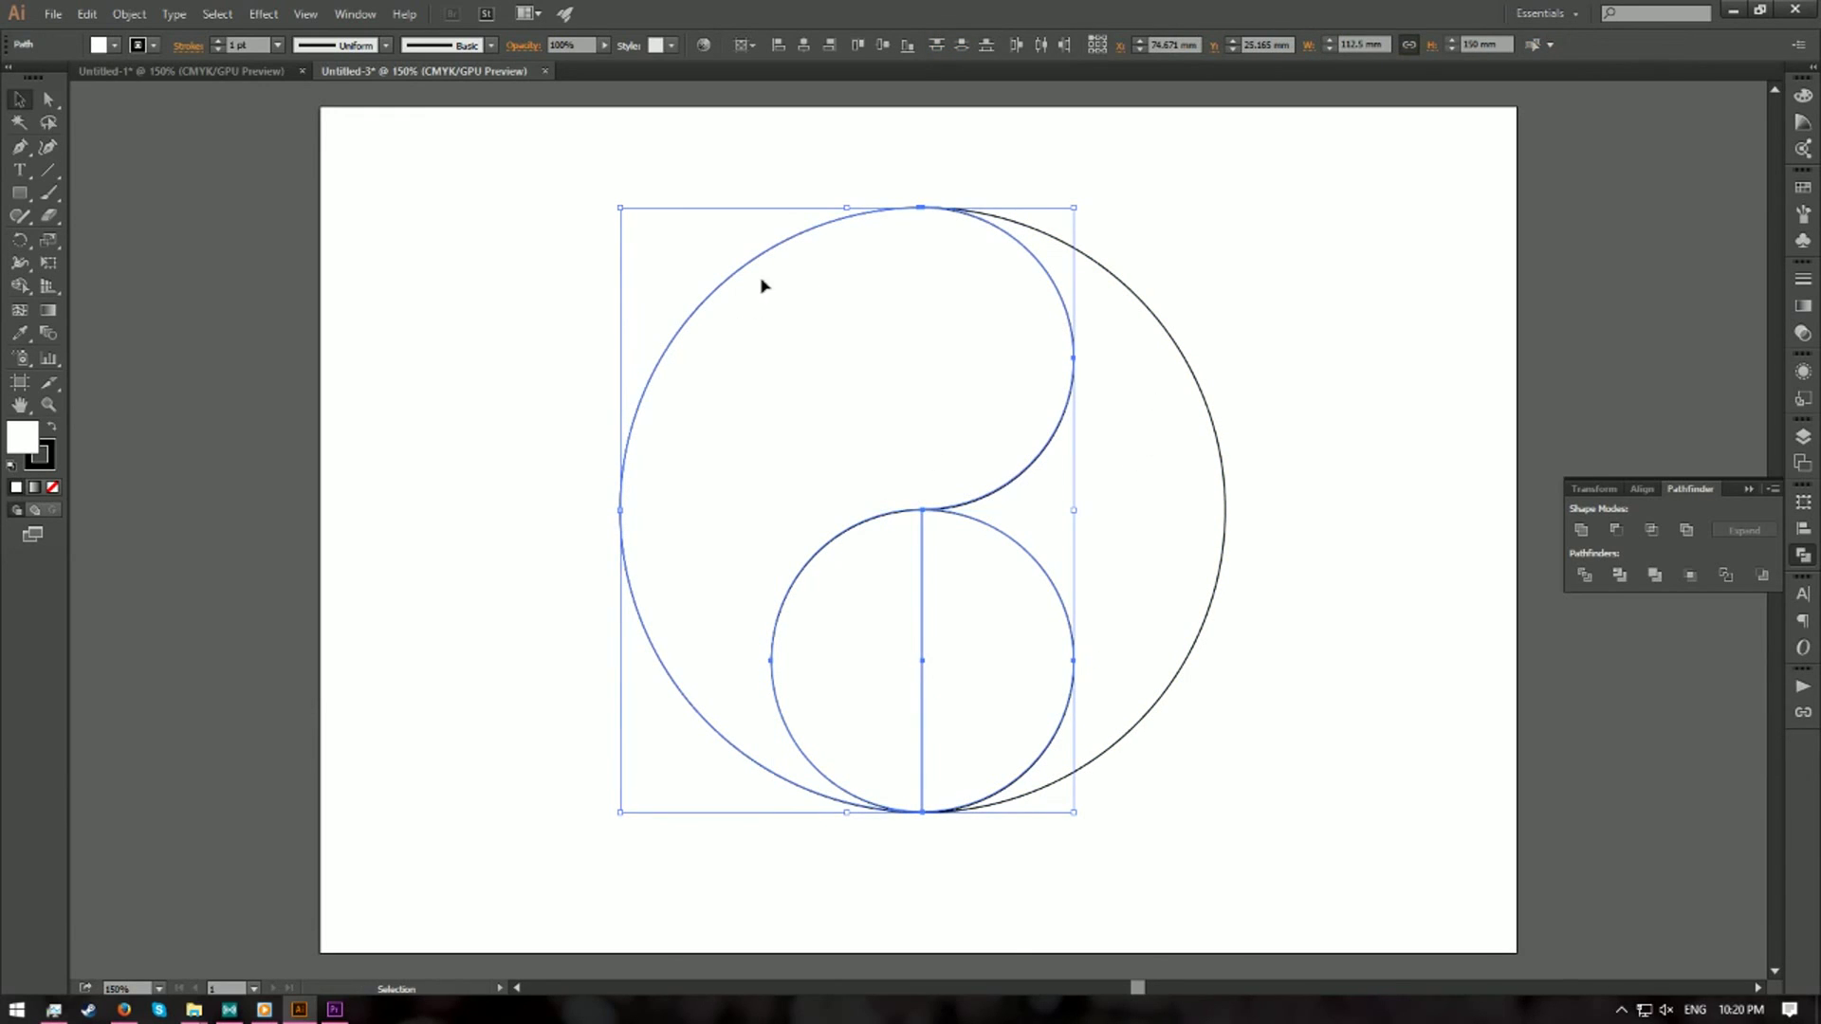
click(1618, 532)
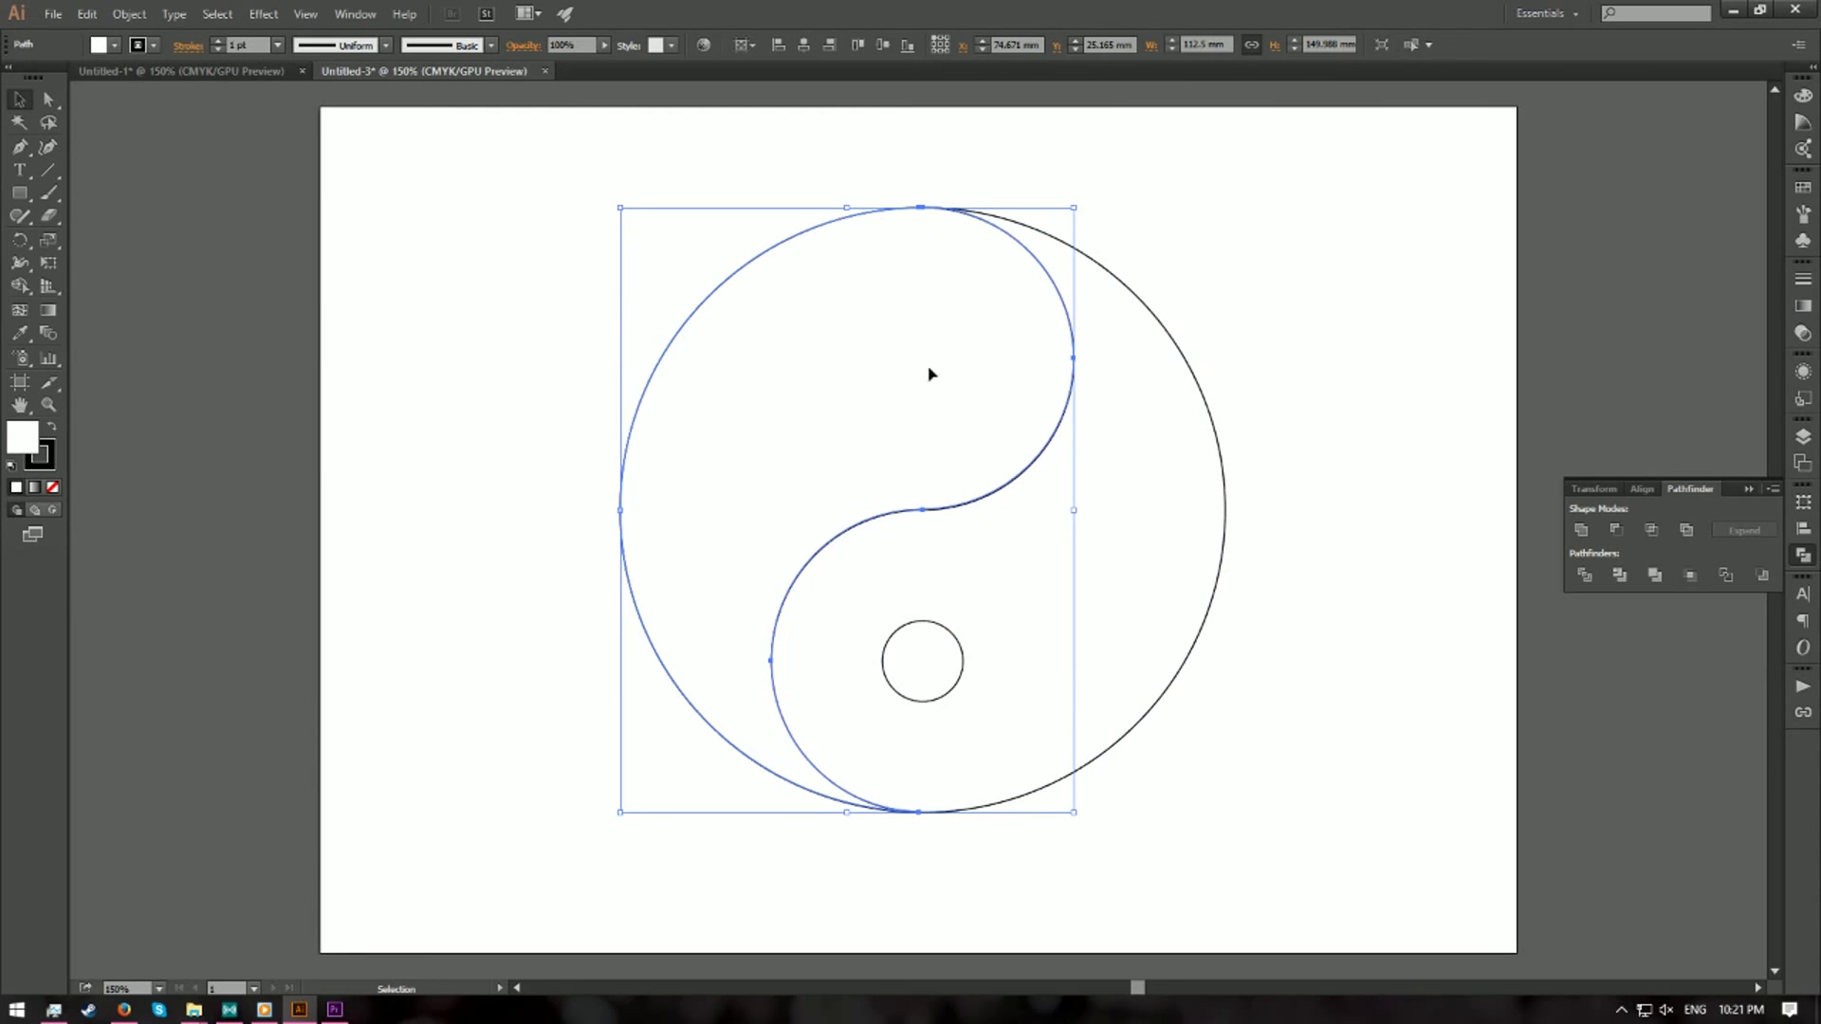
- Send the left swirl shape backward two levels, behind the upper 20 mm circle
right_click(702, 467)
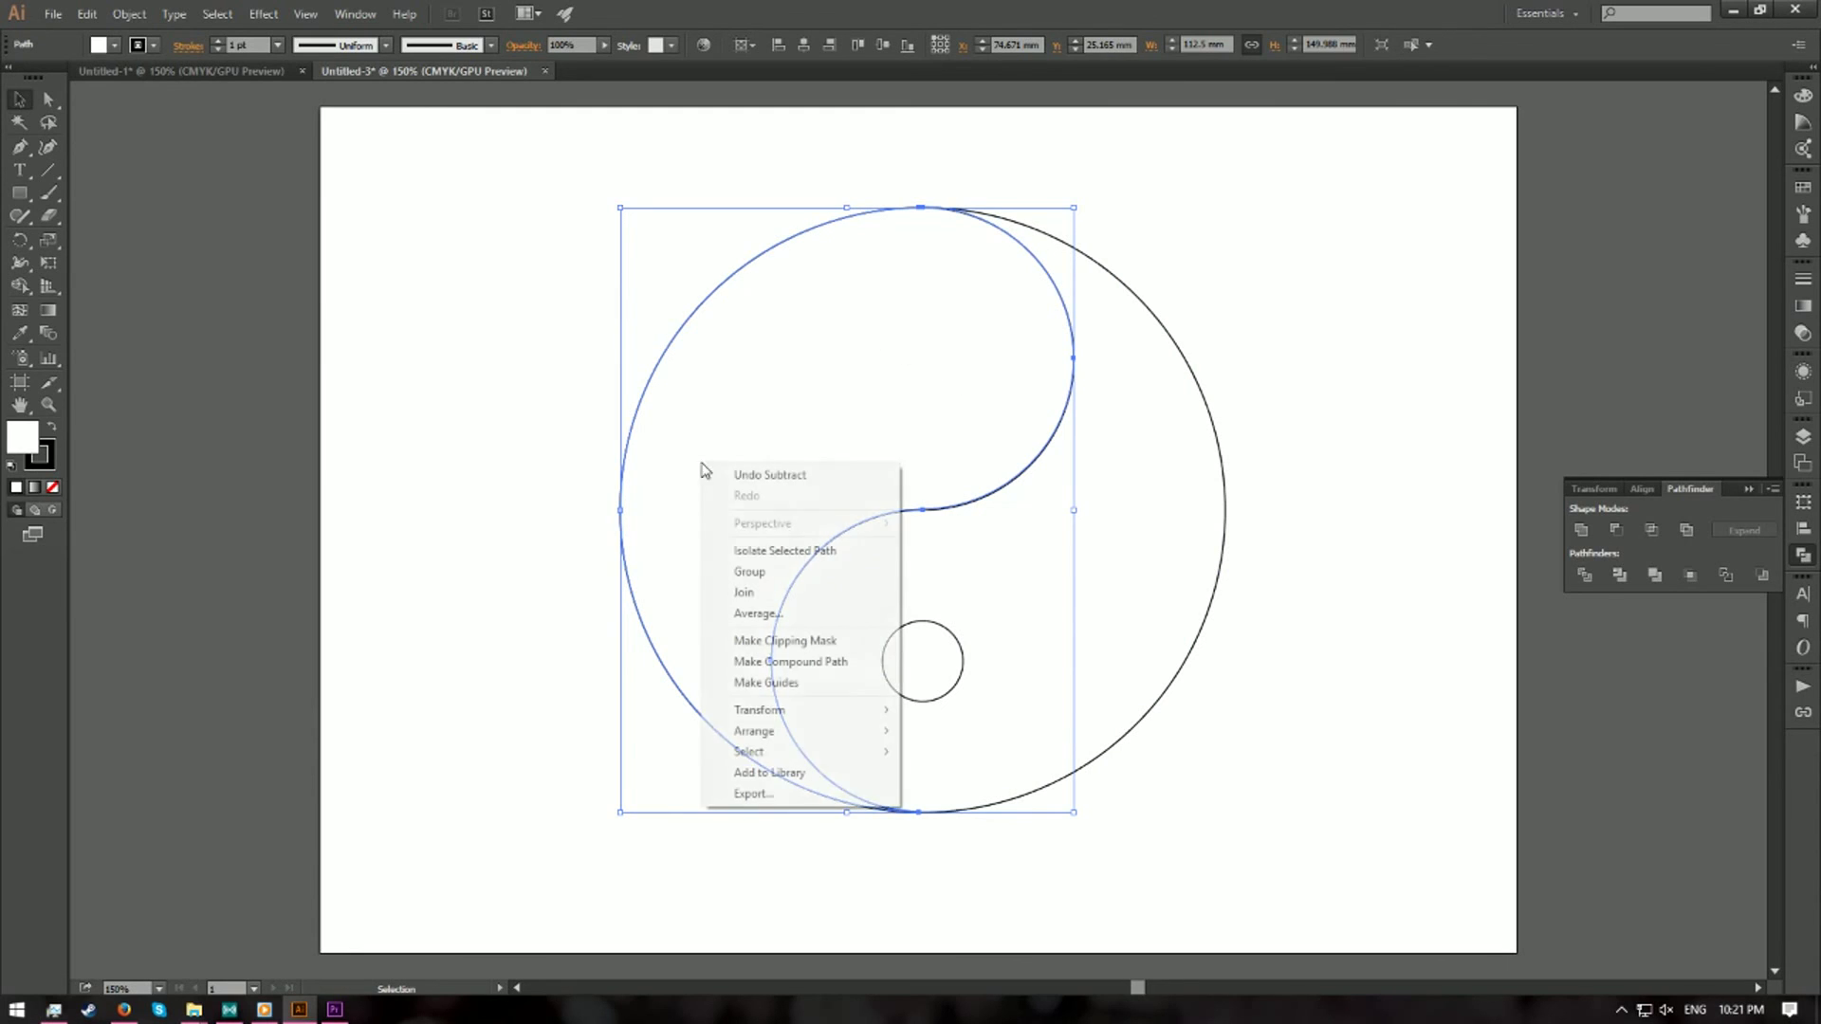
mouse_move(806, 732)
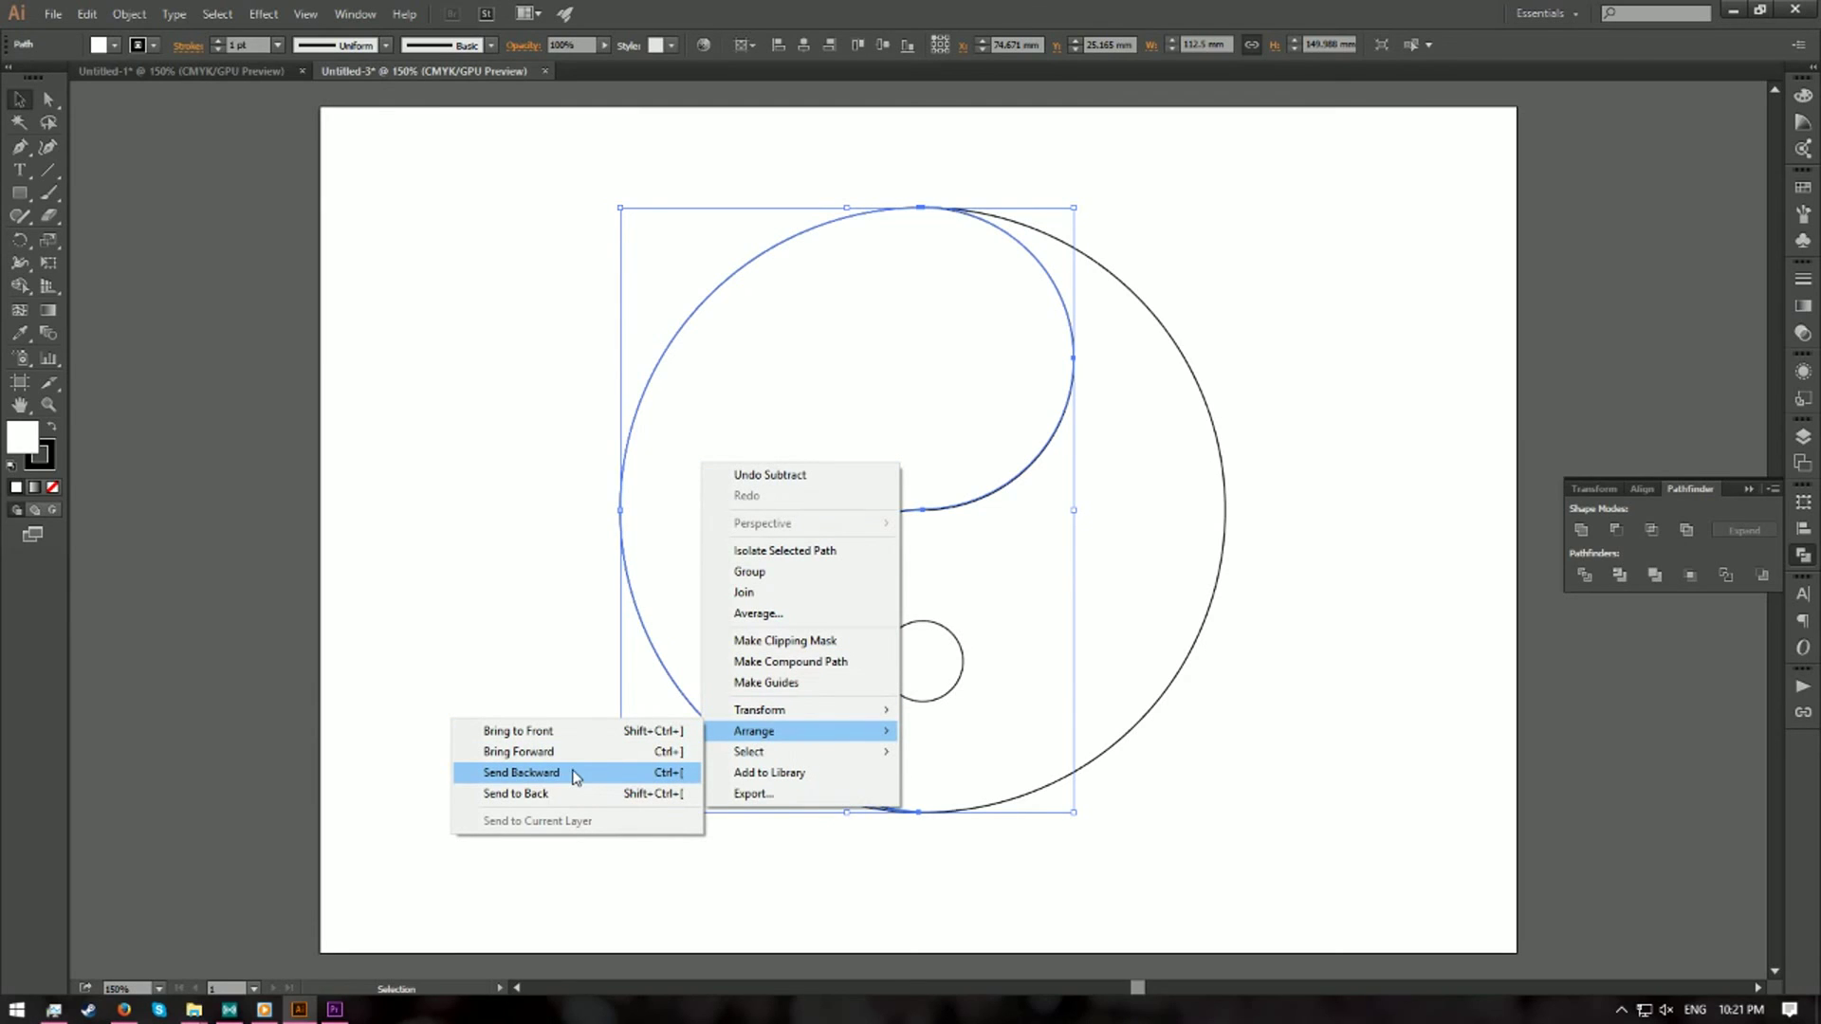
click(576, 777)
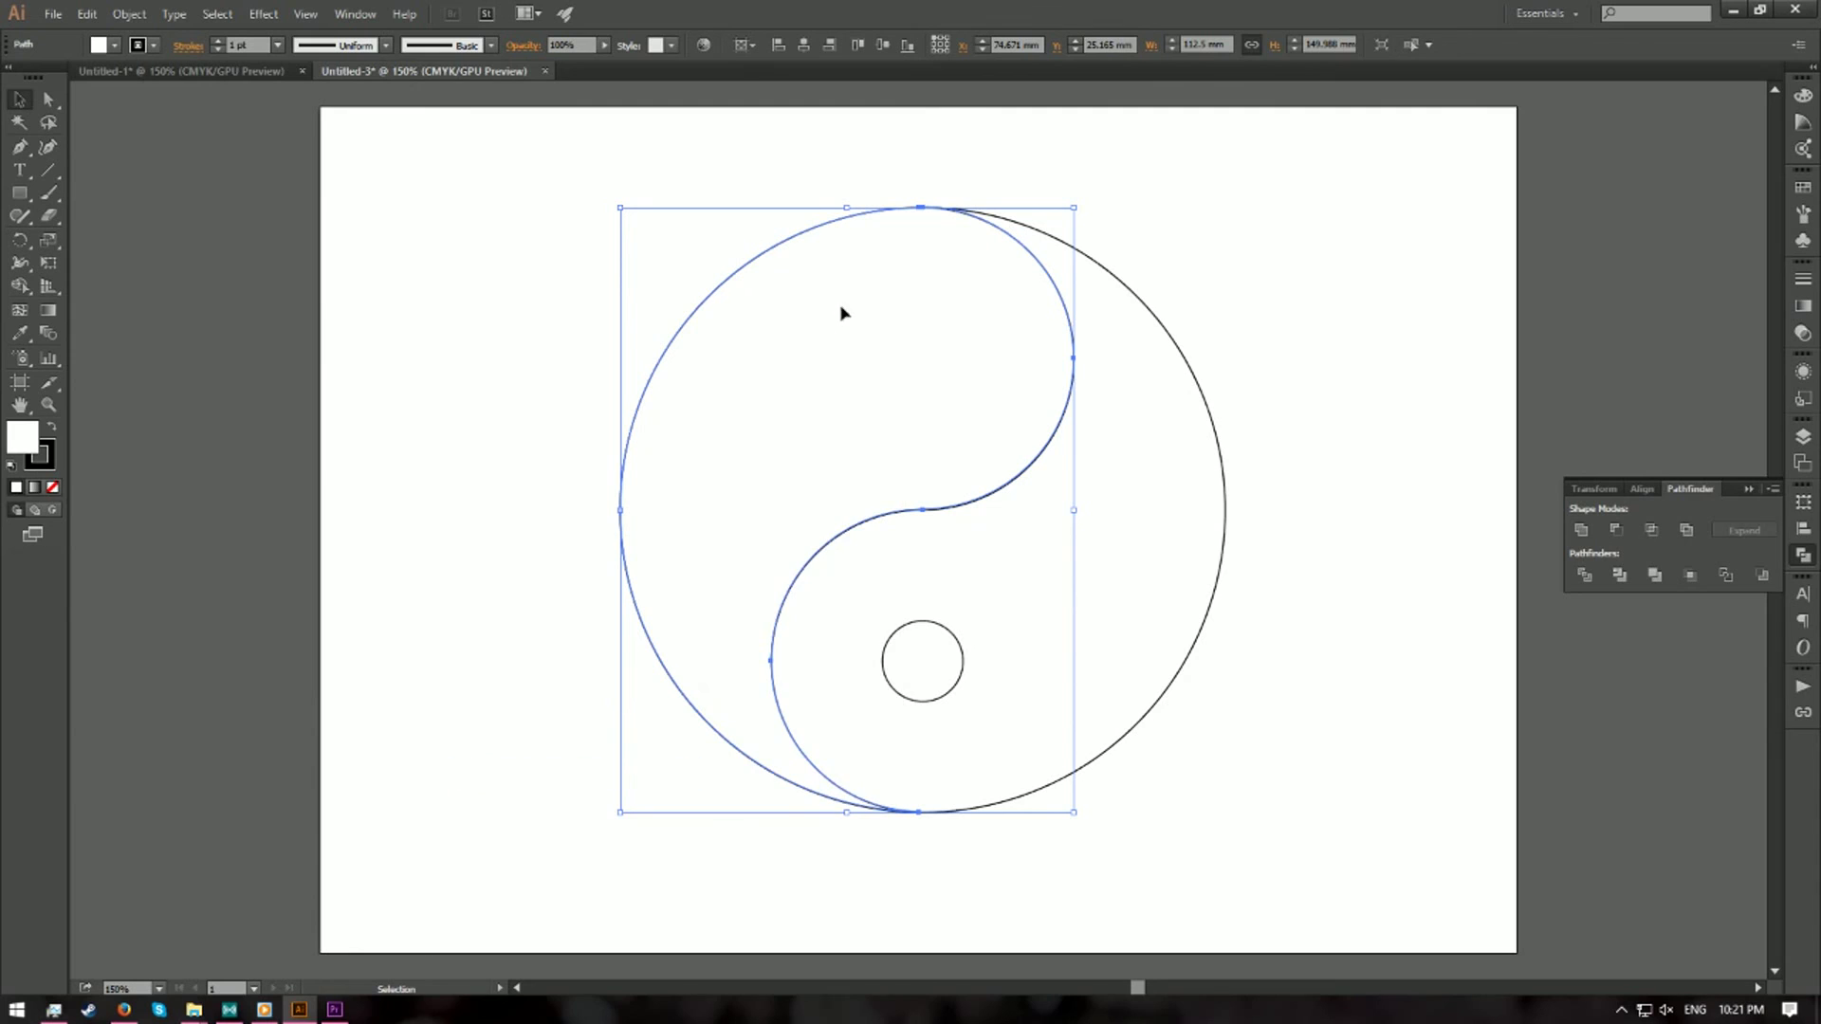
right_click(773, 377)
mouse_move(825, 654)
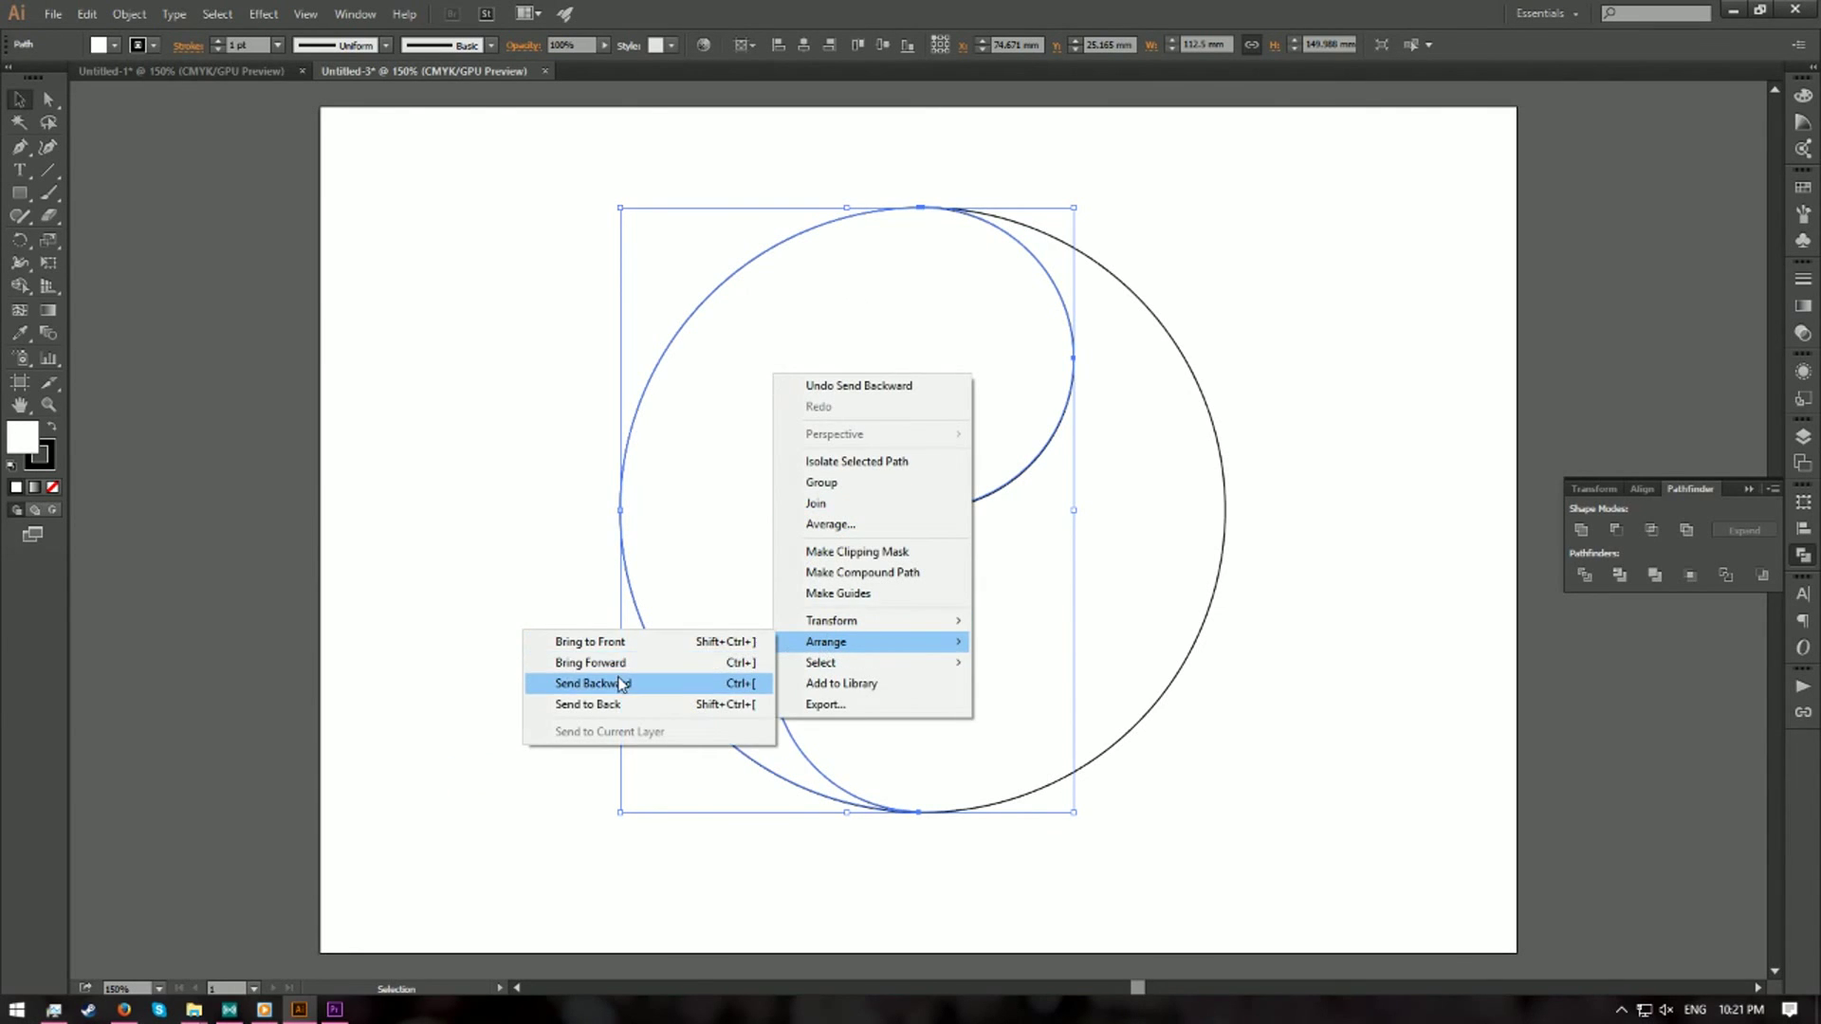
click(621, 687)
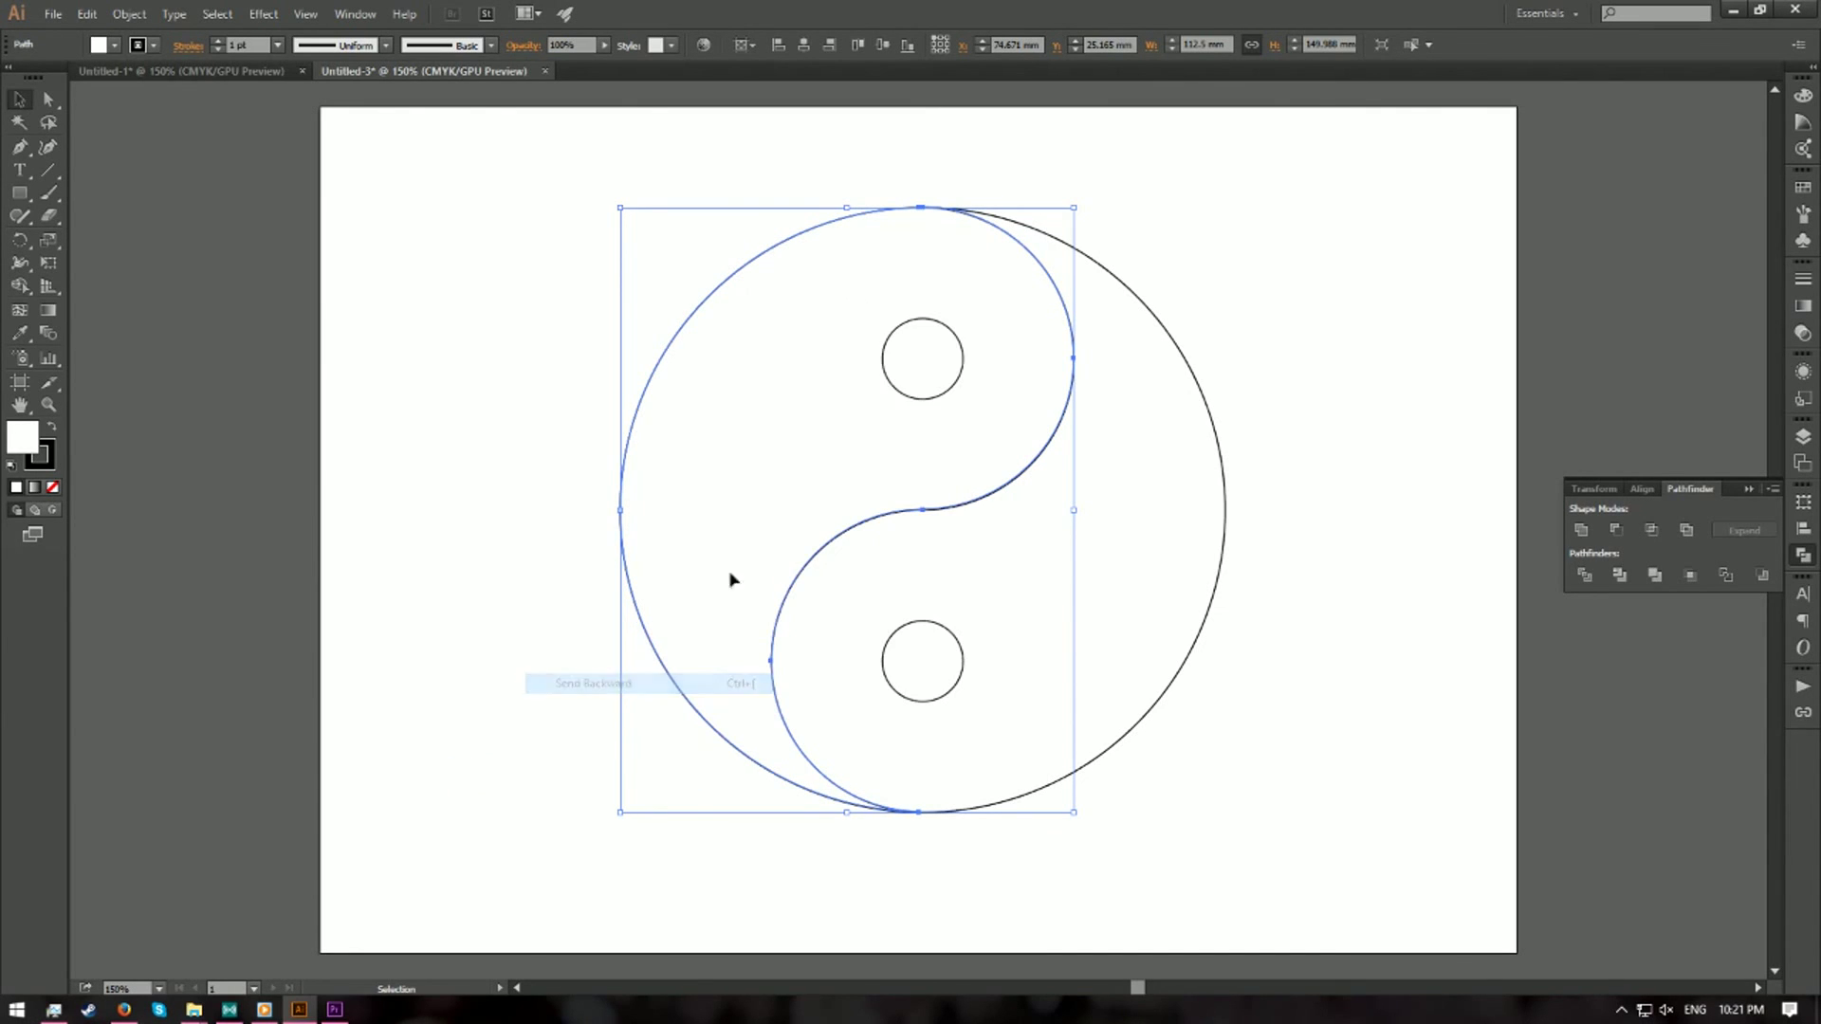
click(1300, 252)
- Fill the left swirl shape and the lower 20 mm circle with black (000000)
click(731, 416)
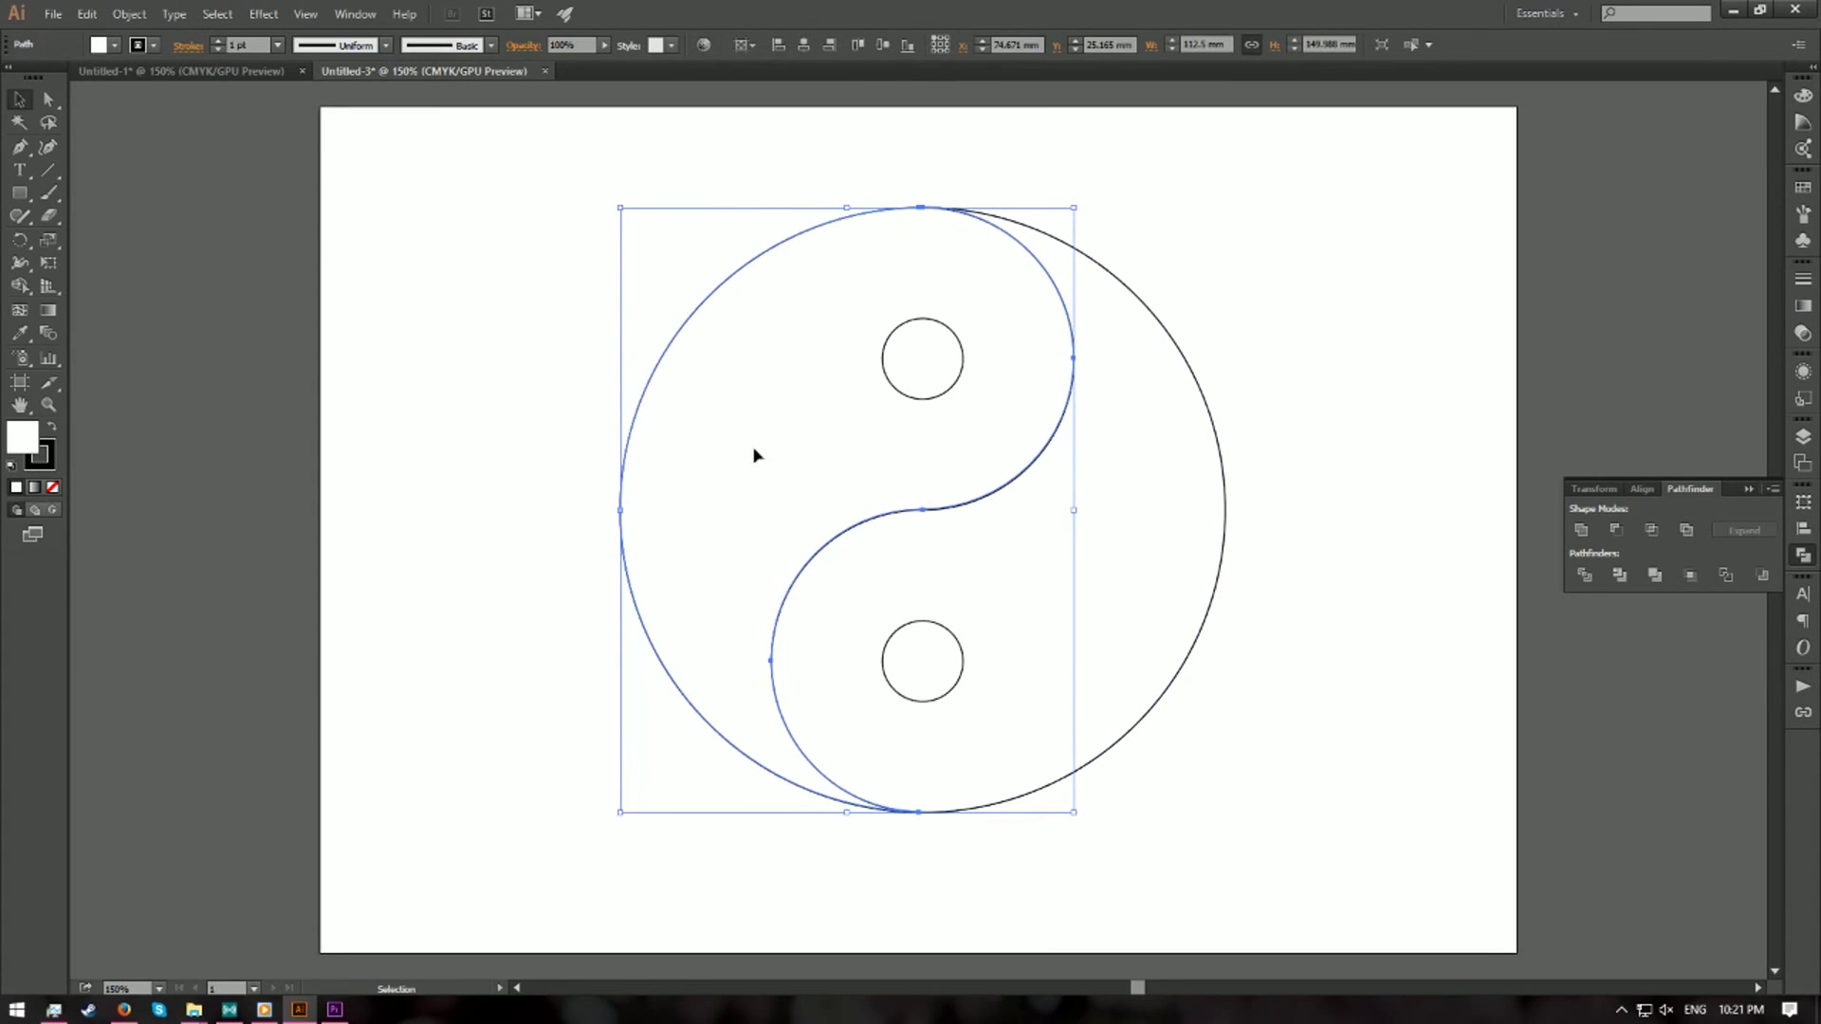
shift+click(925, 675)
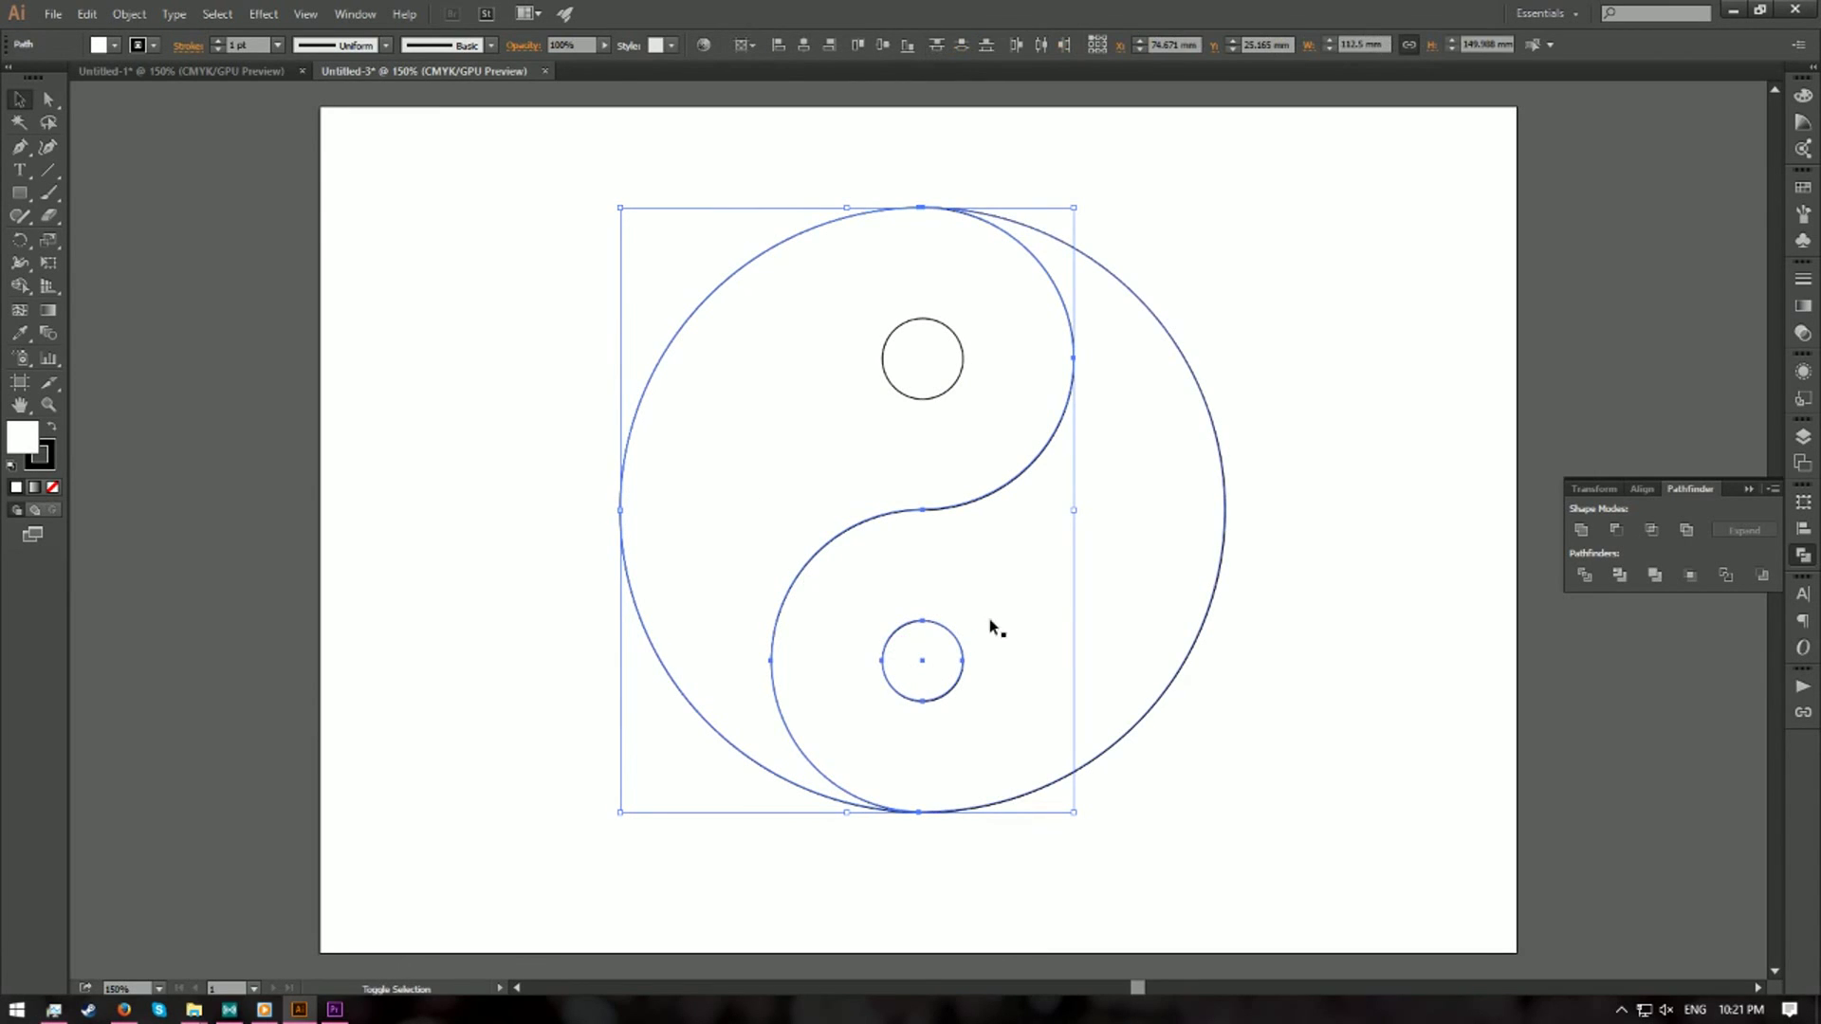
double_click(25, 444)
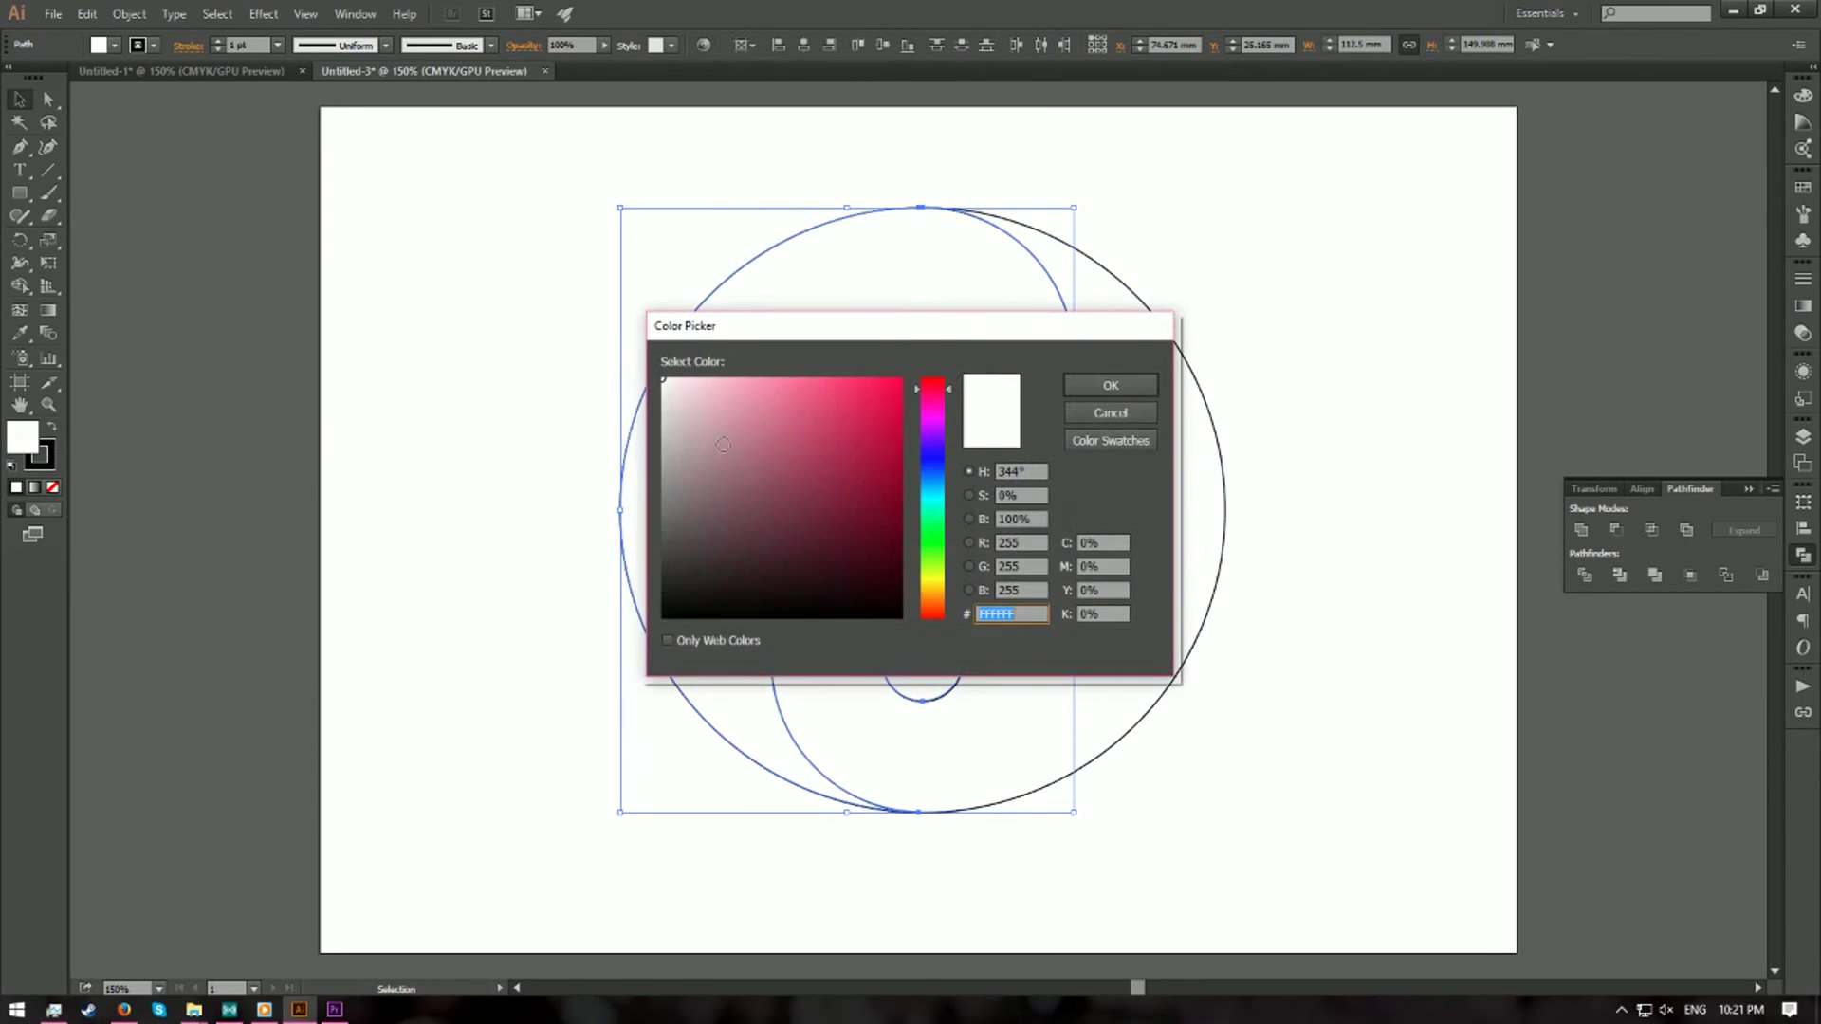
click(663, 617)
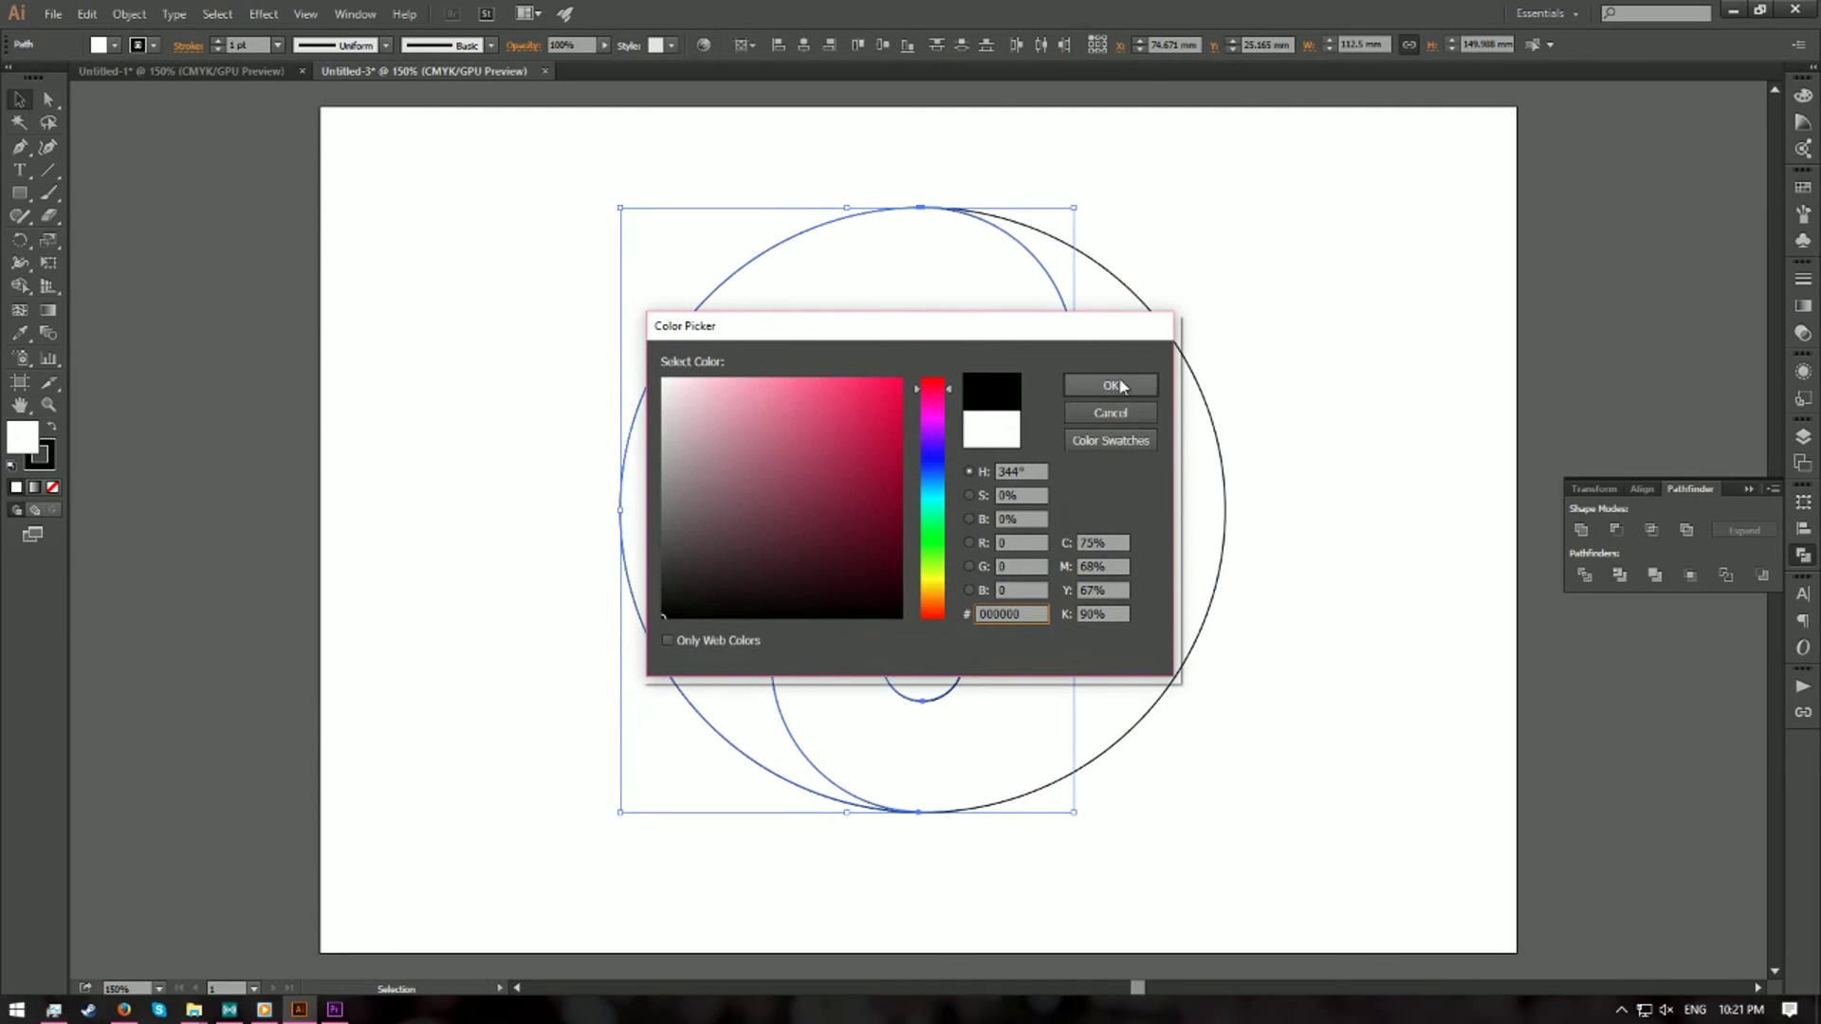
click(1111, 385)
click(1305, 365)
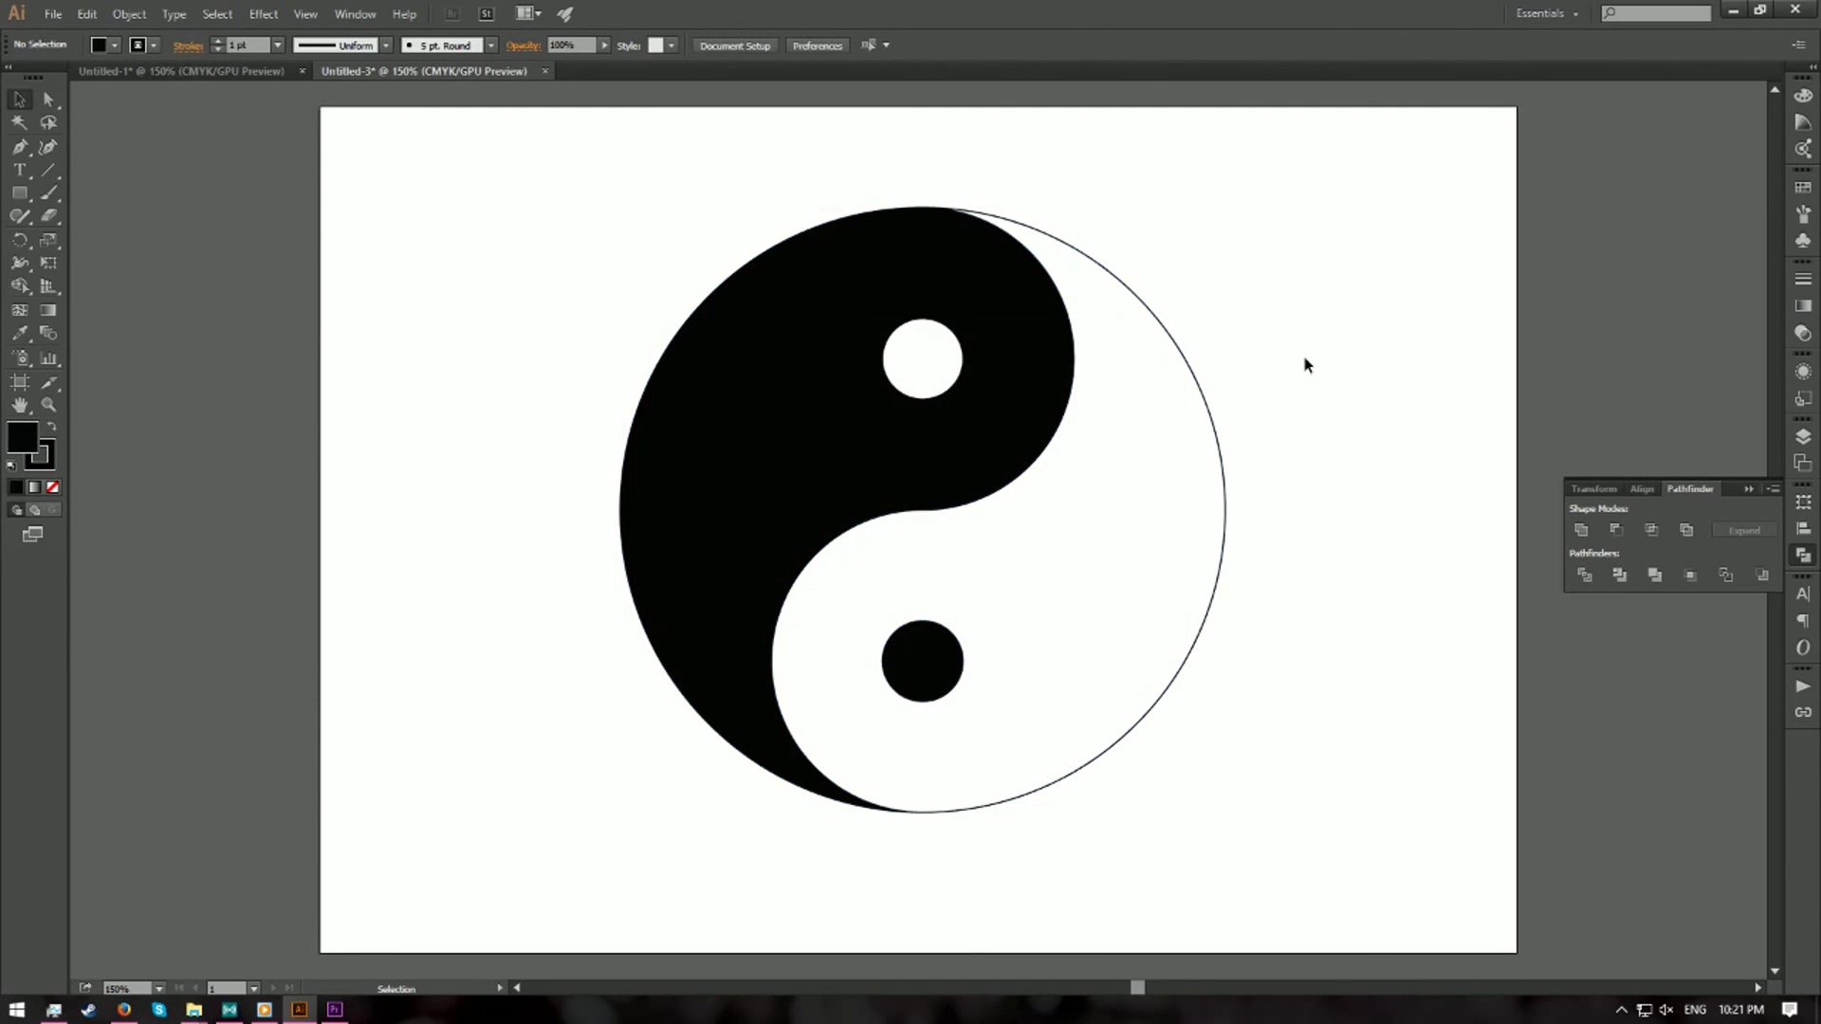